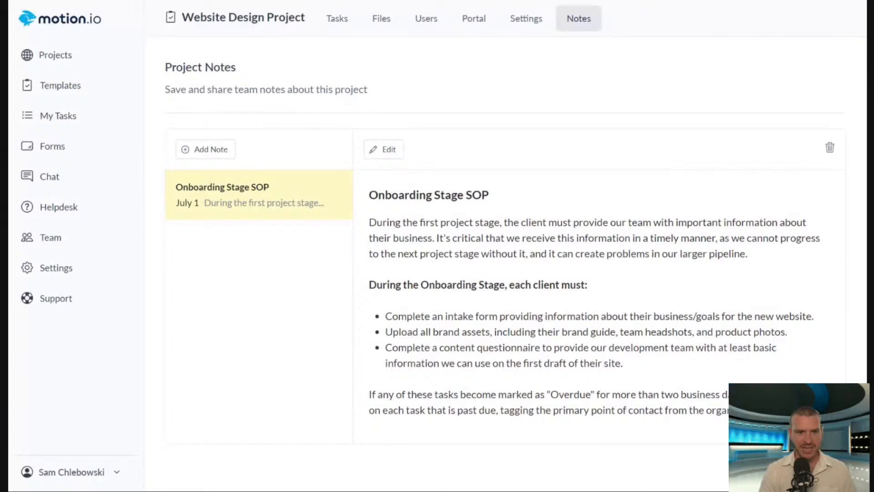
Open the Sunny's Sandos project from the active projects and bring up its Onboarding stage task list.
{"action": "left_click", "coordinate": [69, 120]}
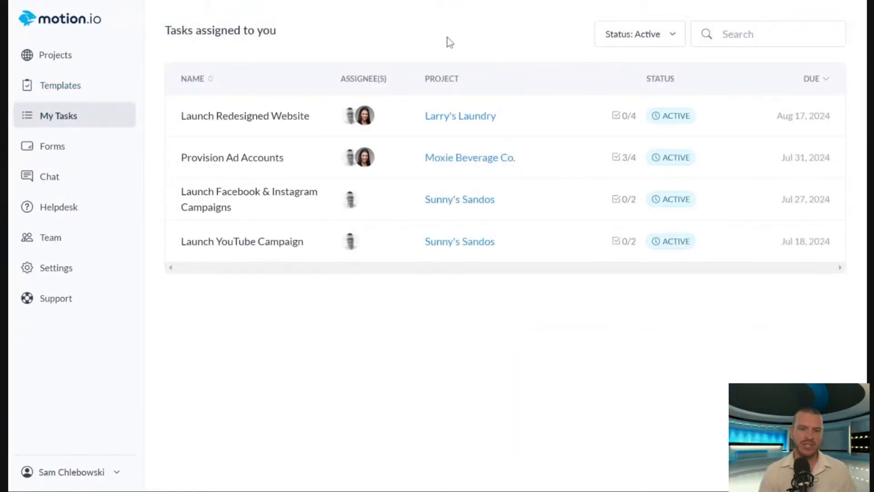
{"action": "left_click", "coordinate": [50, 55]}
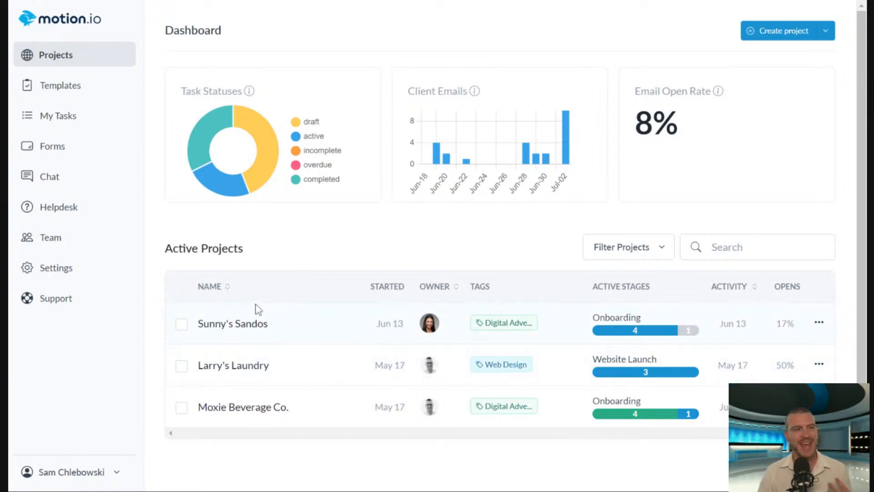
{"action": "left_click", "coordinate": [259, 327]}
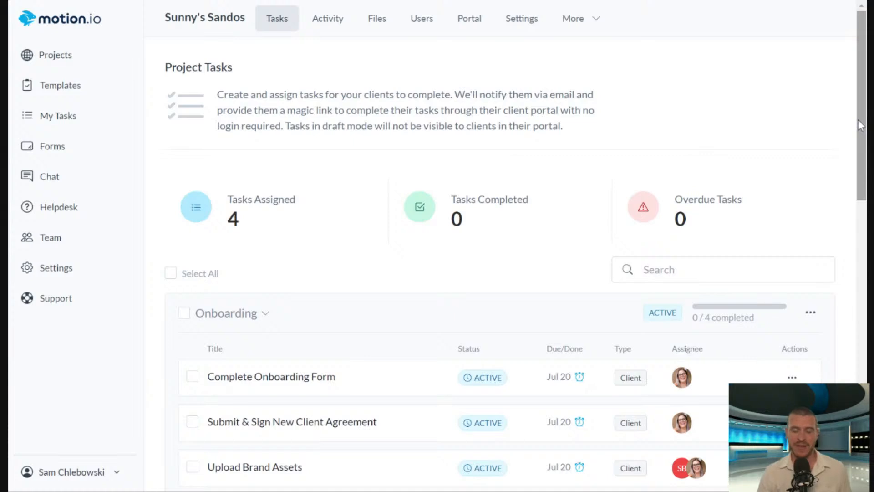
{"action": "left_click_drag", "start_coordinate": [860, 126], "coordinate": [861, 134]}
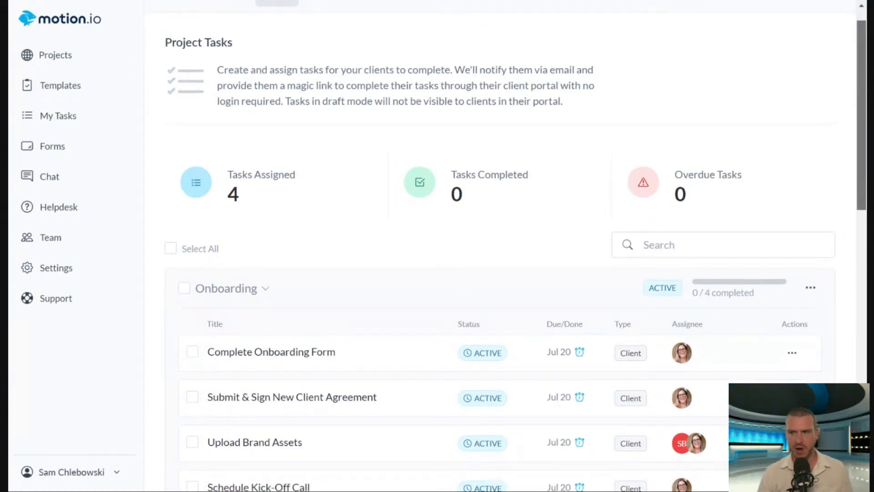
{"action": "scroll", "coordinate": [855, 169], "scroll_direction": "down", "scroll_amount": 2}
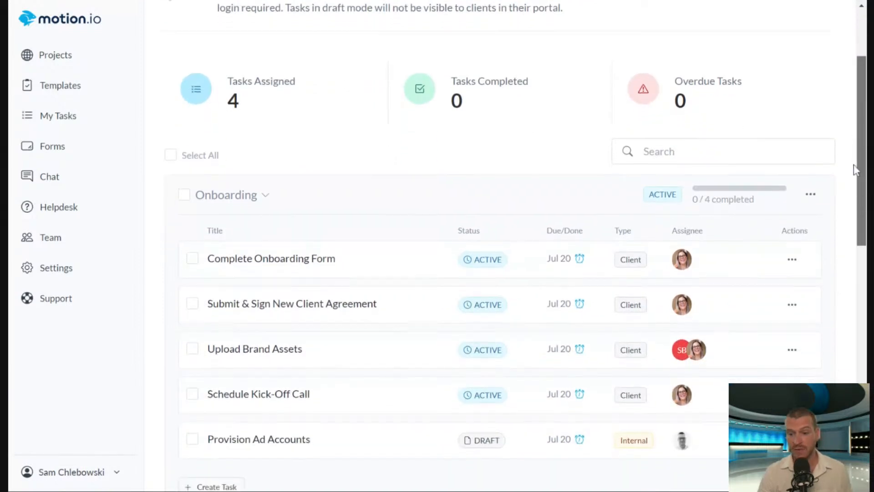
{"action": "scroll", "coordinate": [856, 173], "scroll_direction": "down", "scroll_amount": 2}
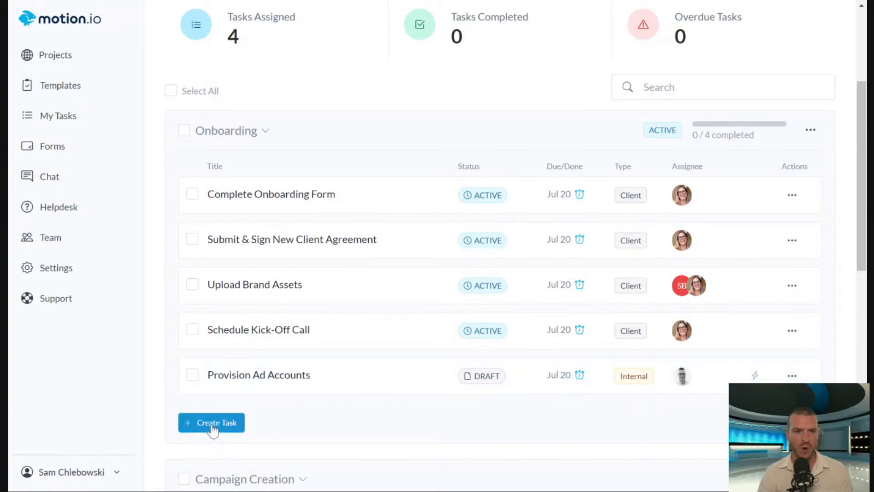
{"action": "left_click_drag", "start_coordinate": [860, 211], "coordinate": [848, 187]}
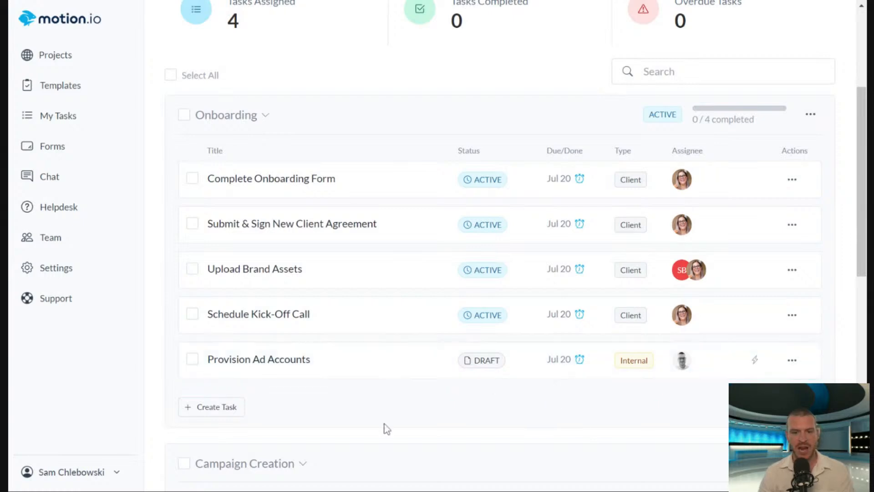
Start a new task in the Onboarding stage of Sunny's Sandos and mark it as internal.
{"action": "left_click", "coordinate": [211, 410]}
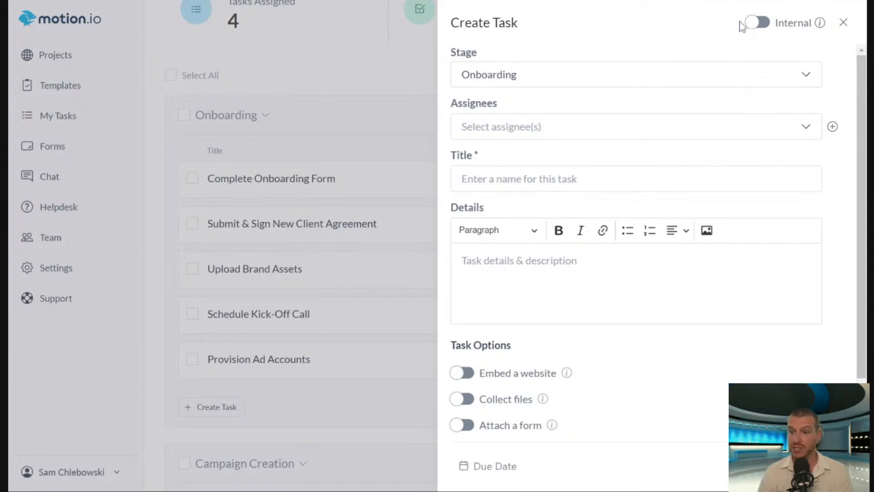
{"action": "left_click", "coordinate": [755, 27]}
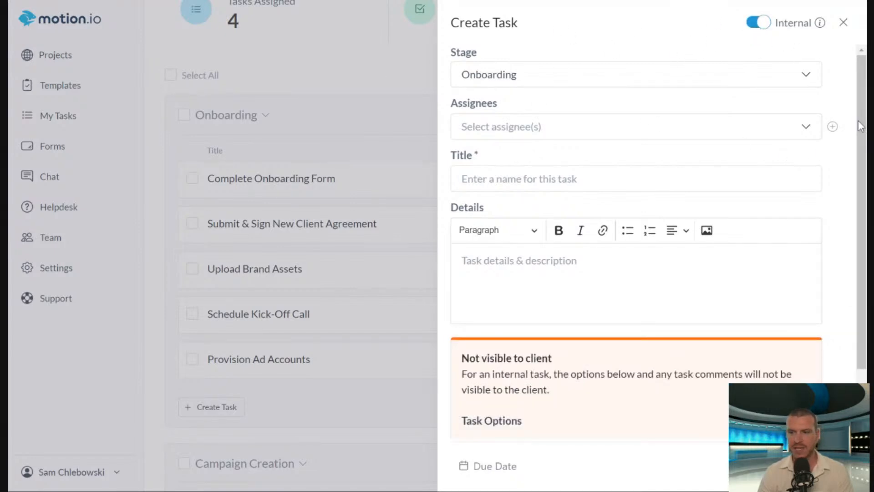
{"action": "left_click_drag", "start_coordinate": [861, 126], "coordinate": [861, 163]}
{"action": "scroll", "coordinate": [862, 184], "scroll_direction": "up", "scroll_amount": 1}
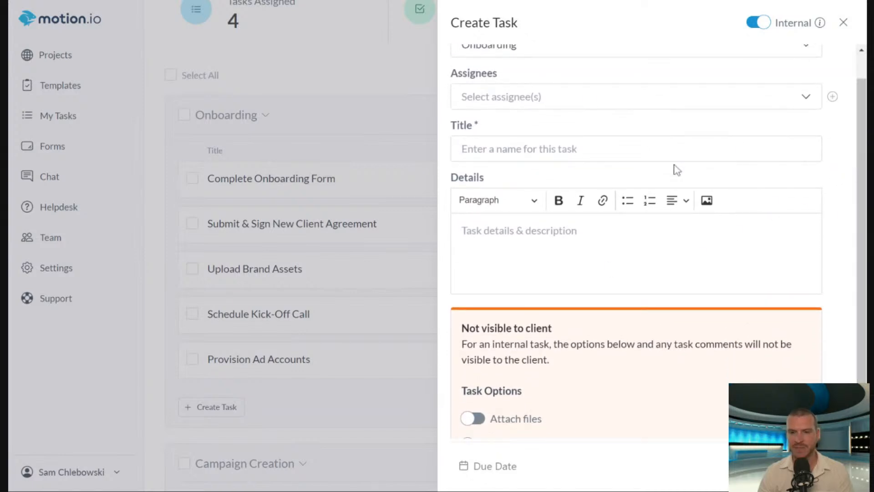
{"action": "scroll", "coordinate": [675, 170], "scroll_direction": "up", "scroll_amount": 1}
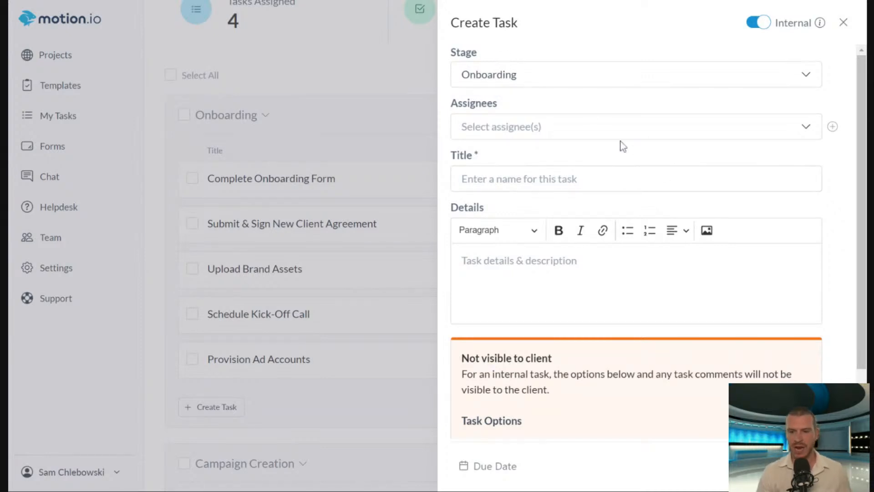
Assign the new internal task to both available team members.
{"action": "left_click", "coordinate": [588, 128]}
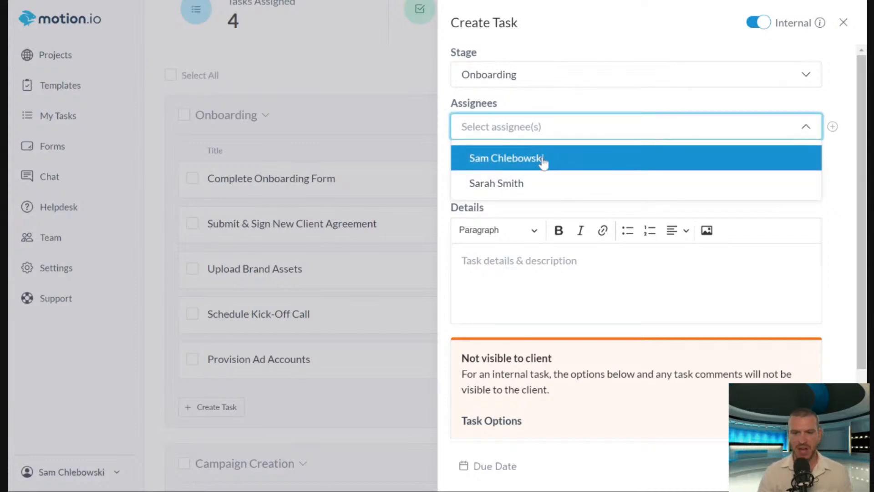
{"action": "left_click", "coordinate": [585, 97]}
{"action": "left_click", "coordinate": [542, 126]}
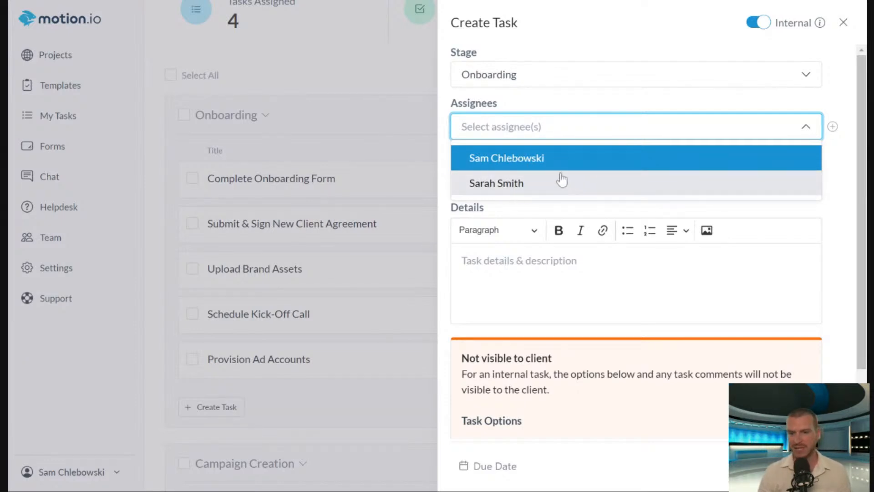
{"action": "left_click", "coordinate": [524, 182]}
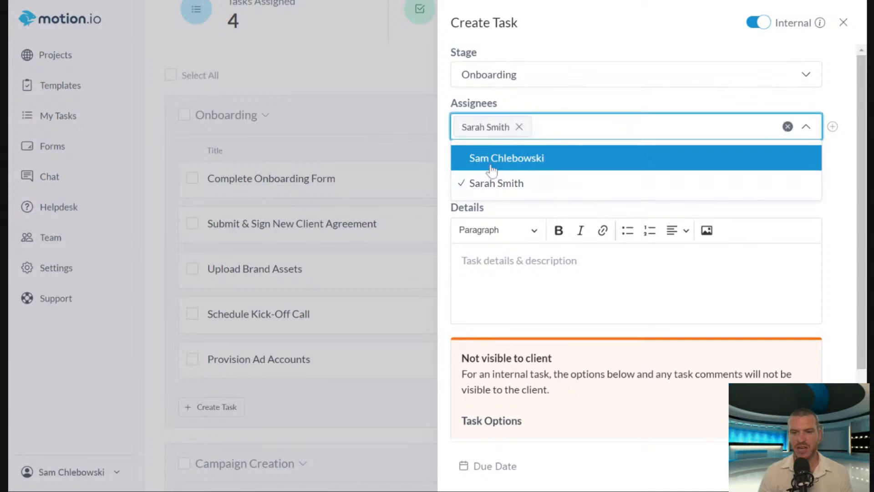
{"action": "left_click", "coordinate": [576, 161]}
{"action": "left_click", "coordinate": [610, 94]}
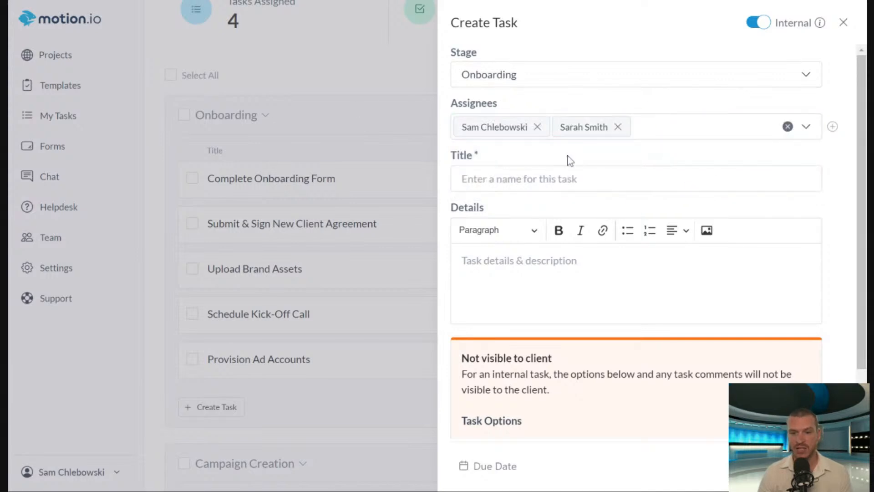
Title the new task "Review Creative Inspiration".
{"action": "left_click", "coordinate": [526, 179]}
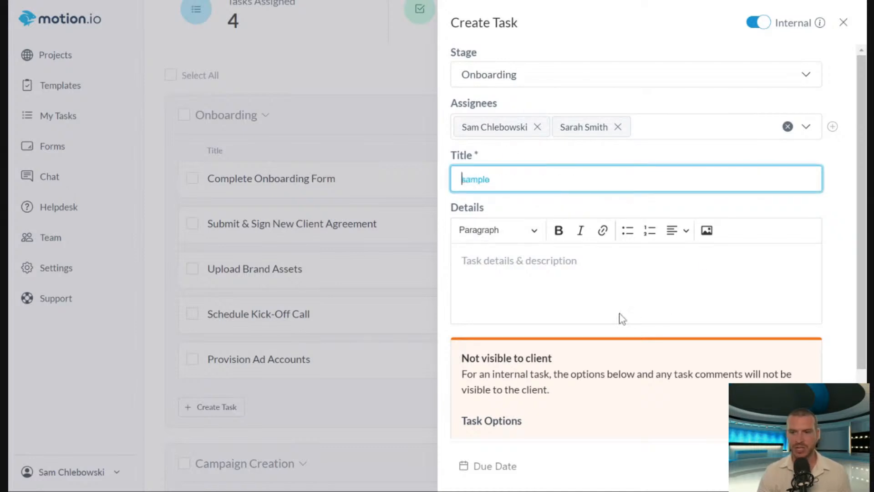
{"action": "left_click", "coordinate": [676, 146]}
{"action": "left_click", "coordinate": [654, 173]}
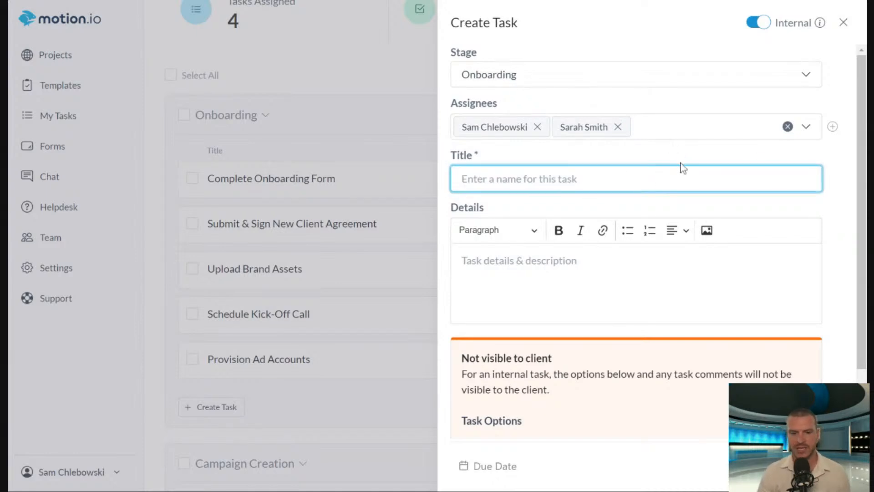
{"action": "left_click", "coordinate": [681, 152]}
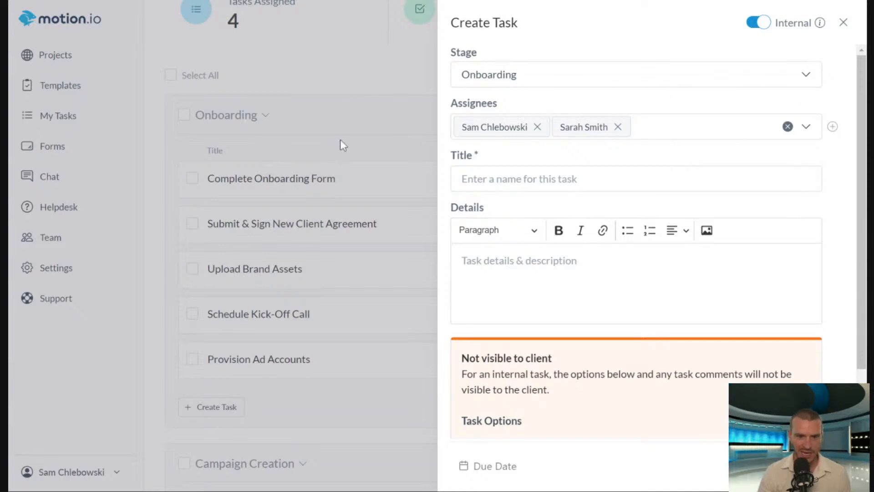
{"action": "left_click", "coordinate": [505, 185]}
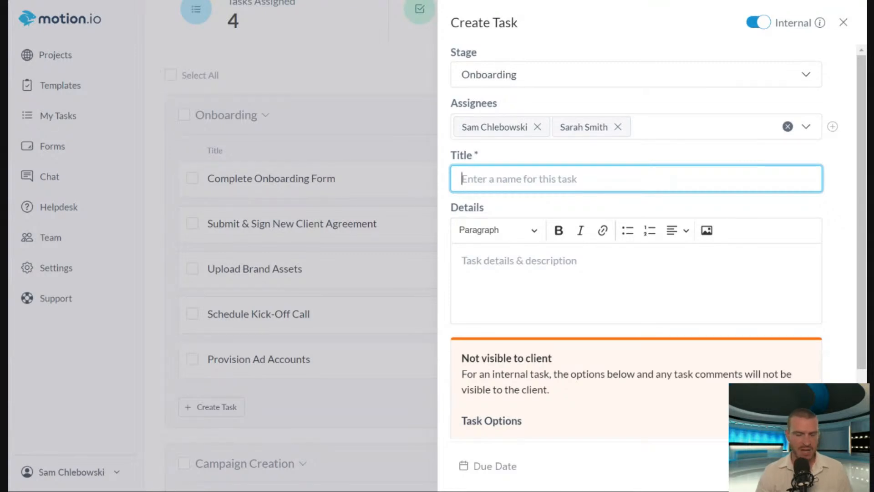
{"action": "type", "text": "Review"}
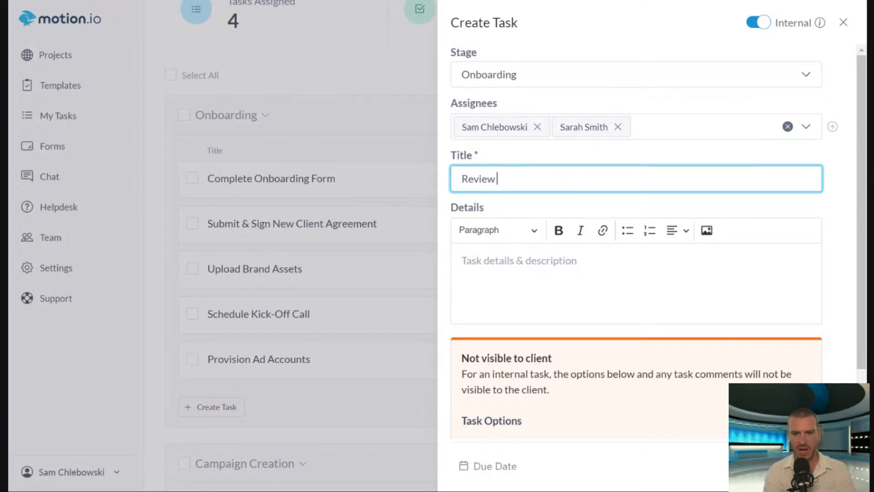
{"action": "type", "text": " Creative Inspiration"}
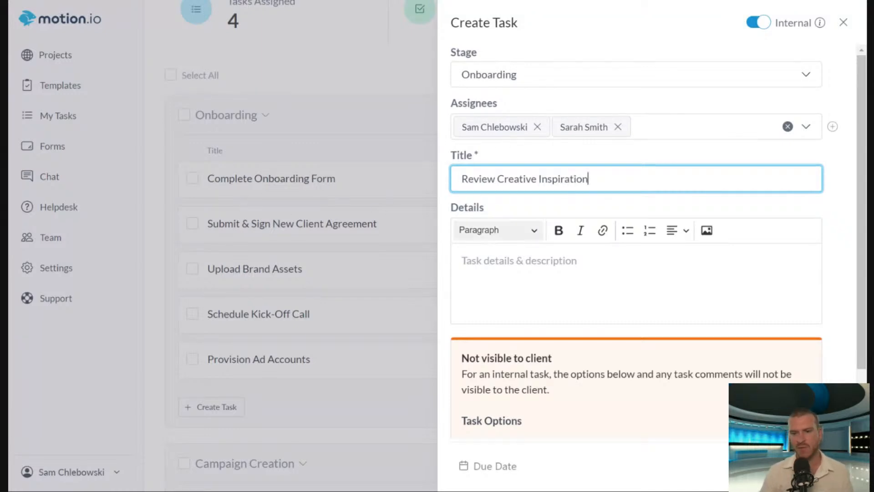
Enter the task details "After providing us information in your onboarding form, we'll come up with some ideas for your new ad creative.".
{"action": "left_click", "coordinate": [815, 271]}
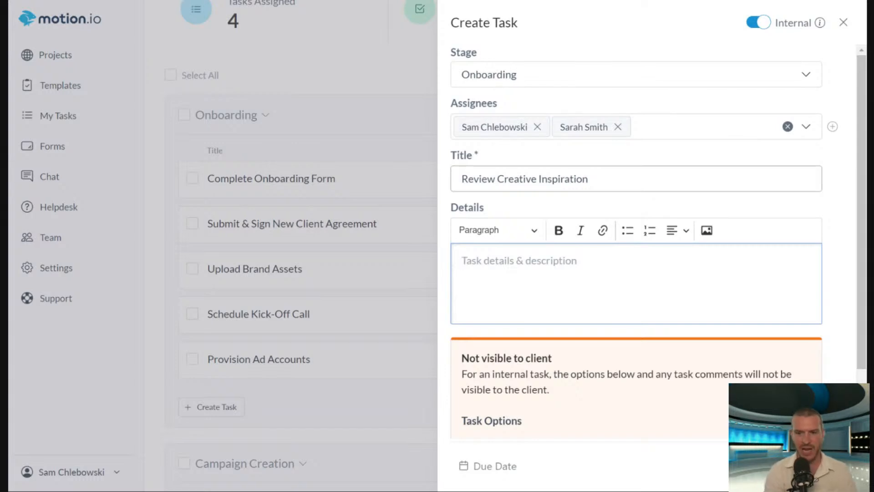
{"action": "type", "text": "Af"}
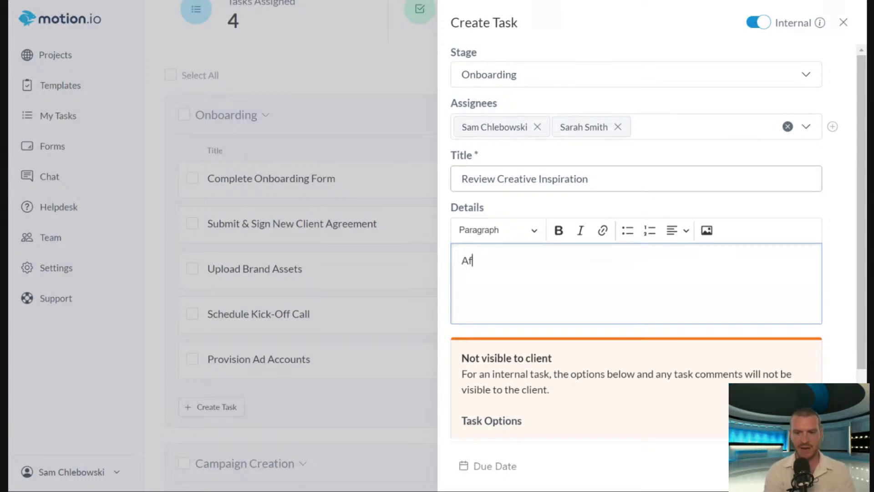
{"action": "type", "text": "ter providing us i"}
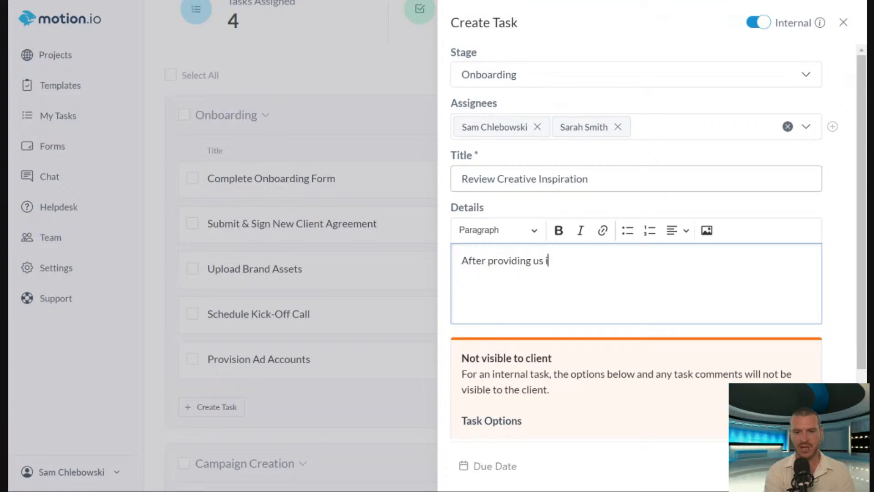
{"action": "type", "text": "nformation in your"}
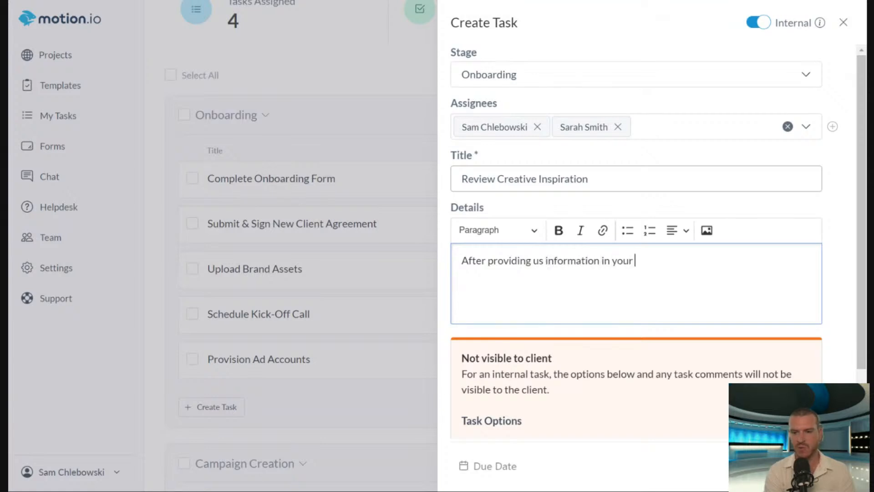
{"action": "type", "text": " onboarding form, we'll"}
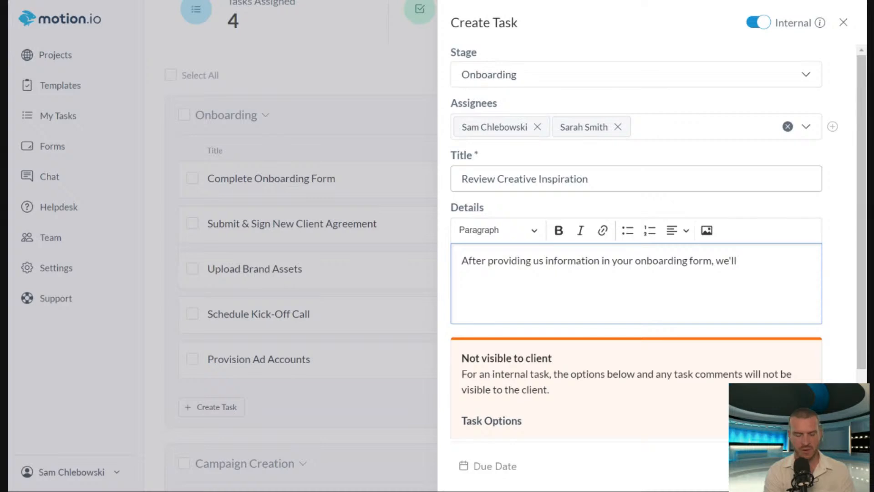
{"action": "type", "text": " come up with s"}
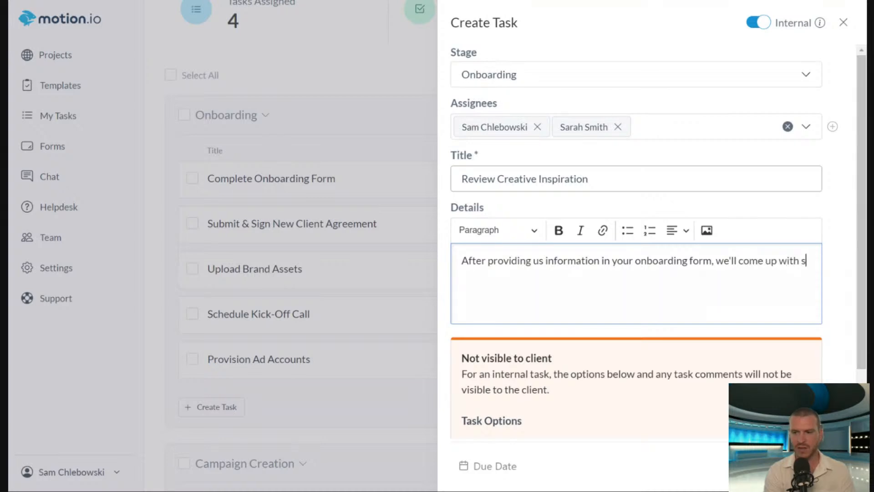
{"action": "type", "text": "ome ideas for your new ad creatv"}
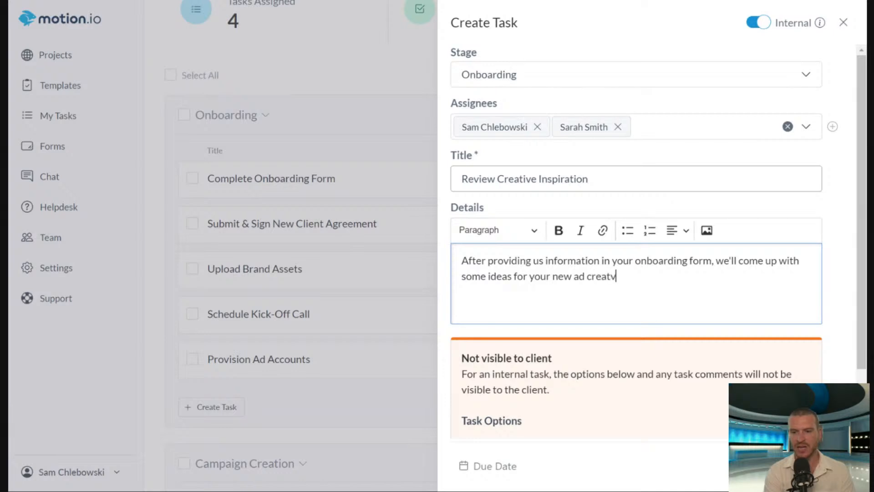
{"action": "key", "text": "BackSpace"}
{"action": "type", "text": "ive."}
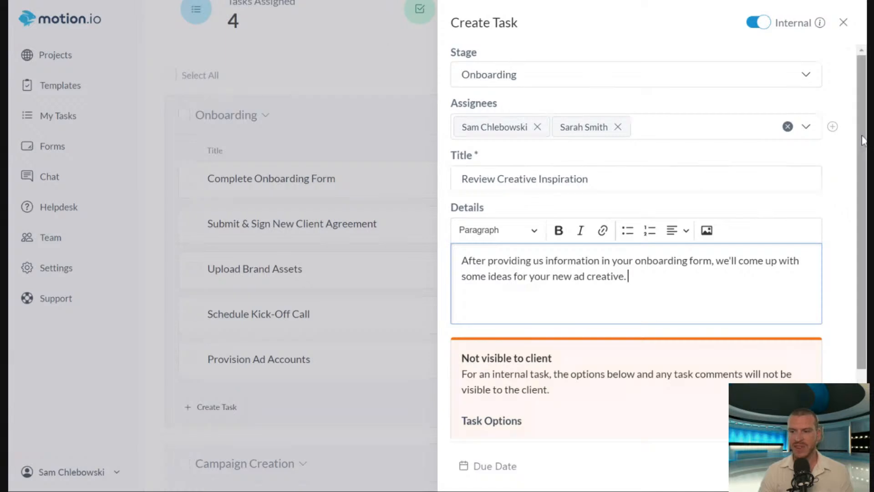
{"action": "left_click", "coordinate": [386, 4]}
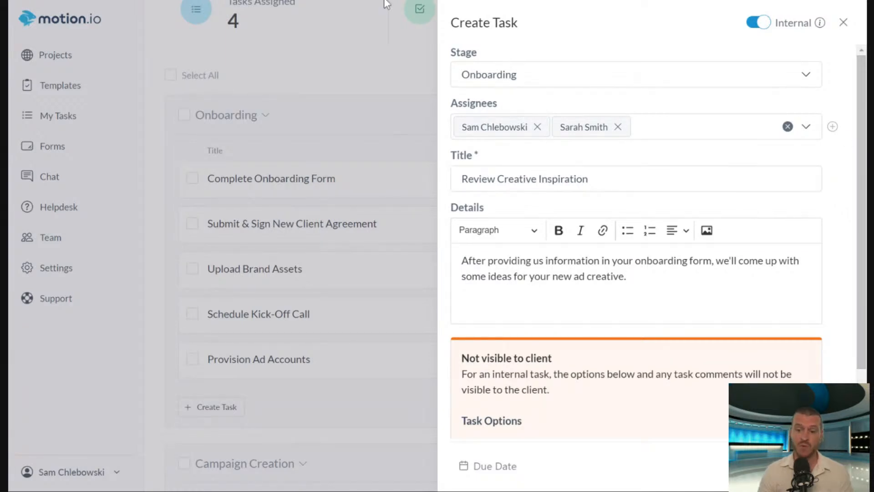
{"action": "left_click", "coordinate": [628, 276]}
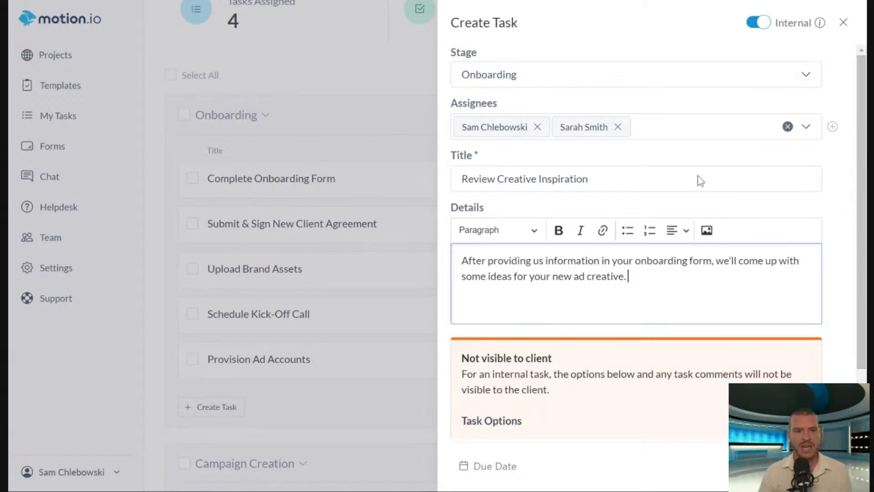
Enable file attachments for the task, add BRAND GUIDELINES.pdf and save the attachment.
{"action": "scroll", "coordinate": [862, 179], "scroll_direction": "down", "scroll_amount": 2}
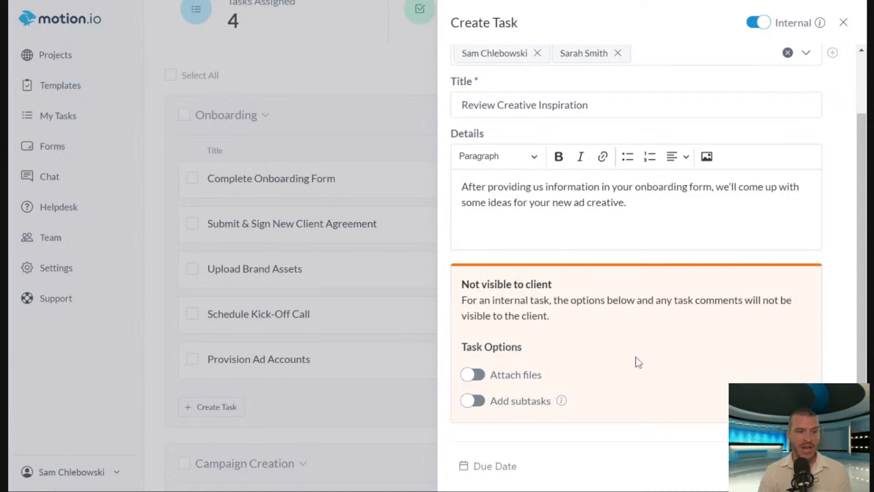
{"action": "left_click", "coordinate": [471, 374]}
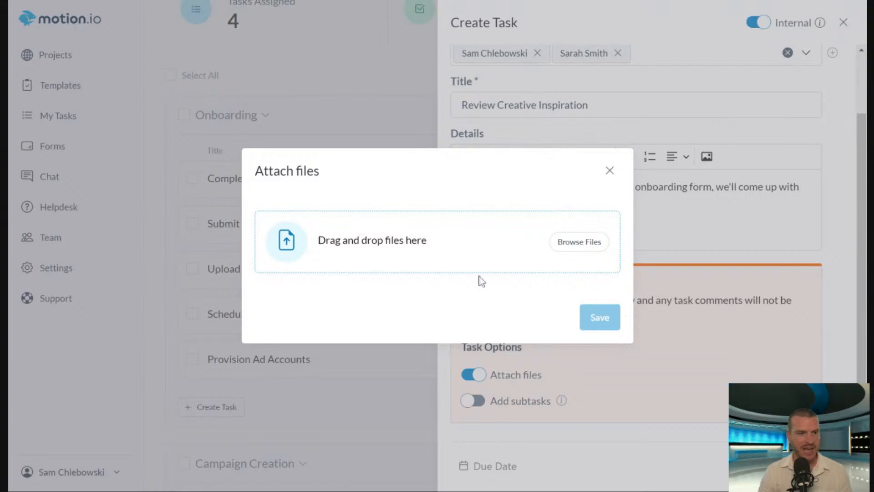
{"action": "left_click_drag", "start_coordinate": [845, 255], "coordinate": [368, 225]}
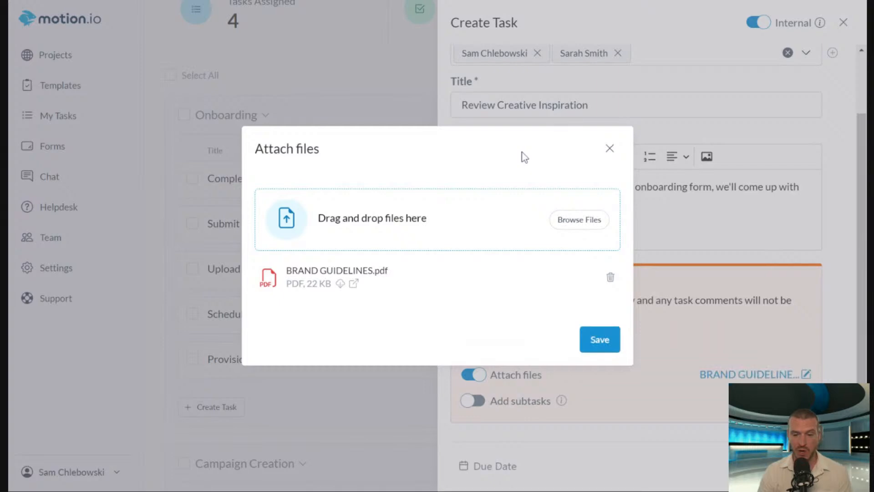
{"action": "left_click", "coordinate": [592, 341]}
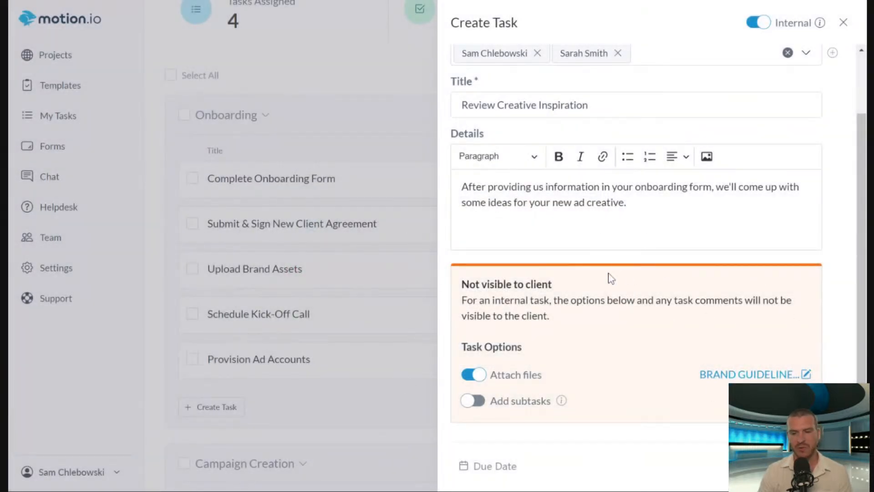
Enable subtasks for the task and enter one titled "Review Brand Guidelines" with a due date of July 9, 2024.
{"action": "left_click", "coordinate": [469, 401]}
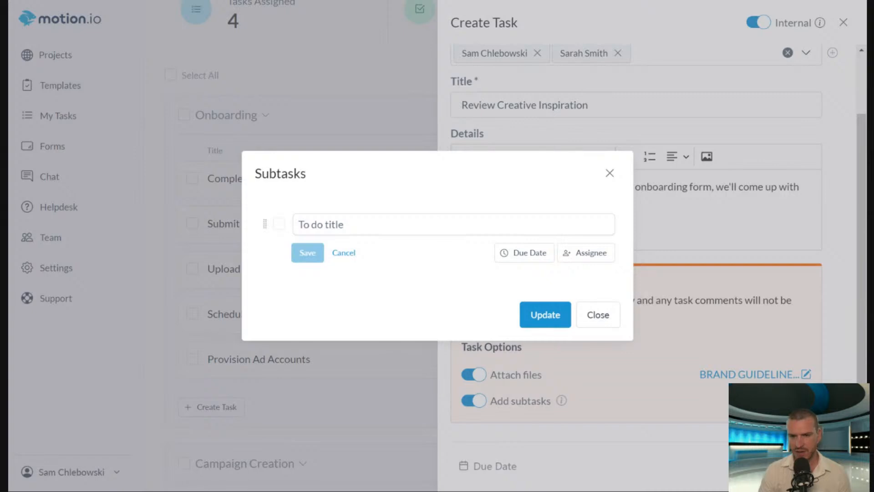
{"action": "left_click", "coordinate": [423, 224]}
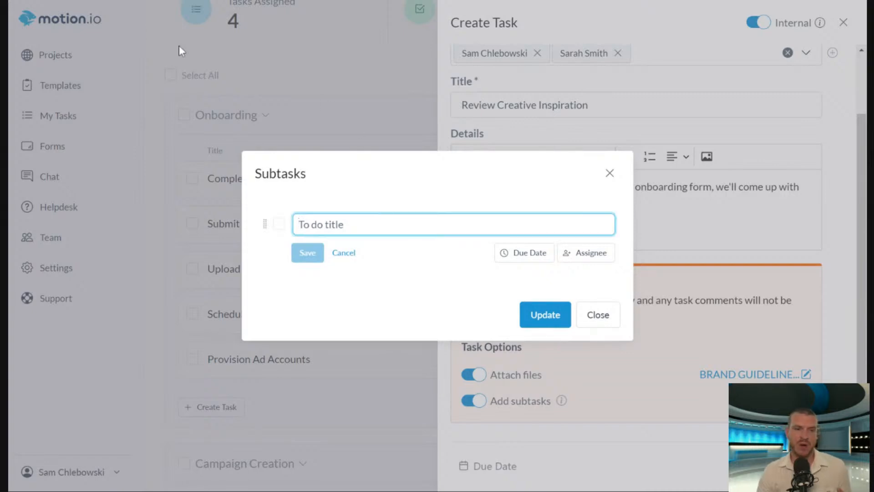
{"action": "left_click", "coordinate": [115, 1]}
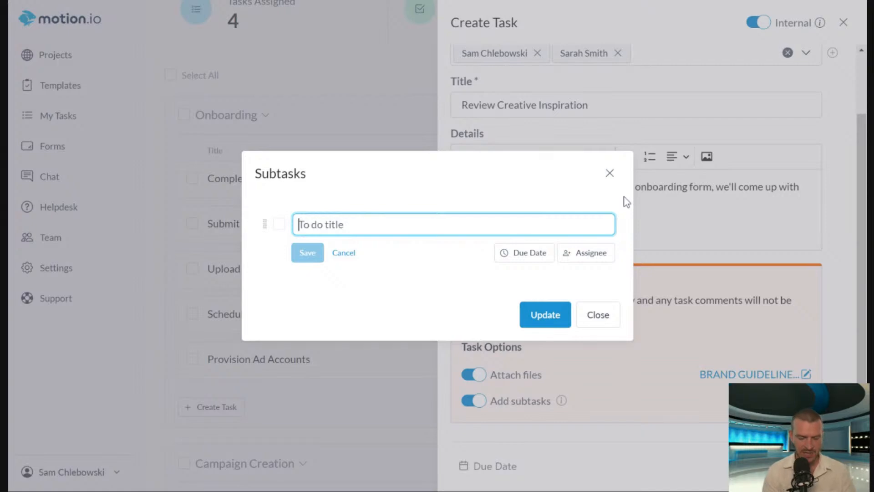
{"action": "type", "text": "Revi"}
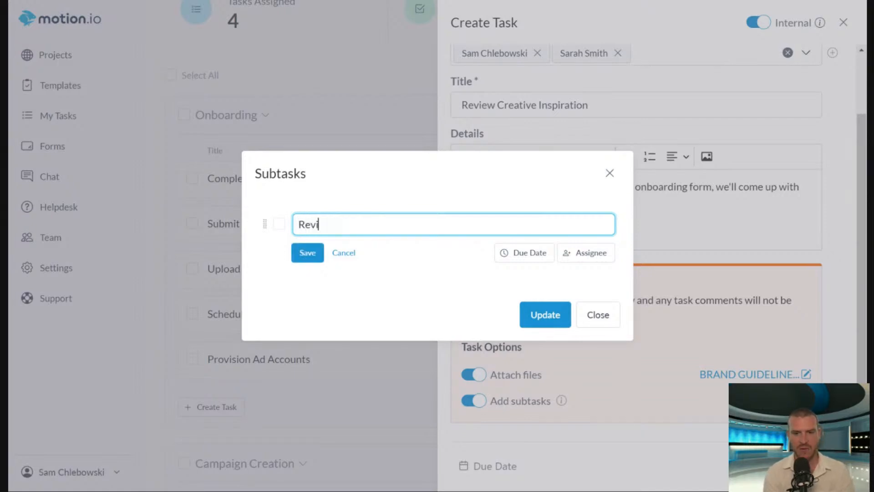
{"action": "type", "text": "ew Brand Guidelines"}
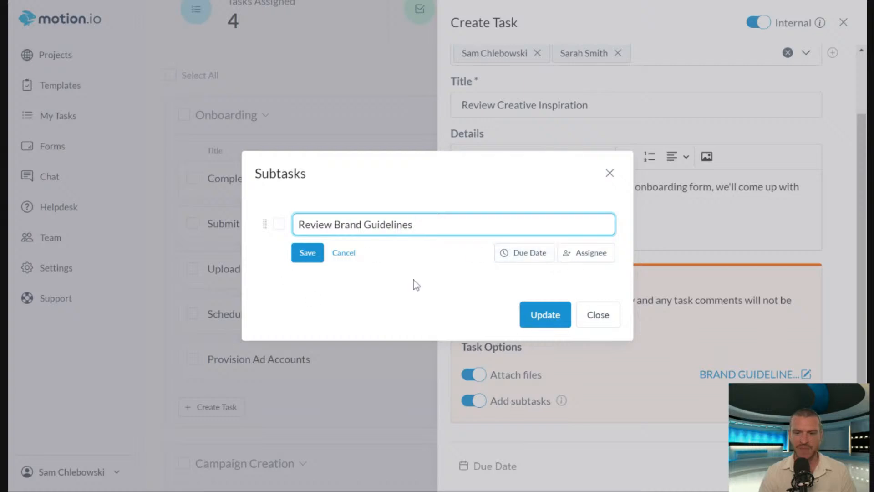
{"action": "left_click", "coordinate": [524, 266]}
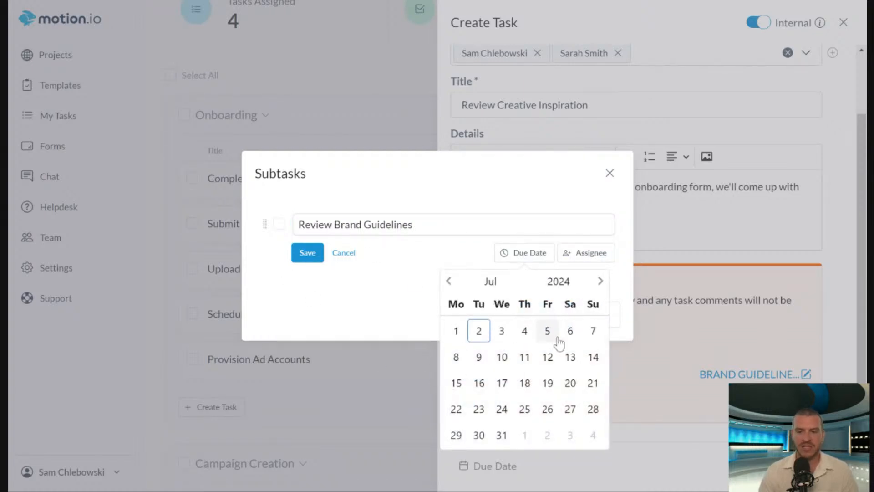
{"action": "left_click", "coordinate": [479, 357]}
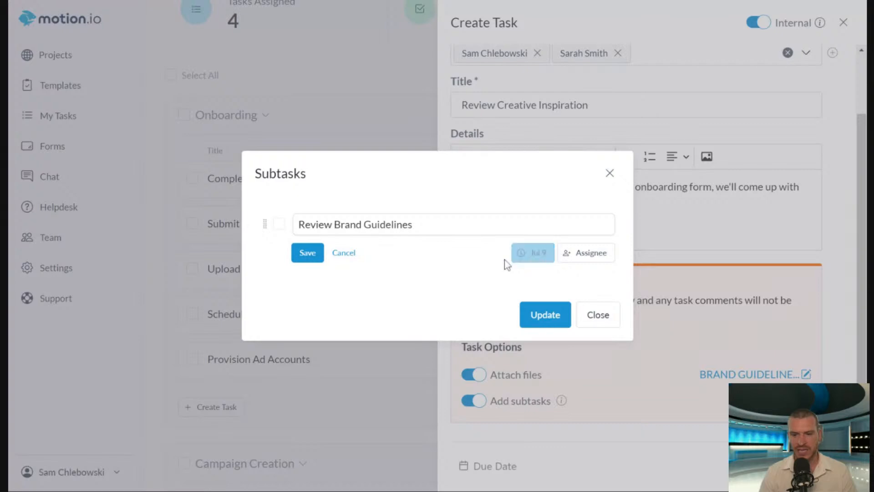
Assign the "Review Brand Guidelines" subtask to the first listed team member and update the task's subtasks.
{"action": "left_click", "coordinate": [588, 255]}
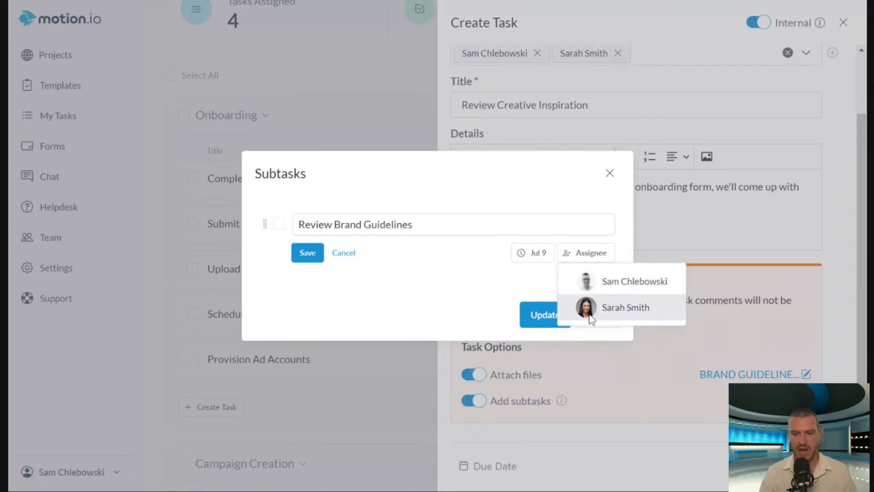
{"action": "left_click", "coordinate": [622, 282]}
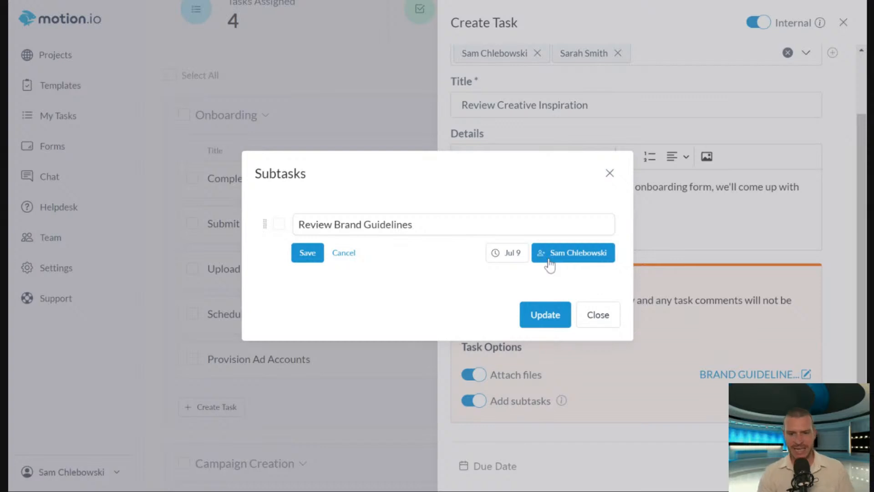
{"action": "left_click", "coordinate": [574, 260]}
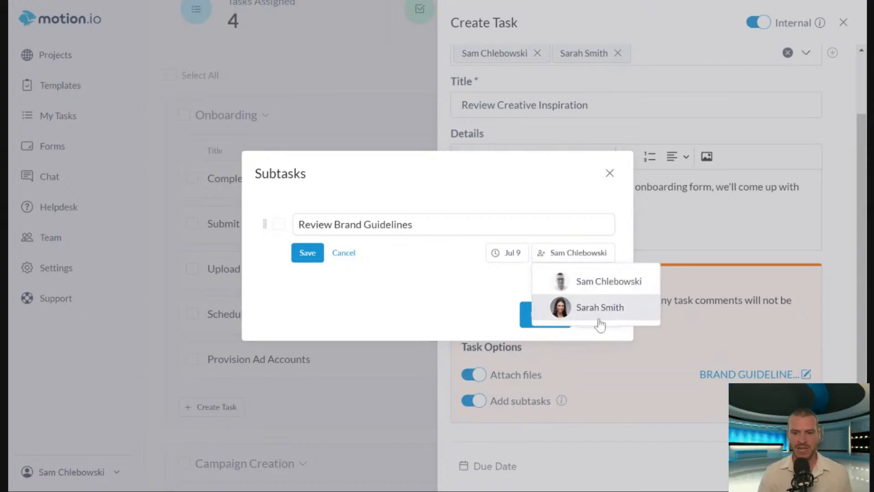
{"action": "left_click", "coordinate": [586, 308]}
{"action": "left_click", "coordinate": [565, 259]}
{"action": "left_click", "coordinate": [587, 279]}
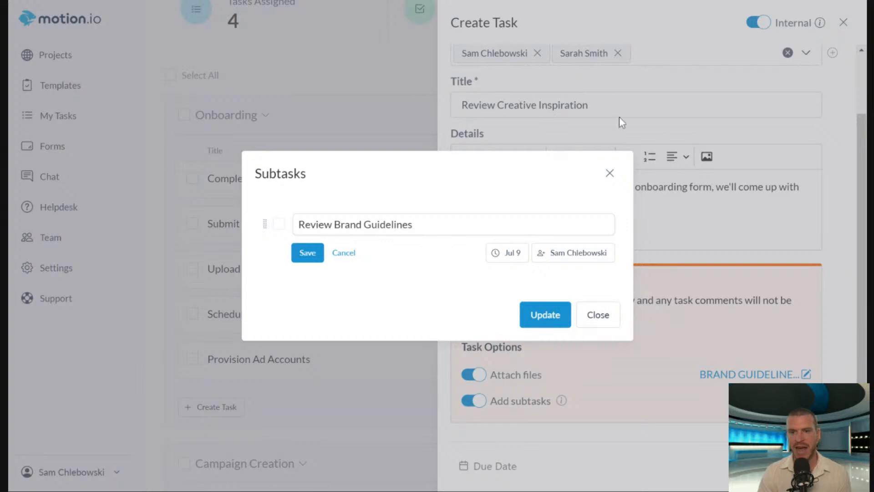
{"action": "left_click", "coordinate": [543, 318]}
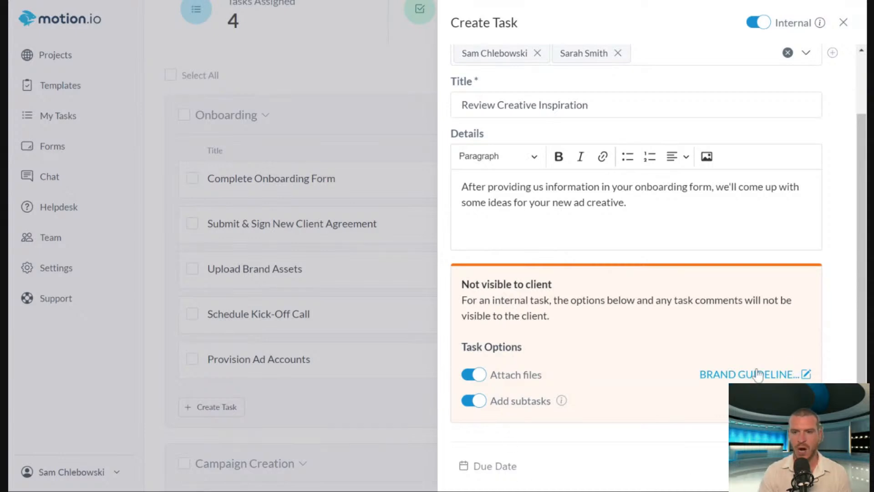
Set the "Review Creative Inspiration" task's due date to July 9, 2024.
{"action": "scroll", "coordinate": [718, 360], "scroll_direction": "up", "scroll_amount": 2}
{"action": "scroll", "coordinate": [678, 379], "scroll_direction": "down", "scroll_amount": 2}
{"action": "scroll", "coordinate": [636, 396], "scroll_direction": "up", "scroll_amount": 2}
{"action": "scroll", "coordinate": [623, 321], "scroll_direction": "down", "scroll_amount": 2}
{"action": "left_click", "coordinate": [497, 466]}
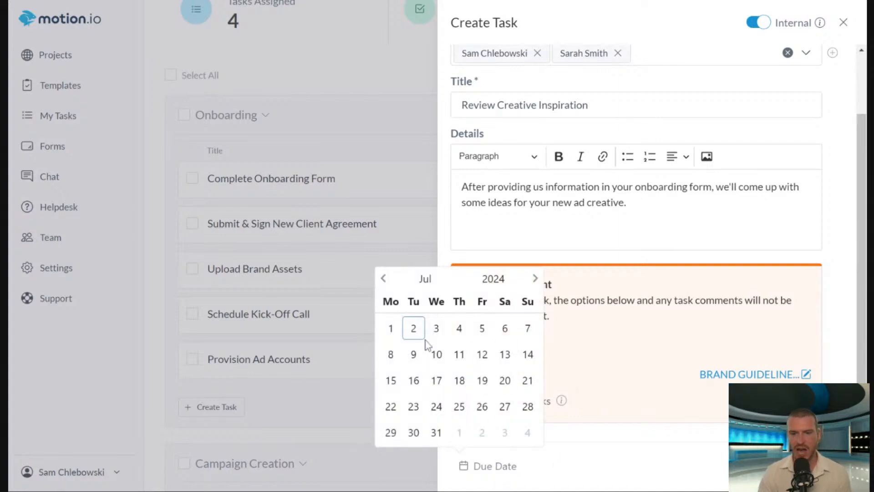
{"action": "left_click", "coordinate": [414, 355]}
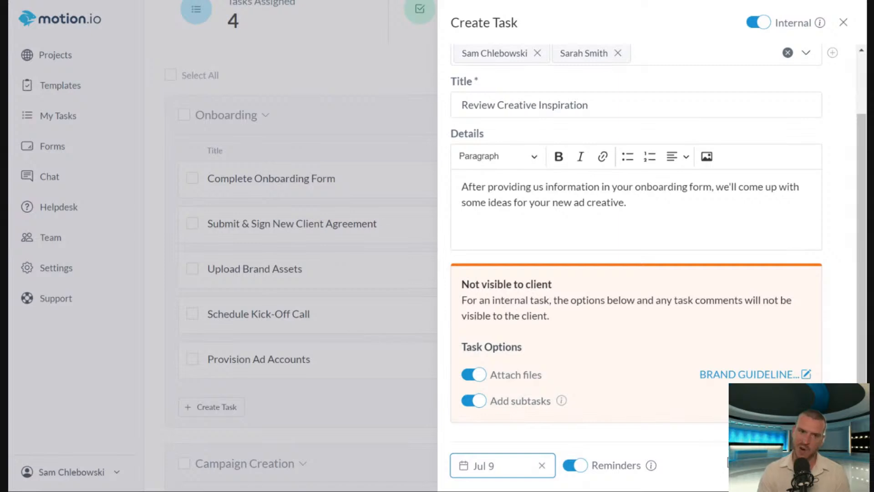
View the new task's automation settings, and leave the task form without setting an action or creating the task.
{"action": "left_click", "coordinate": [718, 438]}
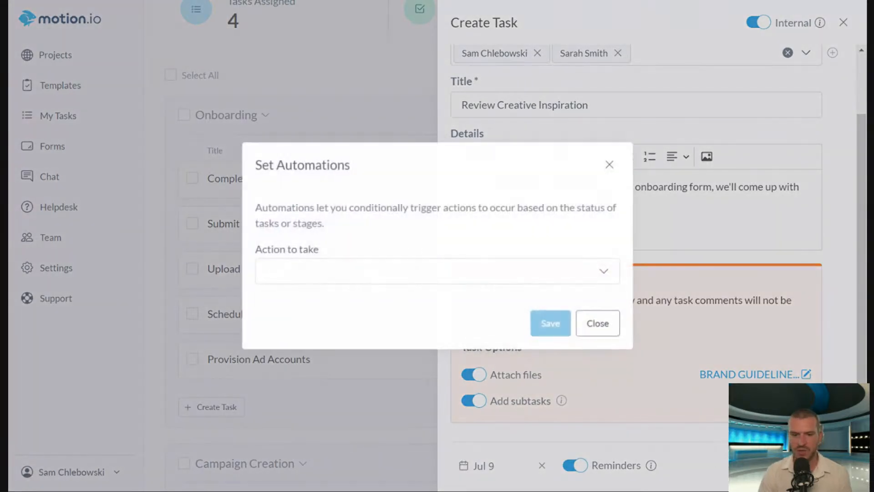
{"action": "left_click", "coordinate": [610, 165]}
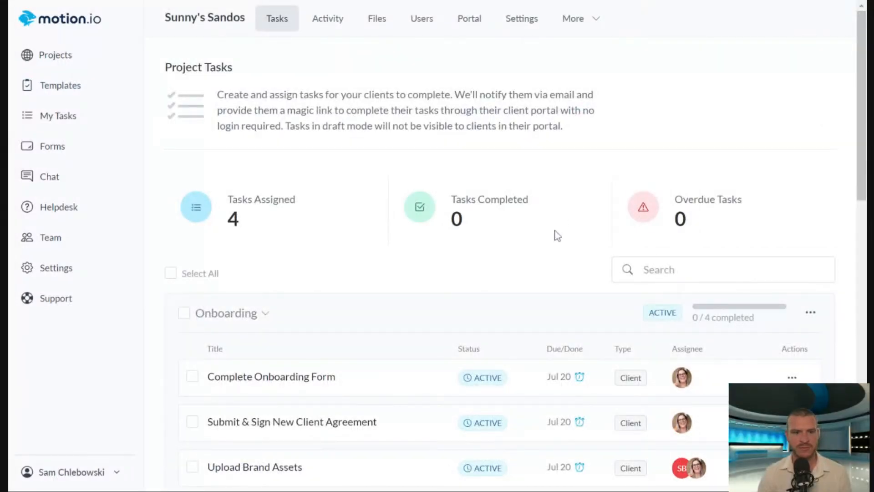
Send the internal draft task "Provision Ad Accounts" in the Onboarding stage to its assignee.
{"action": "scroll", "coordinate": [485, 192], "scroll_direction": "down", "scroll_amount": 1}
{"action": "scroll", "coordinate": [501, 196], "scroll_direction": "down", "scroll_amount": 5}
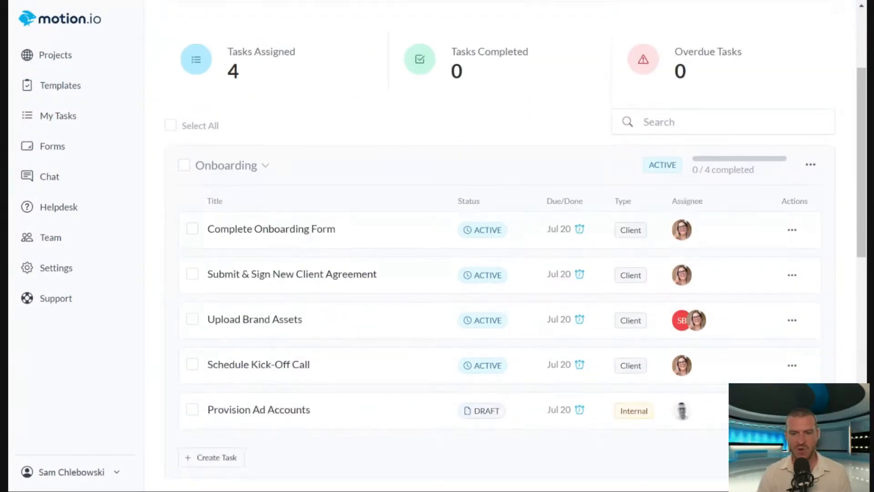
{"action": "left_click_drag", "start_coordinate": [862, 270], "coordinate": [856, 259]}
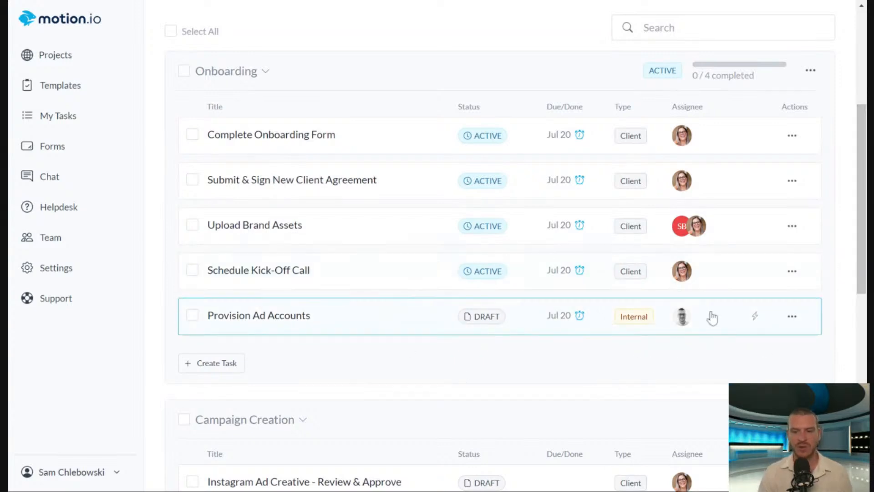
{"action": "left_click", "coordinate": [480, 320]}
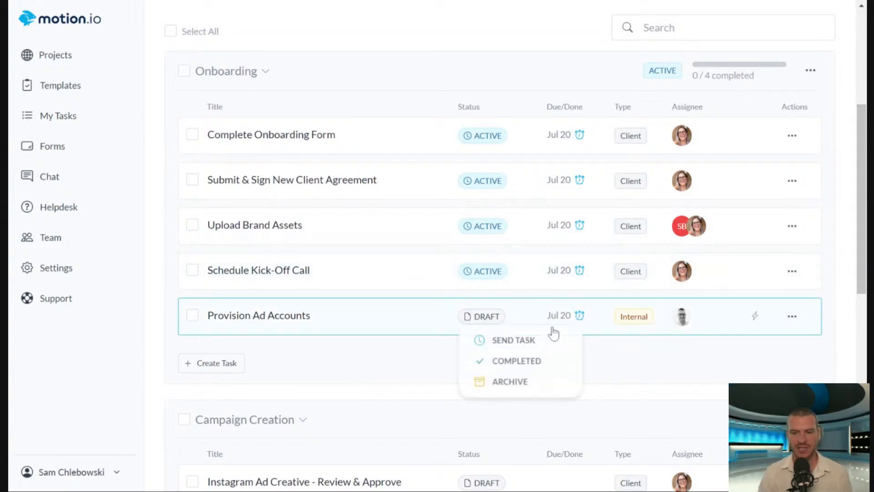
{"action": "left_click", "coordinate": [525, 350]}
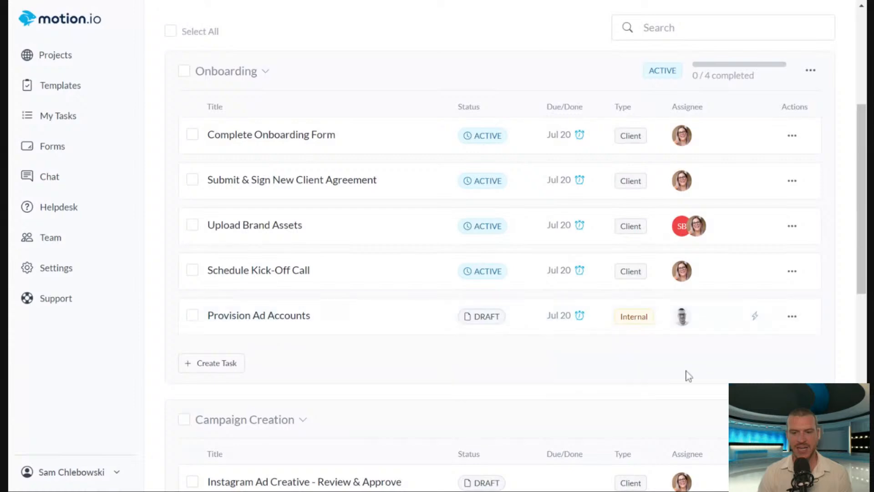
{"action": "scroll", "coordinate": [550, 326], "scroll_direction": "up", "scroll_amount": 5}
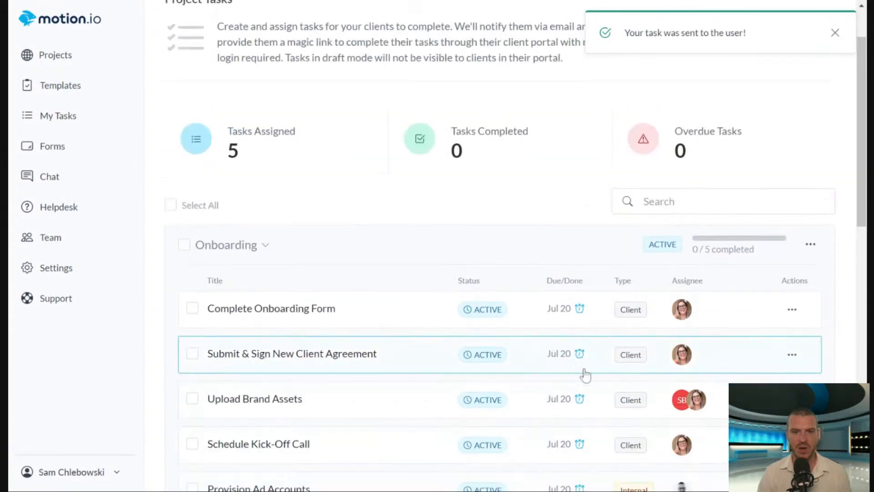
{"action": "left_click", "coordinate": [834, 34]}
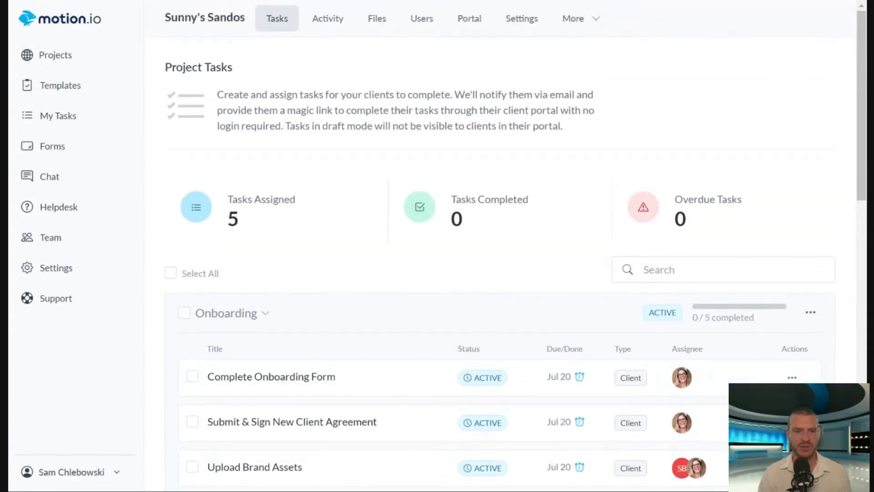
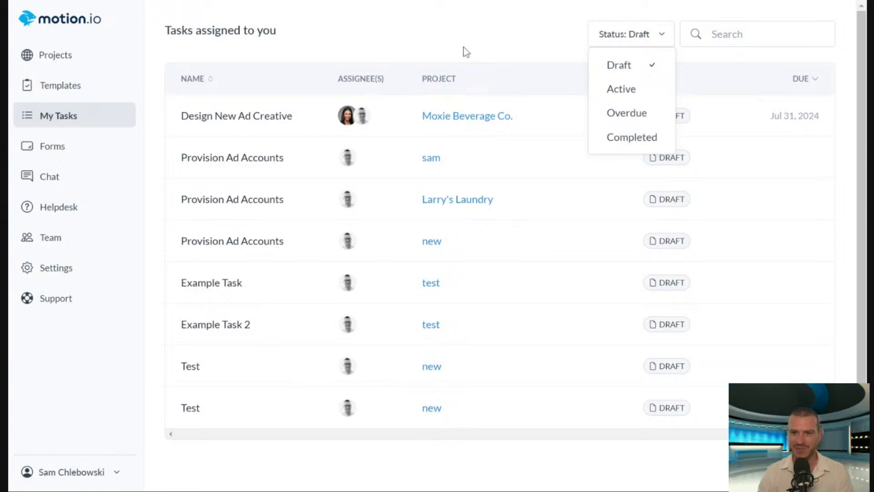
Filter the assigned tasks by the Overdue, Completed and finally the Active status.
{"action": "left_click", "coordinate": [619, 114]}
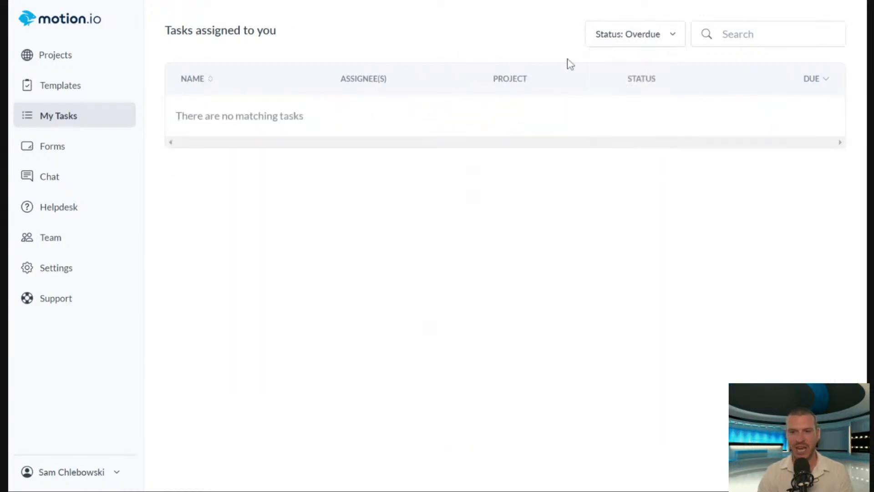
{"action": "left_click", "coordinate": [614, 36]}
{"action": "left_click", "coordinate": [619, 138]}
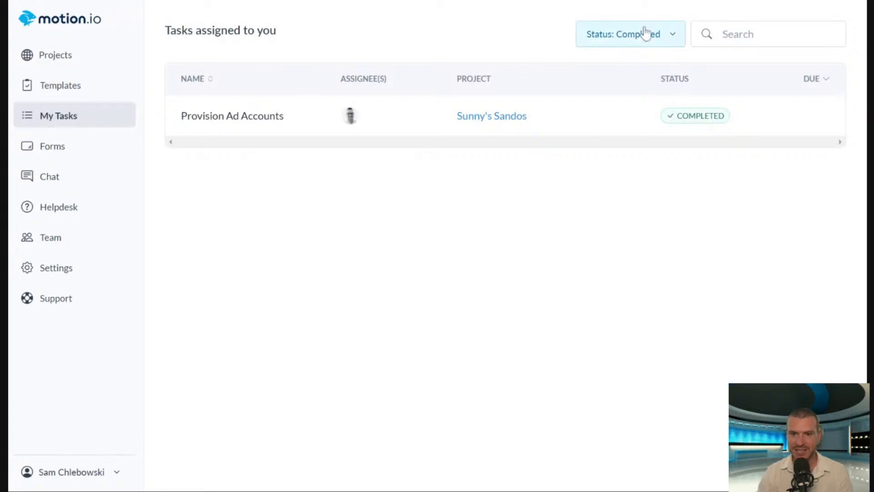
{"action": "left_click", "coordinate": [614, 34]}
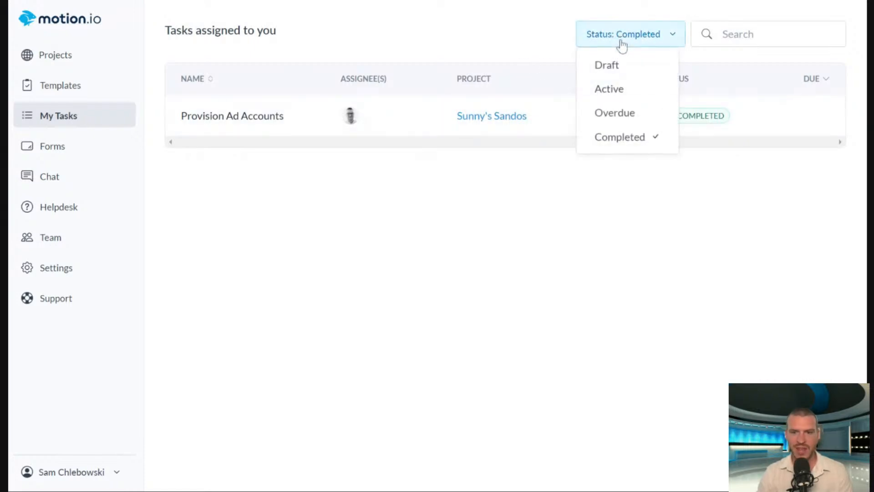
{"action": "left_click", "coordinate": [610, 89]}
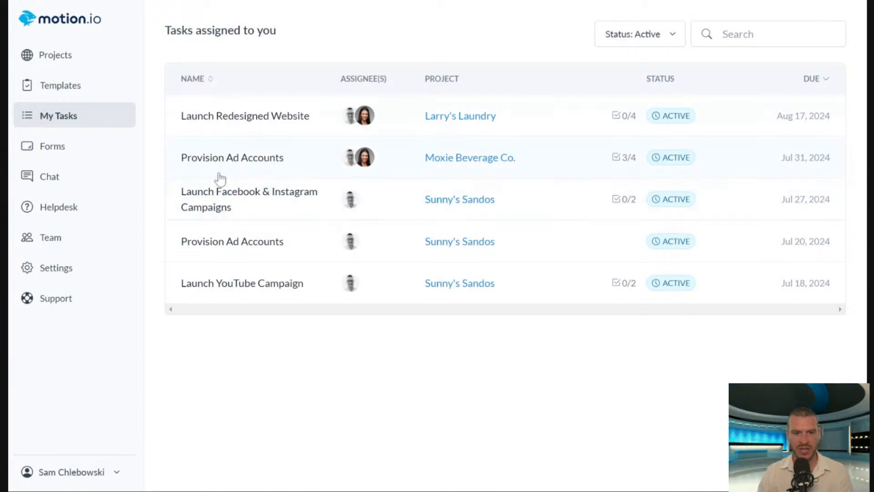
Review Moxie Beverage Co.'s "Provision Ad Accounts" task and mark its "Provision LinkedIn Ad Account" subtask as done.
{"action": "left_click", "coordinate": [250, 165]}
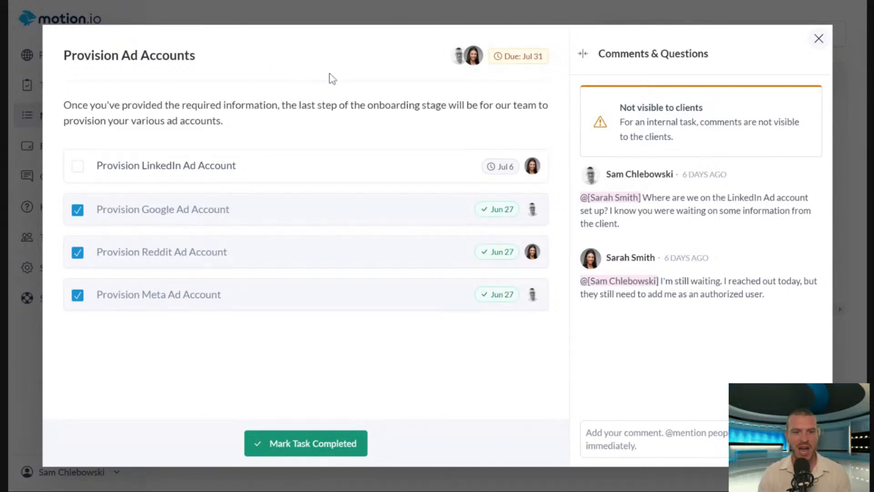
{"action": "left_click", "coordinate": [818, 39]}
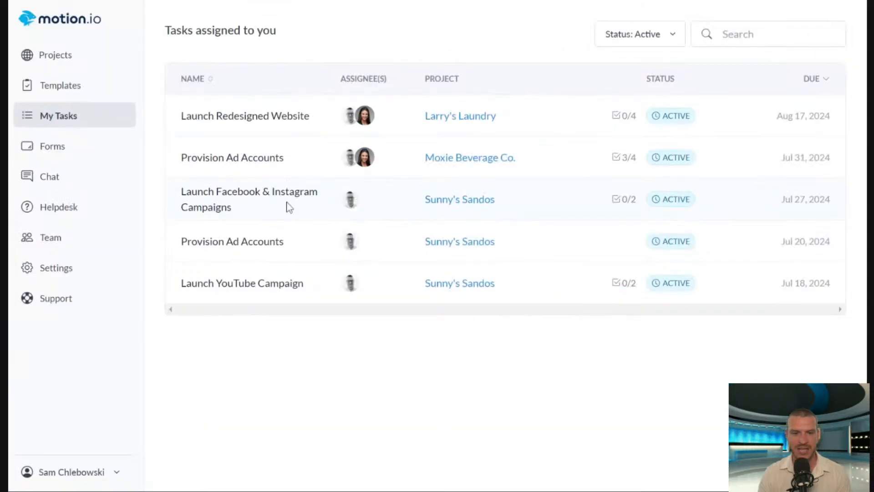
{"action": "left_click", "coordinate": [260, 160]}
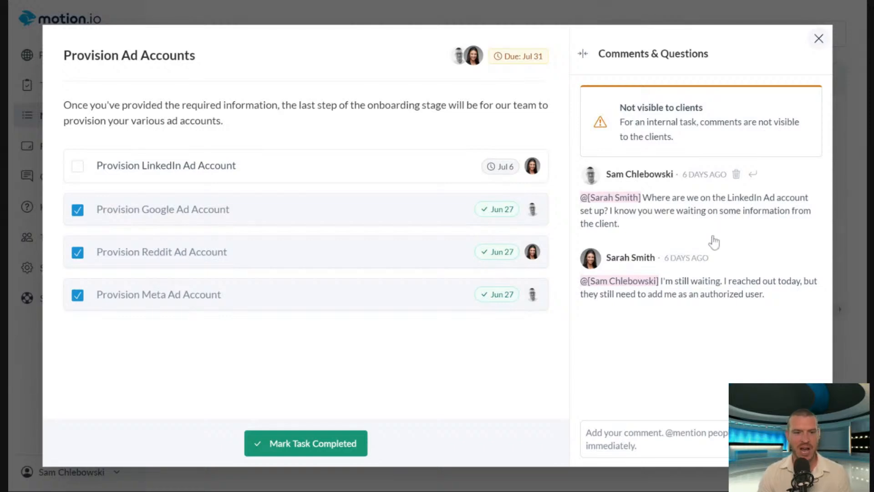
{"action": "left_click", "coordinate": [77, 166]}
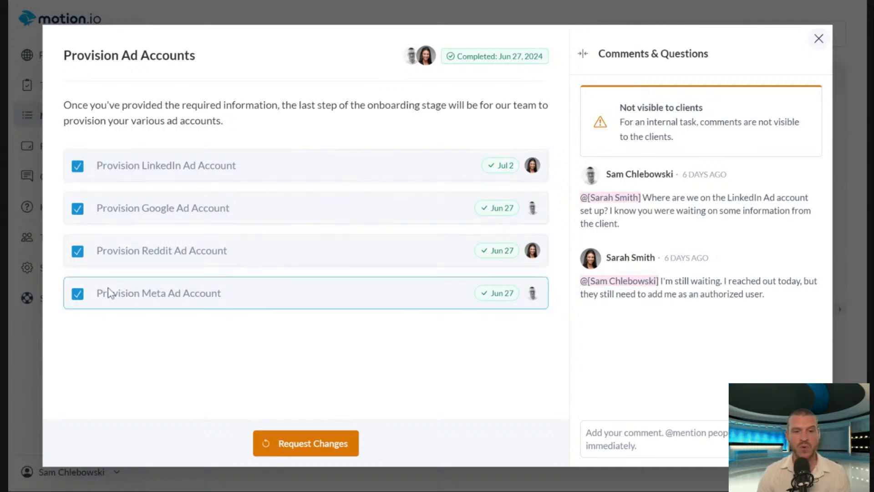
{"action": "left_click", "coordinate": [818, 40]}
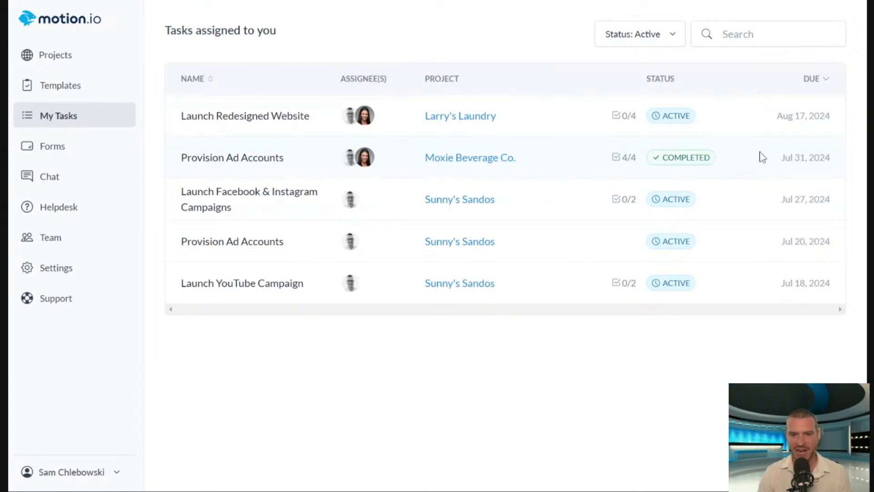
Request changes to "Provision Ad Accounts" with the message "It looks like there are multiple ad account associated with that profile. Can you confirm with client?".
{"action": "left_click", "coordinate": [273, 160]}
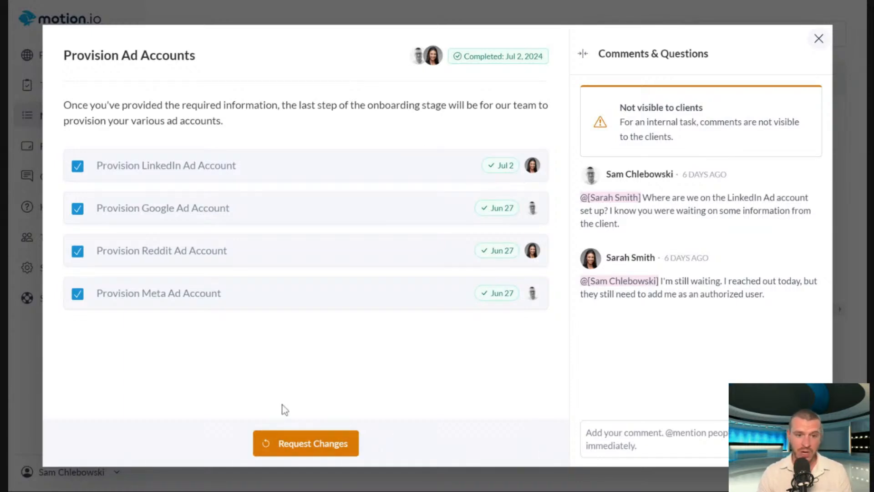
{"action": "left_click", "coordinate": [307, 446]}
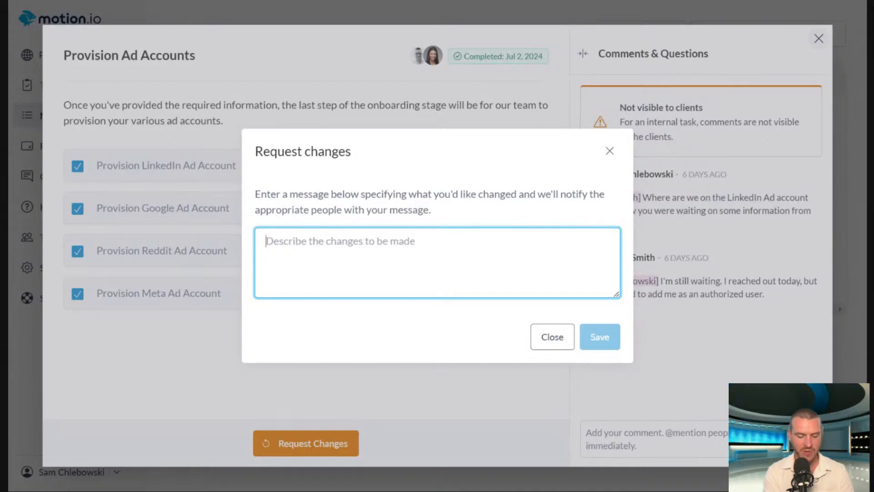
{"action": "type", "text": "It looks like there"}
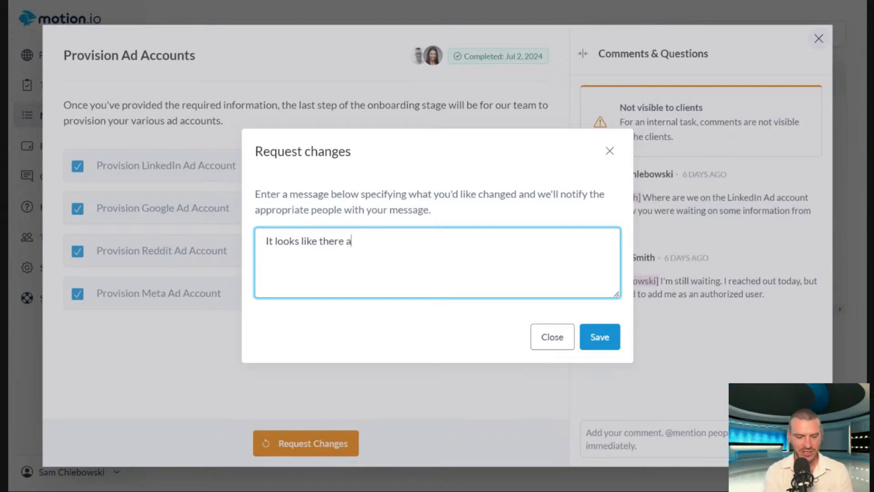
{"action": "type", "text": "account associated with that p"}
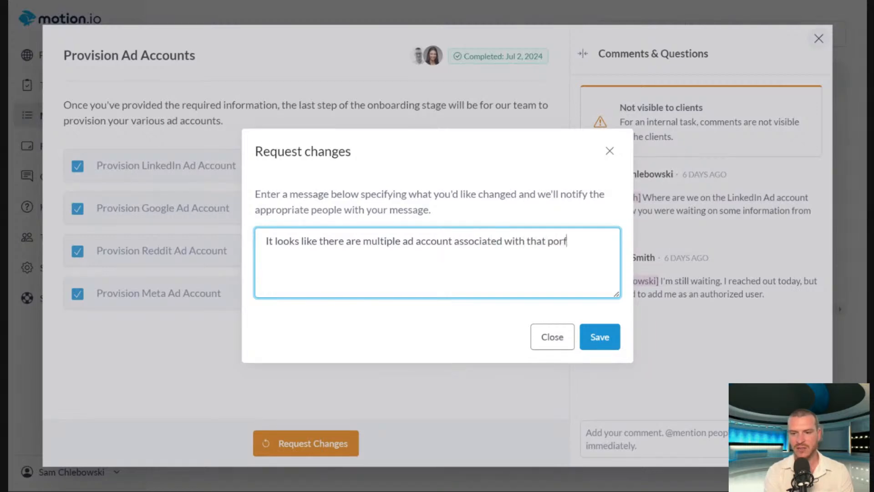
{"action": "type", "text": "rofile. Can you confirm"}
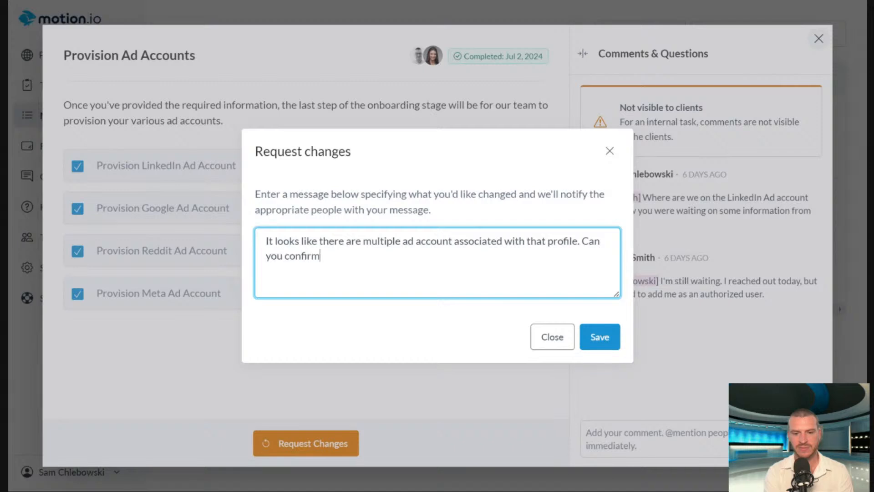
{"action": "type", "text": " with client?"}
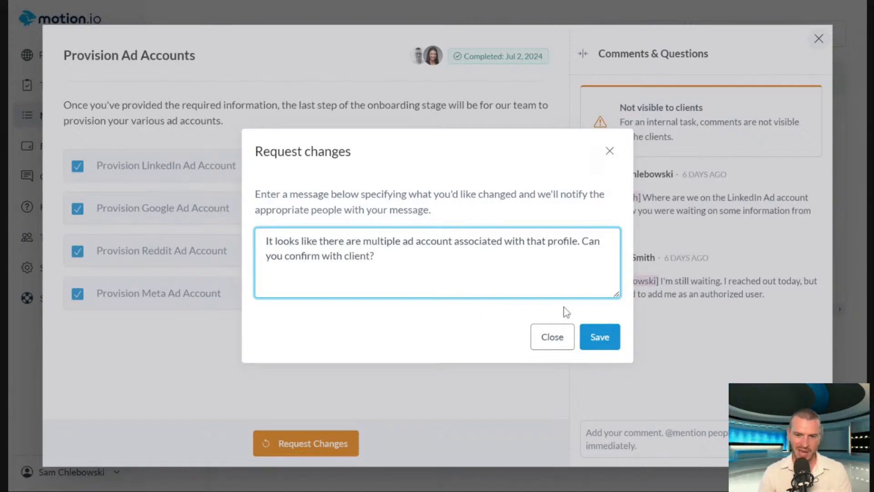
{"action": "left_click", "coordinate": [595, 338]}
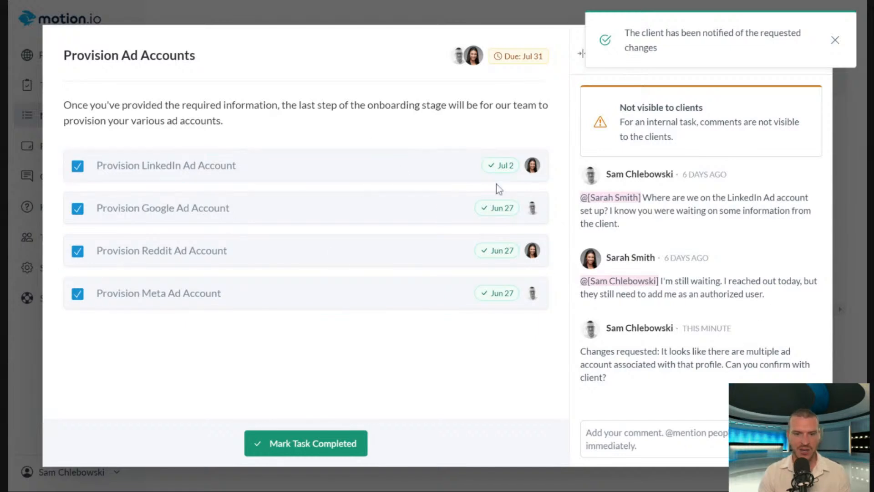
Reopen the "Provision LinkedIn Ad Account" subtask and close the task's details.
{"action": "left_click", "coordinate": [78, 166]}
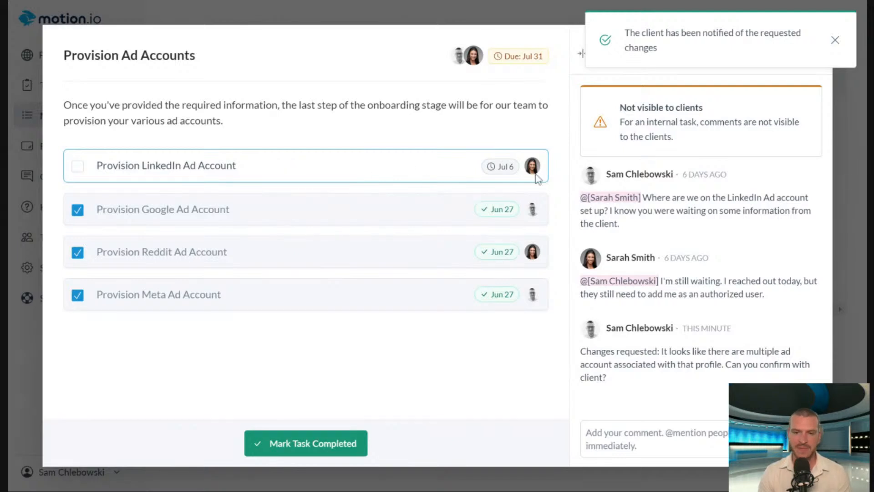
{"action": "left_click", "coordinate": [833, 42]}
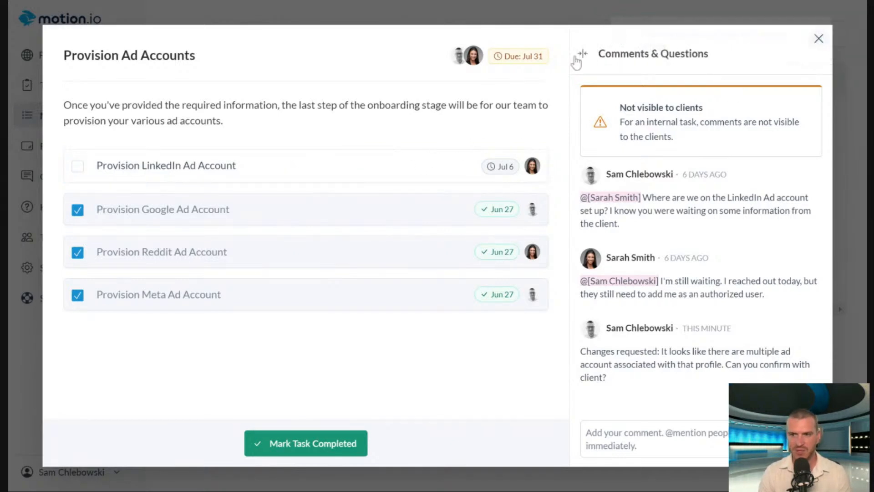
{"action": "left_click", "coordinate": [815, 39]}
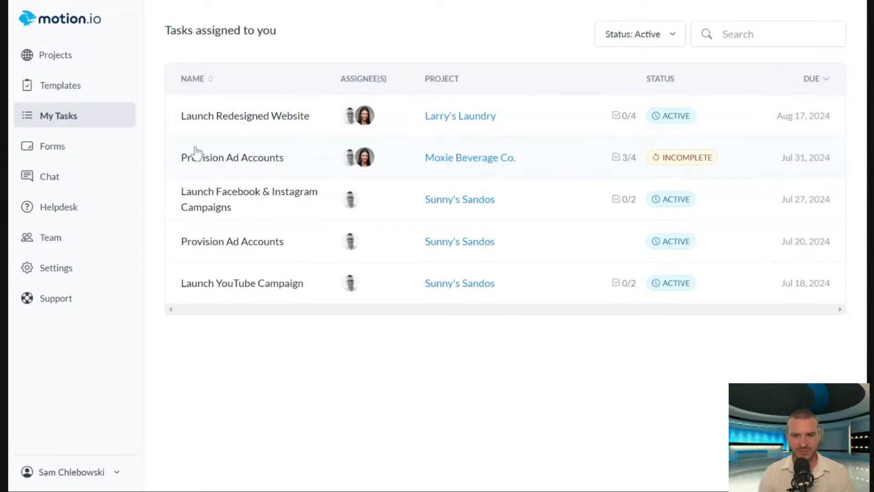
Complete Moxie Beverage Co.'s "Provision Ad Accounts" task again by checking off its remaining LinkedIn subtask, and return to the task list.
{"action": "left_click", "coordinate": [253, 160]}
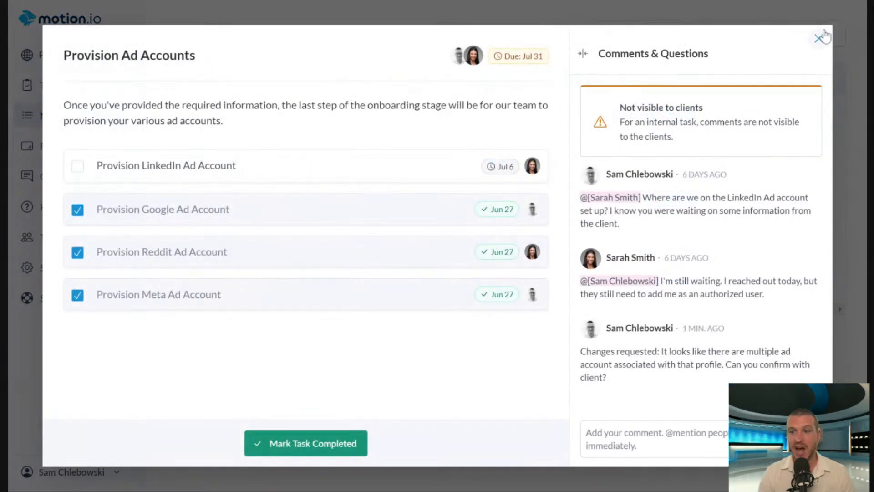
{"action": "left_click", "coordinate": [820, 37]}
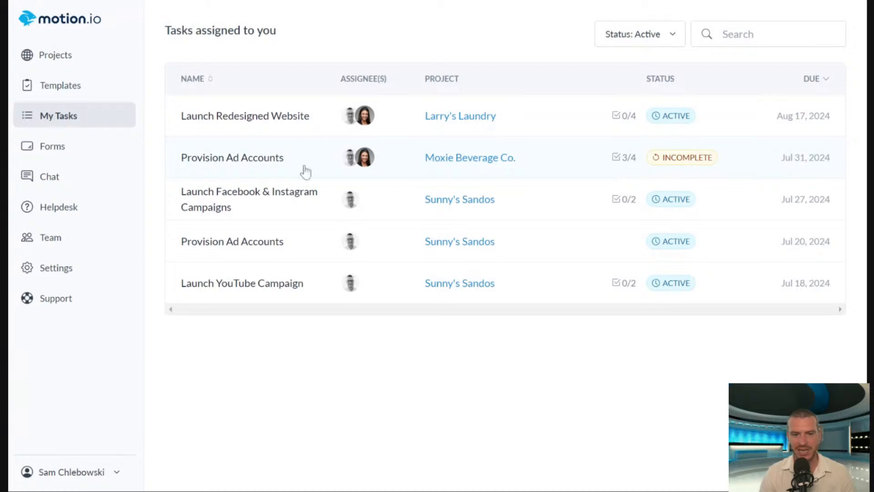
{"action": "left_click", "coordinate": [262, 159]}
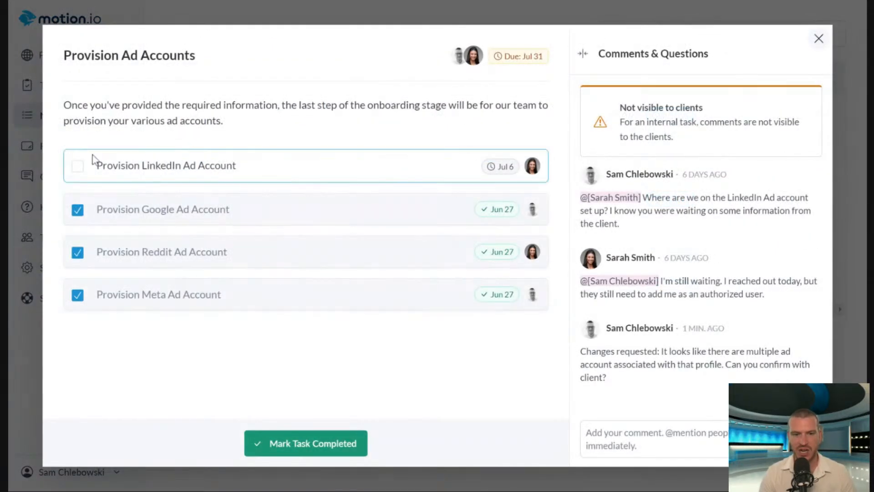
{"action": "left_click", "coordinate": [78, 167]}
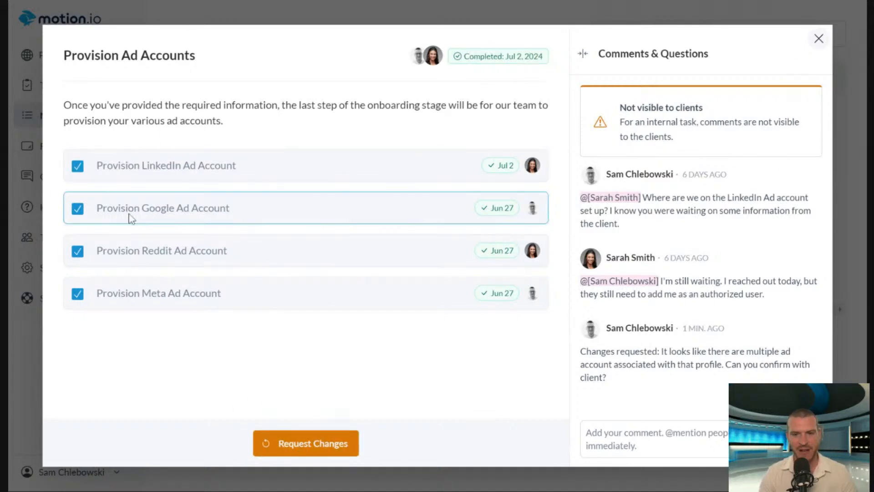
{"action": "left_click", "coordinate": [819, 39]}
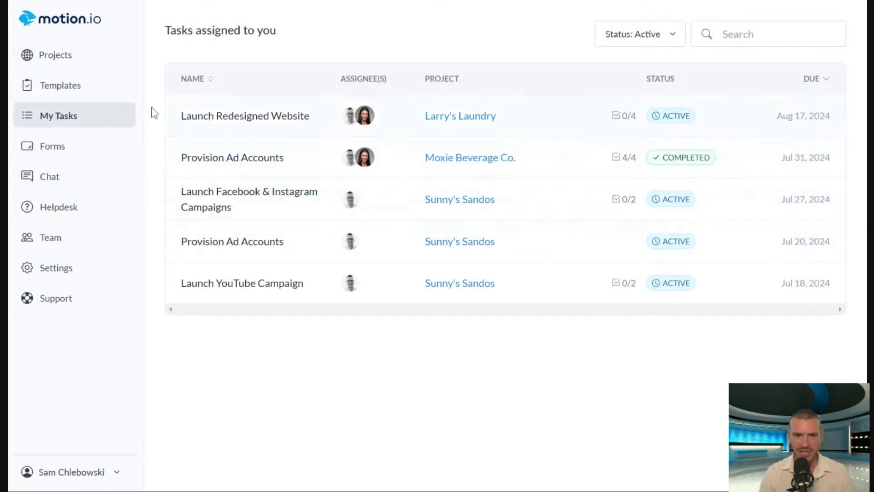
Open the Sunny's Sandos project and go through its Onboarding tasks to the Campaign Creation stage.
{"action": "left_click", "coordinate": [91, 62]}
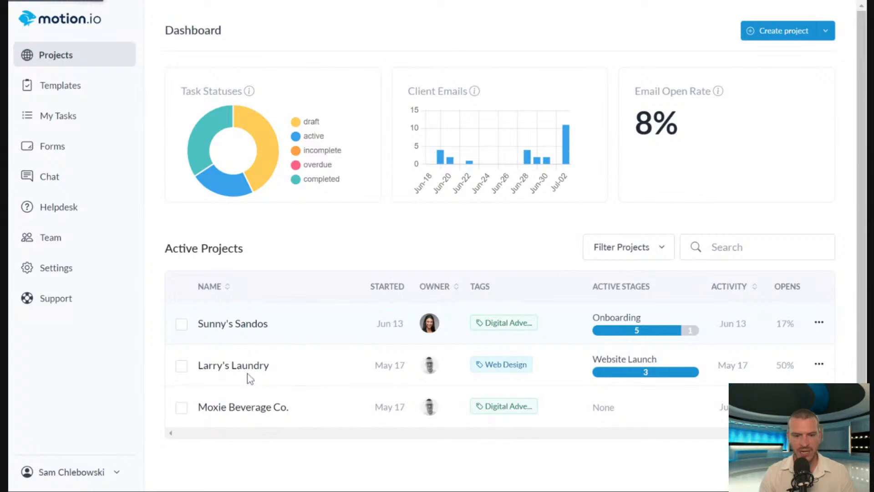
{"action": "scroll", "coordinate": [294, 332], "scroll_direction": "down", "scroll_amount": 4}
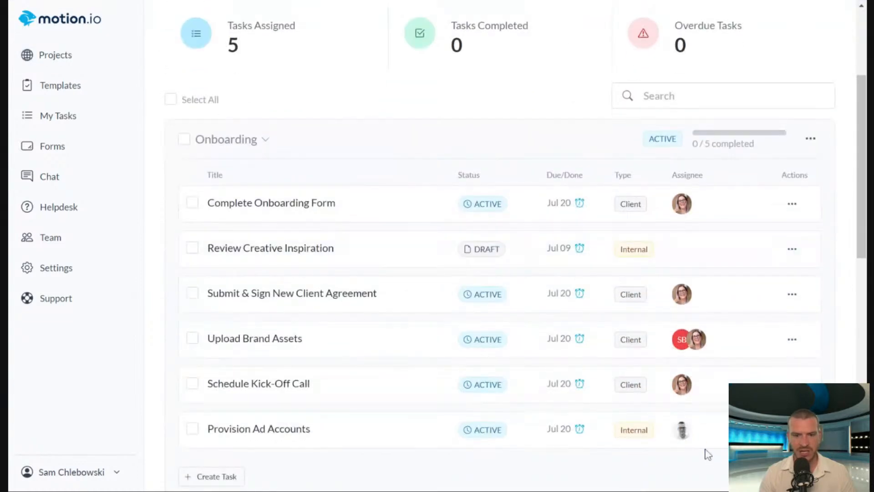
{"action": "scroll", "coordinate": [560, 376], "scroll_direction": "down", "scroll_amount": 2}
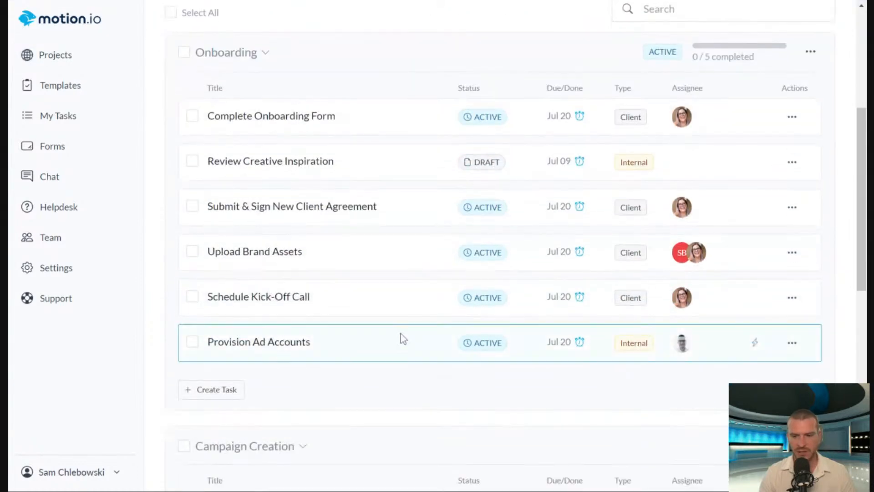
{"action": "scroll", "coordinate": [387, 275], "scroll_direction": "down", "scroll_amount": 6}
{"action": "scroll", "coordinate": [396, 277], "scroll_direction": "up", "scroll_amount": 6}
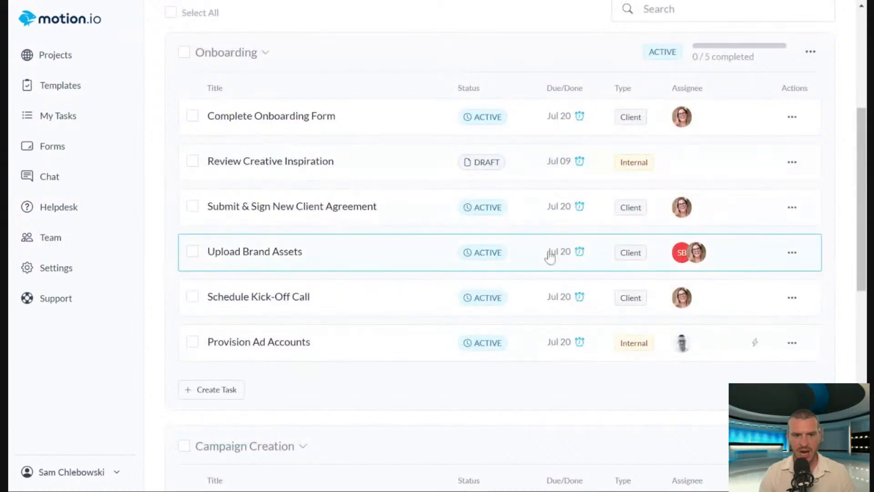
{"action": "scroll", "coordinate": [378, 364], "scroll_direction": "down", "scroll_amount": 5}
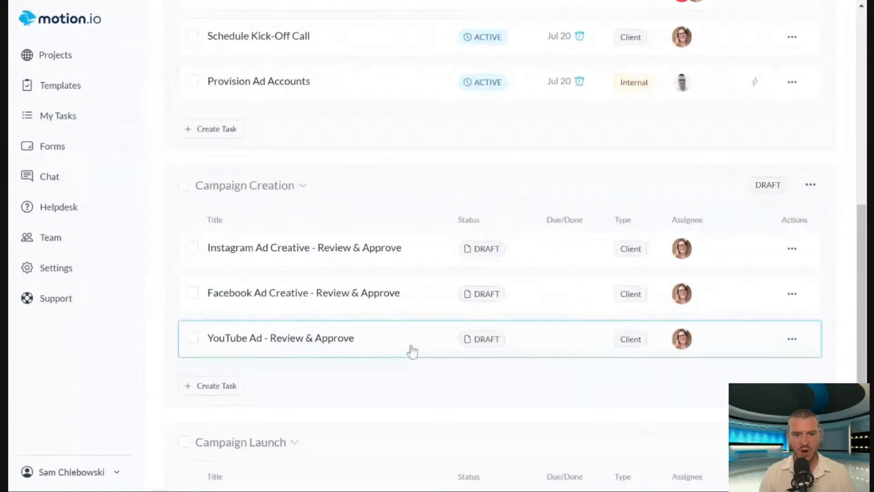
Start a new task titled "Creative Ad Creative" in the Campaign Creation stage.
{"action": "left_click", "coordinate": [204, 387]}
{"action": "left_click", "coordinate": [546, 178]}
{"action": "type", "text": "Creative Ad Creating"}
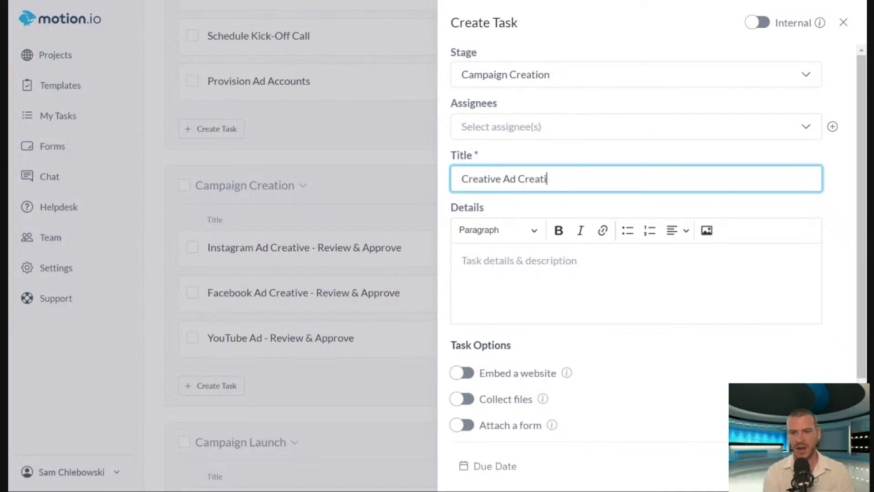
Make the new "Creative Ad Creative" task internal and assign it to both team members.
{"action": "left_click", "coordinate": [517, 137]}
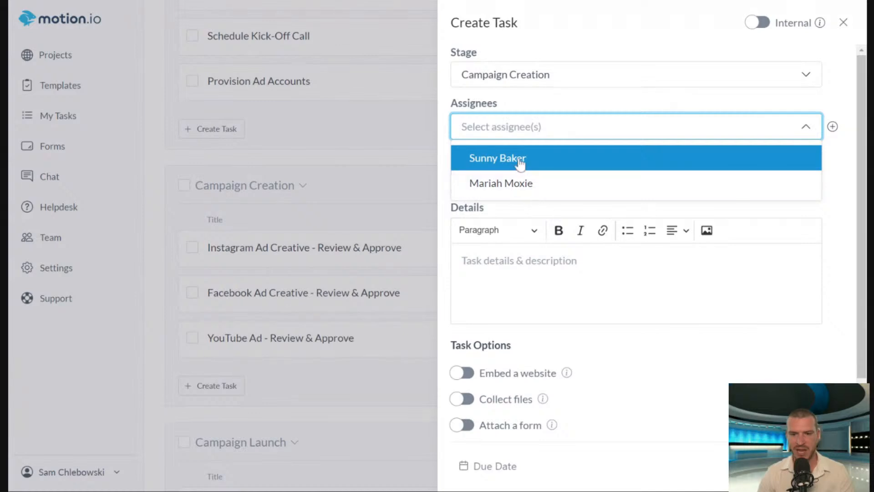
{"action": "left_click", "coordinate": [753, 25]}
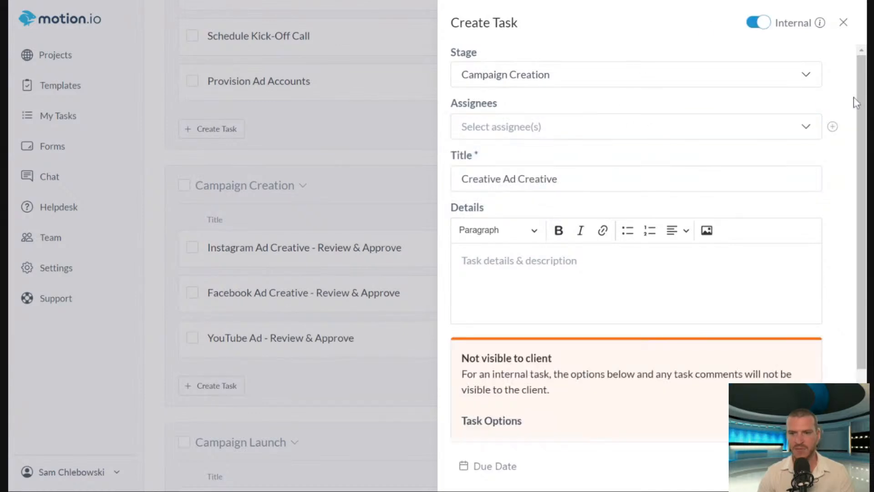
{"action": "left_click", "coordinate": [553, 132]}
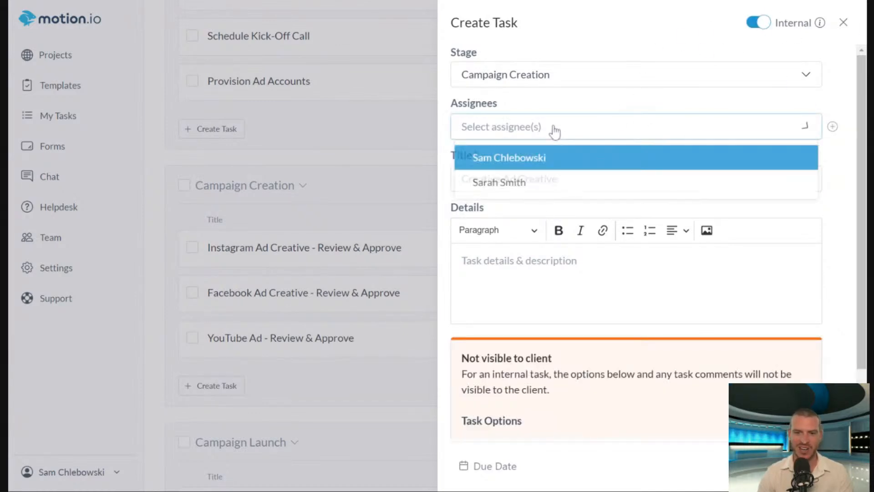
{"action": "left_click", "coordinate": [526, 183]}
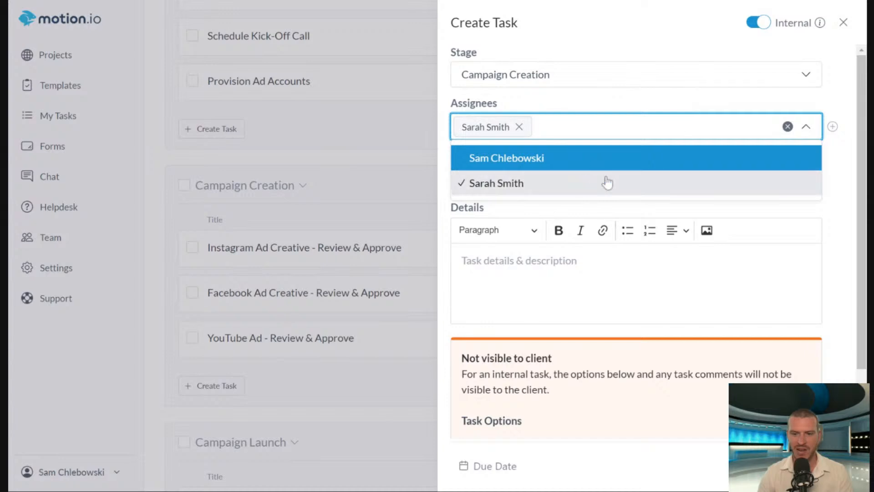
{"action": "left_click", "coordinate": [562, 161]}
{"action": "double_click", "coordinate": [631, 93]}
{"action": "scroll", "coordinate": [624, 357], "scroll_direction": "down", "scroll_amount": 2}
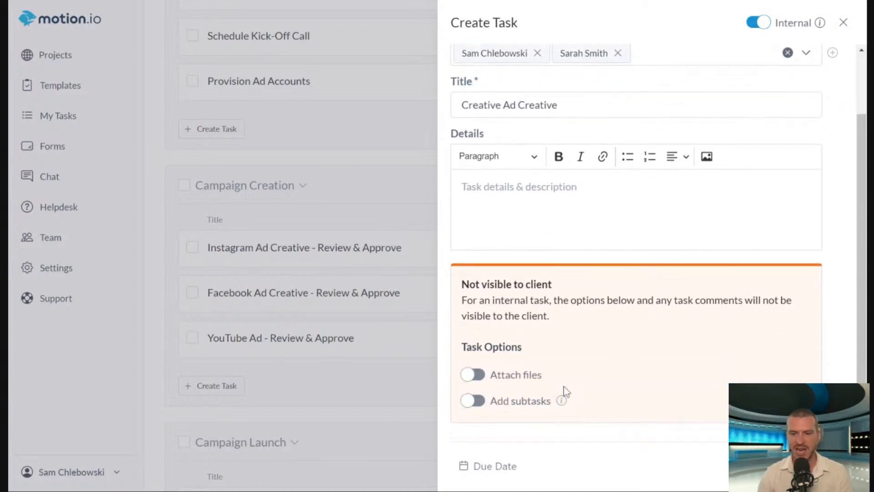
Correct the new internal task's title to "Create Ad Creative".
{"action": "scroll", "coordinate": [558, 381], "scroll_direction": "up", "scroll_amount": 2}
{"action": "scroll", "coordinate": [559, 382], "scroll_direction": "down", "scroll_amount": 2}
{"action": "left_click", "coordinate": [499, 105]}
{"action": "type", "text": "e"}
{"action": "key", "text": "End"}
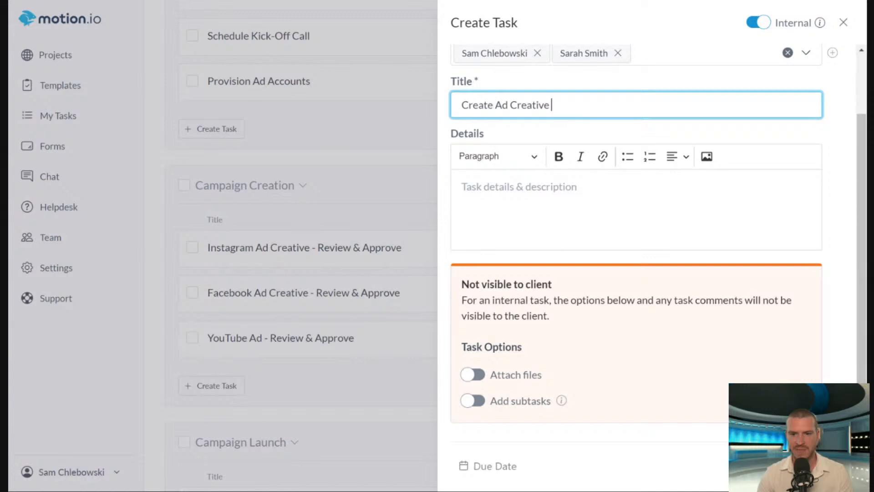
Enable subtasks on the task and add "Design IG/FB Ad Creative", assigned to the second listed team member.
{"action": "left_click", "coordinate": [472, 401]}
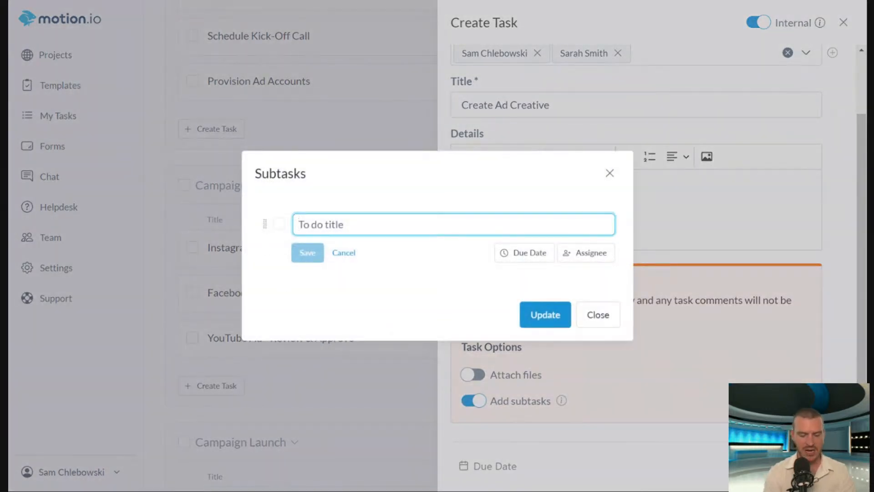
{"action": "type", "text": "Design I"}
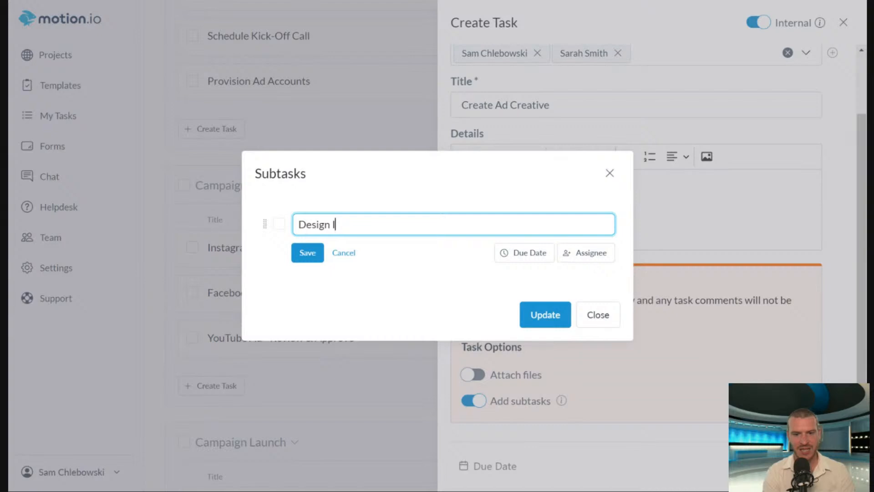
{"action": "type", "text": "G/FB Ad Creative"}
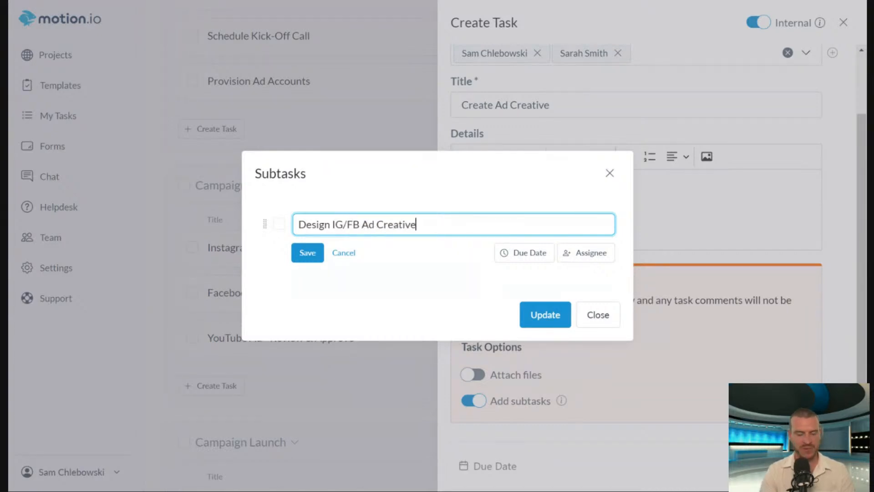
{"action": "left_click", "coordinate": [593, 254]}
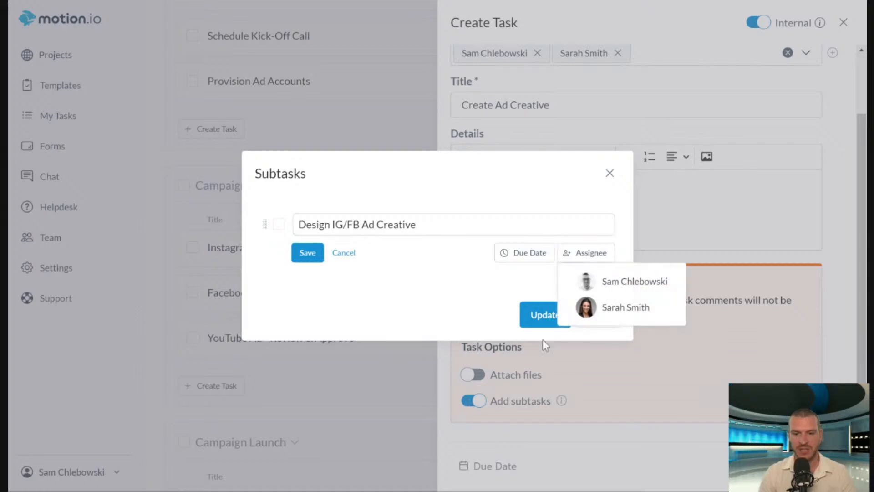
{"action": "left_click", "coordinate": [620, 306]}
{"action": "left_click", "coordinate": [307, 253]}
Add a second subtask "Design YouTube Ad Creative" assigned to the first listed team member, and update the subtasks.
{"action": "left_click", "coordinate": [292, 262]}
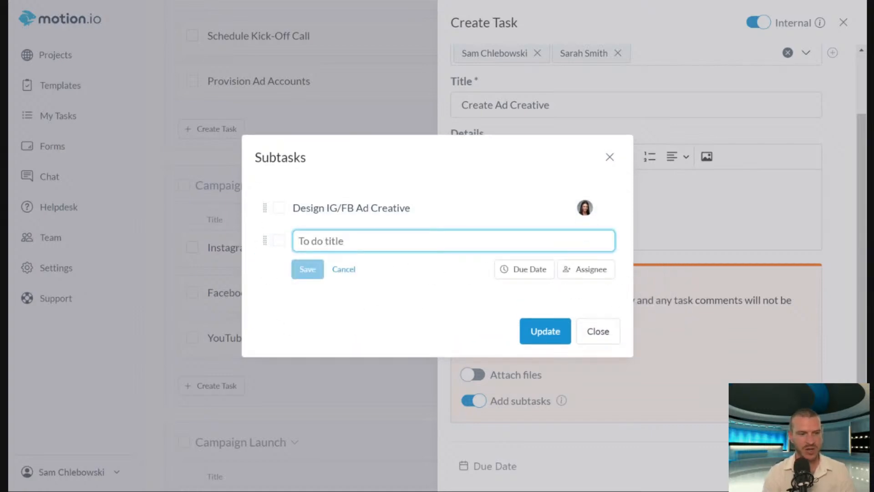
{"action": "type", "text": "Design YouTube Ad Creative"}
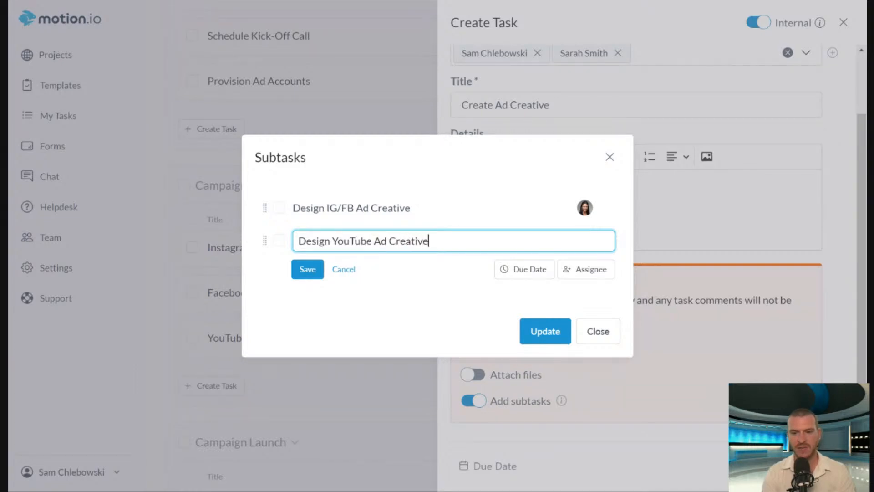
{"action": "left_click", "coordinate": [592, 269]}
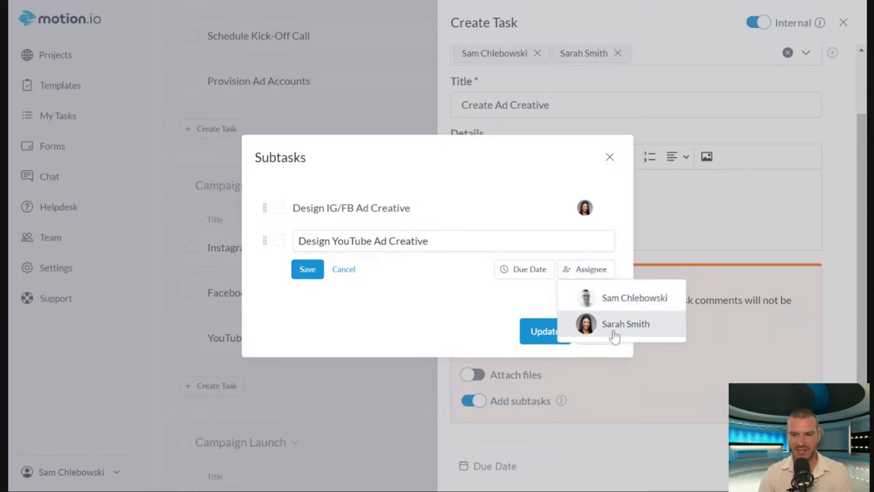
{"action": "left_click", "coordinate": [621, 304]}
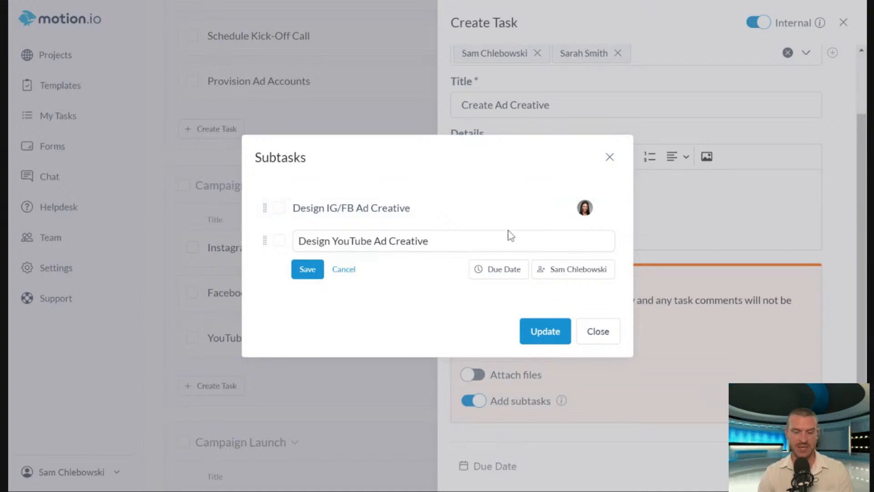
{"action": "left_click", "coordinate": [547, 332]}
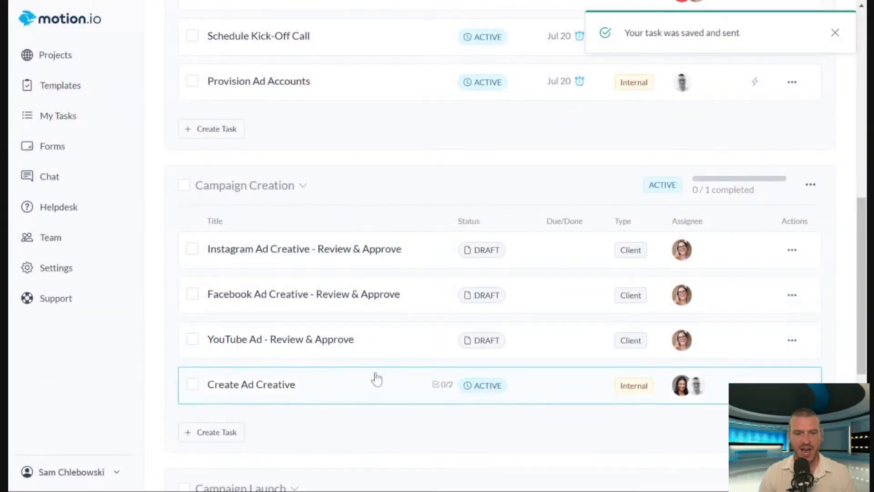
Edit the "Create Ad Creative" task to attach Image Ad Creative.png and Video Ad Creative .mp4, and save it.
{"action": "left_click", "coordinate": [792, 385]}
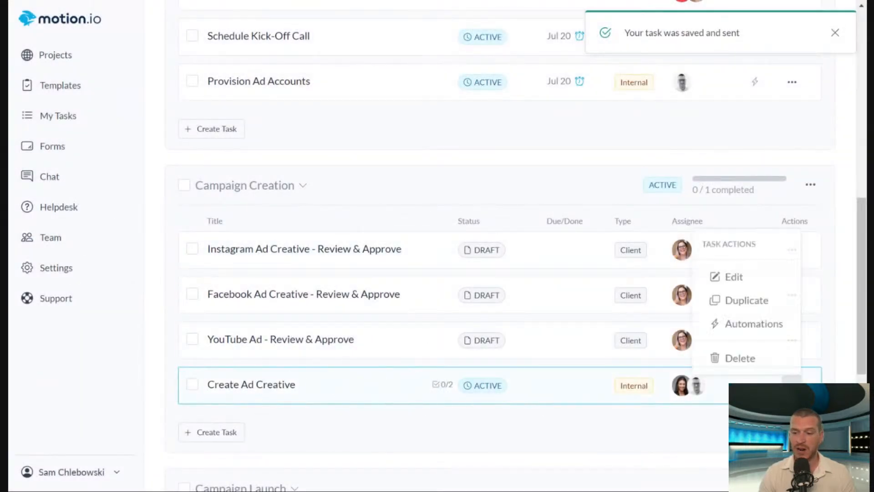
{"action": "left_click", "coordinate": [744, 276]}
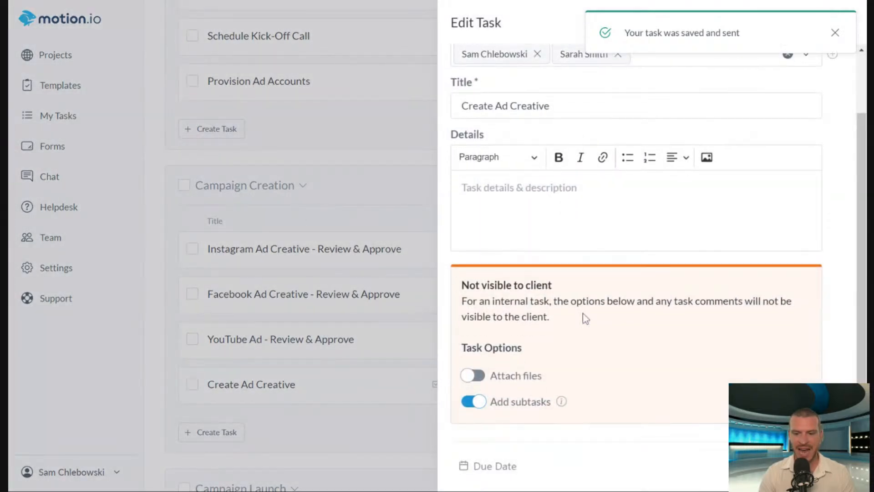
{"action": "left_click", "coordinate": [472, 374]}
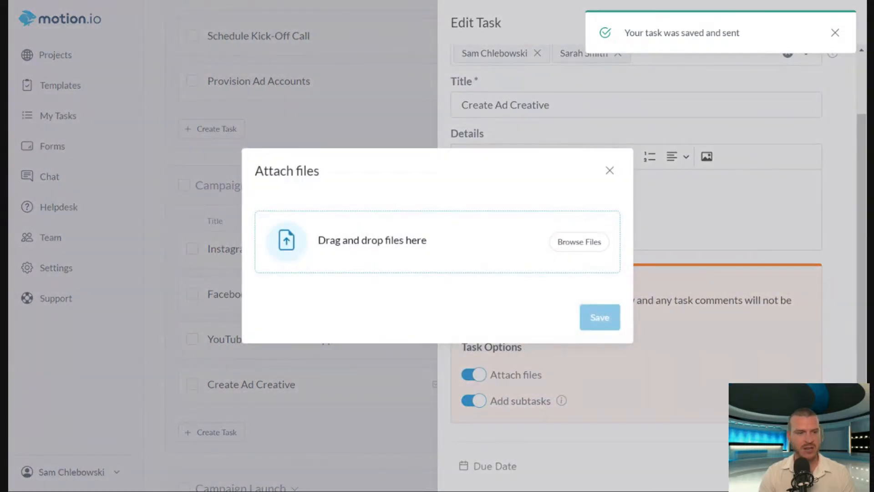
{"action": "left_click_drag", "start_coordinate": [151, 241], "coordinate": [364, 241]}
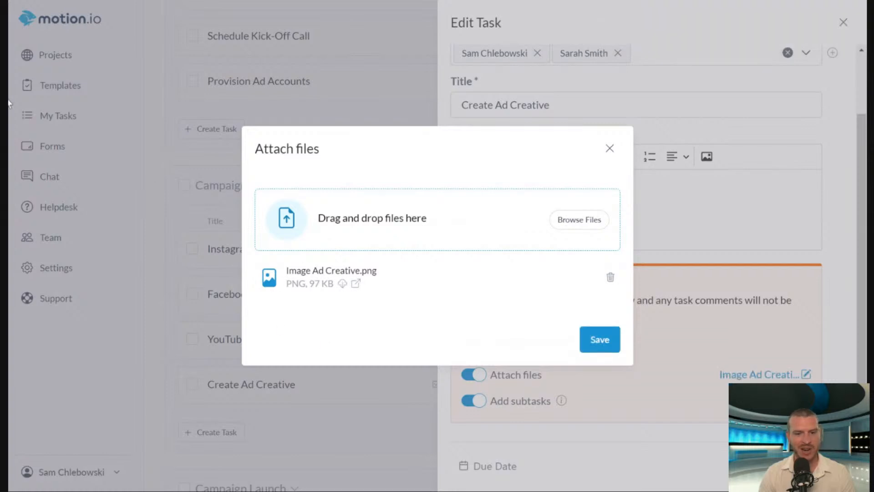
{"action": "left_click_drag", "start_coordinate": [10, 103], "coordinate": [373, 218]}
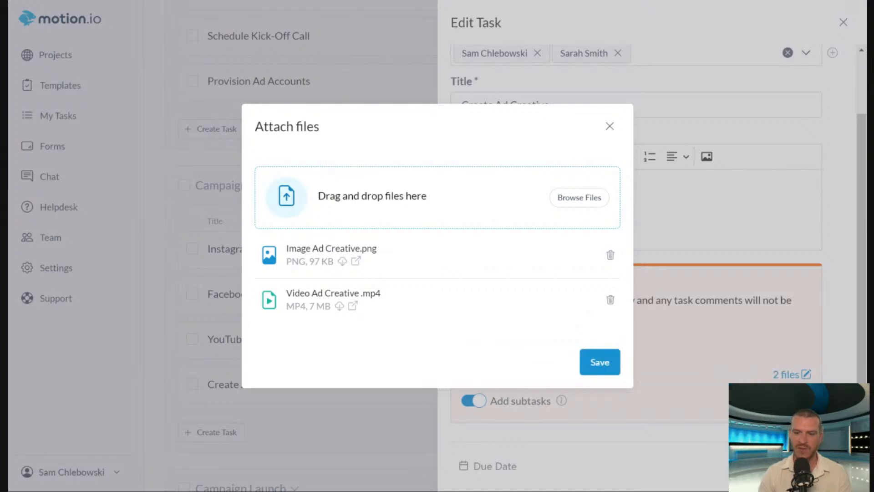
{"action": "left_click", "coordinate": [599, 362]}
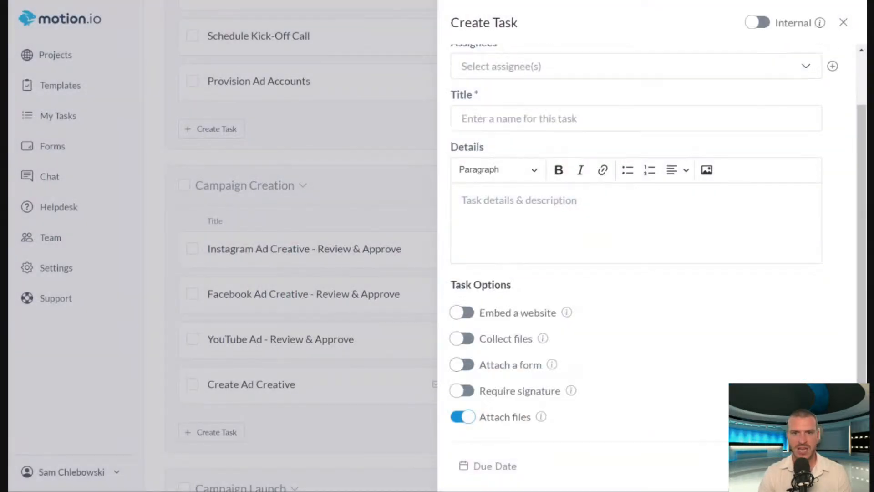
{"action": "left_click", "coordinate": [822, 466]}
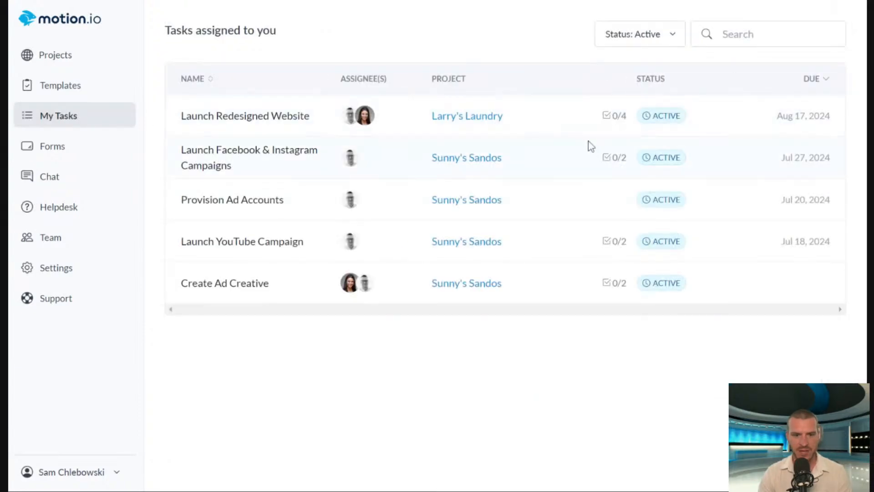
Open "Create Ad Creative" from My Tasks, check off both design subtasks, mark the task completed and close it.
{"action": "left_click", "coordinate": [242, 289]}
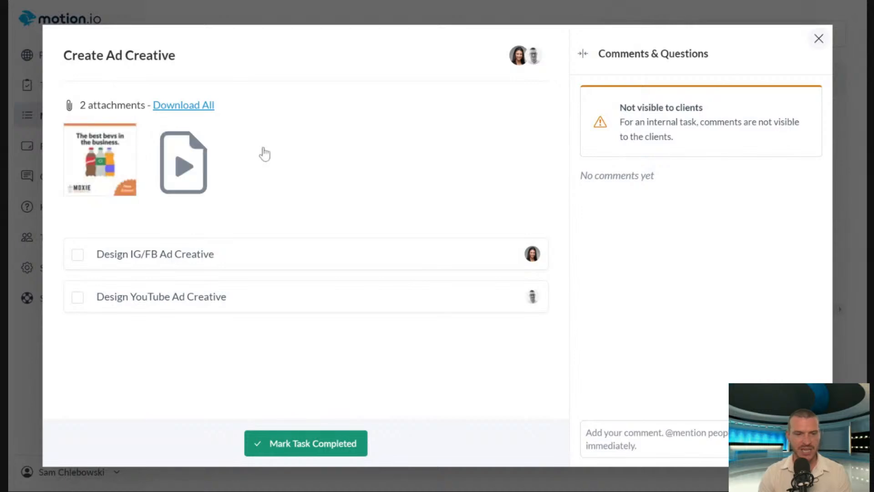
{"action": "left_click", "coordinate": [77, 256]}
{"action": "left_click", "coordinate": [76, 298]}
{"action": "left_click", "coordinate": [344, 454]}
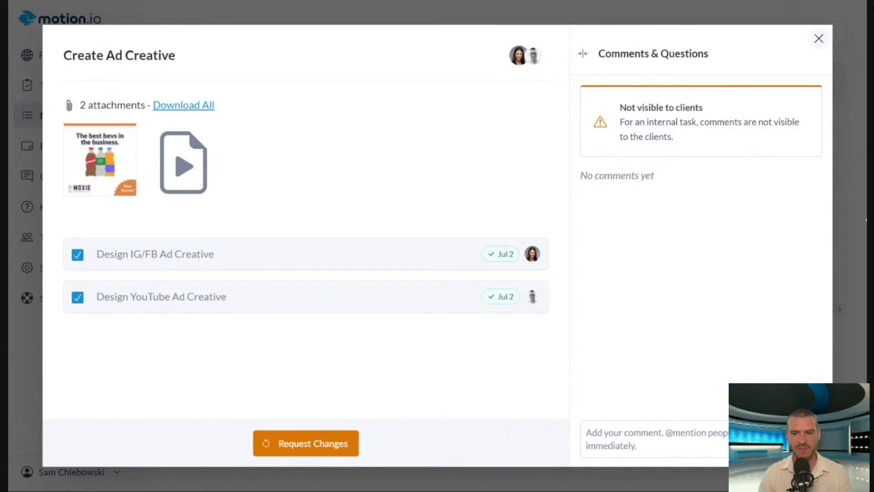
{"action": "left_click", "coordinate": [818, 39]}
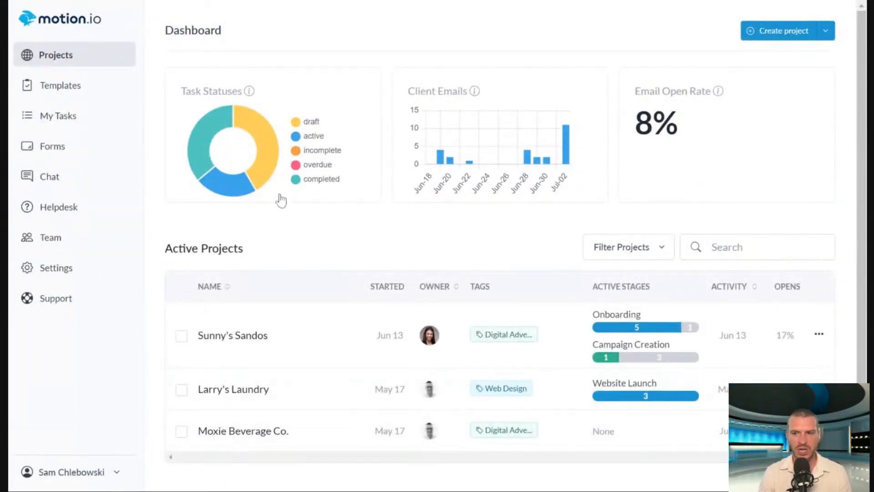
Create a new project named "Recurring Task Examples" without a template, keeping the default project owner.
{"action": "left_click", "coordinate": [756, 30]}
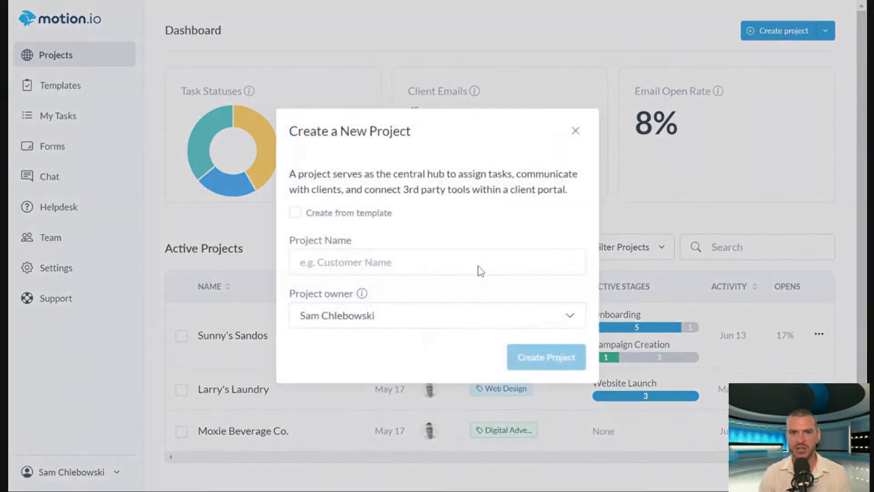
{"action": "left_click", "coordinate": [500, 219]}
{"action": "left_click", "coordinate": [469, 261]}
{"action": "left_click", "coordinate": [521, 215]}
{"action": "left_click", "coordinate": [496, 262]}
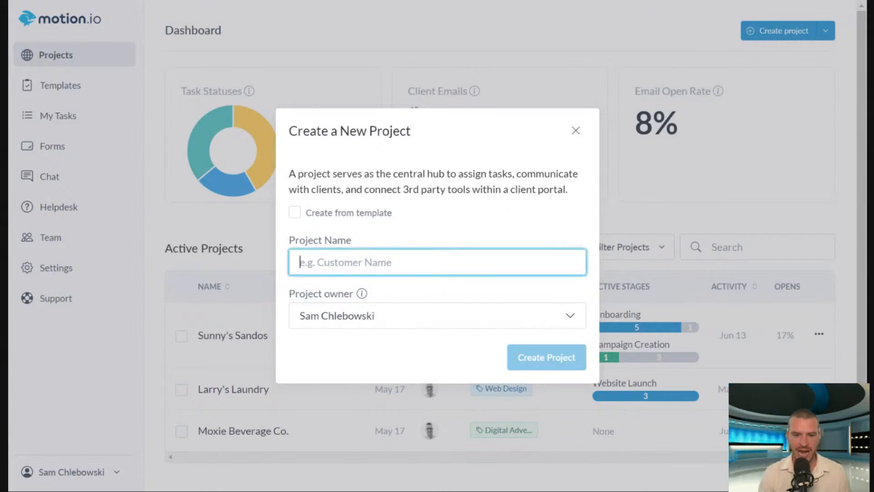
{"action": "type", "text": "Rec"}
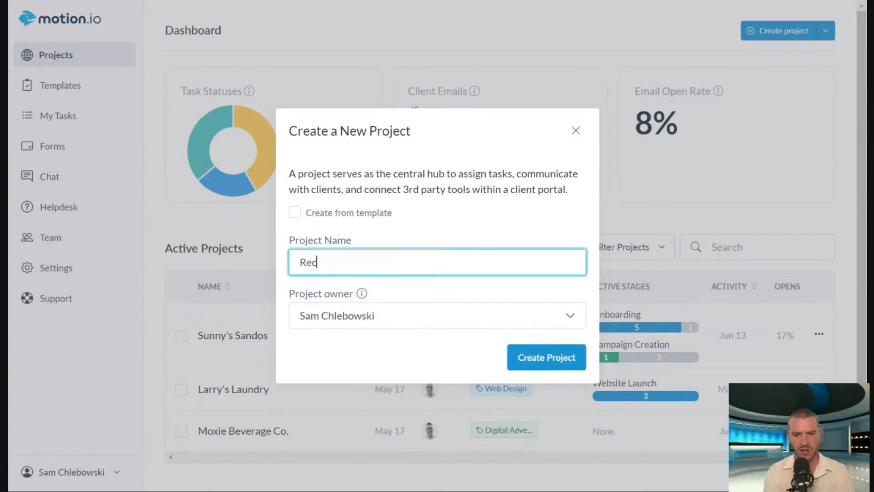
{"action": "type", "text": "urring Task Examples"}
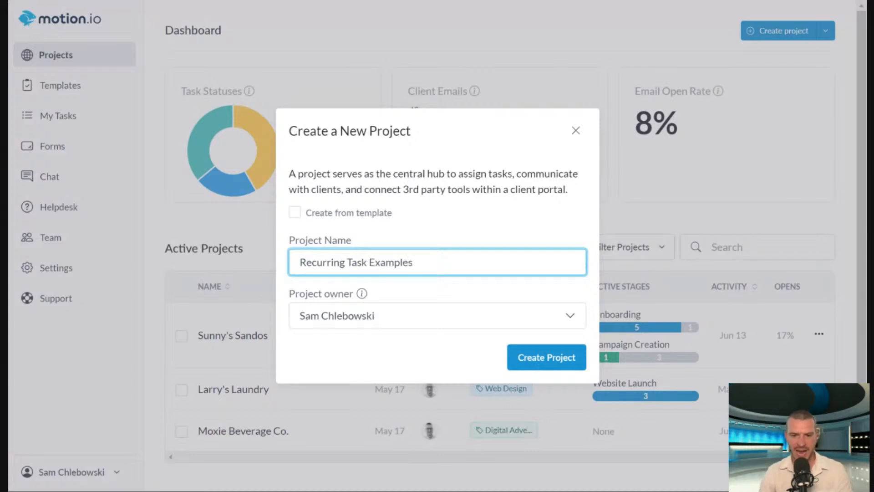
{"action": "left_click", "coordinate": [531, 364]}
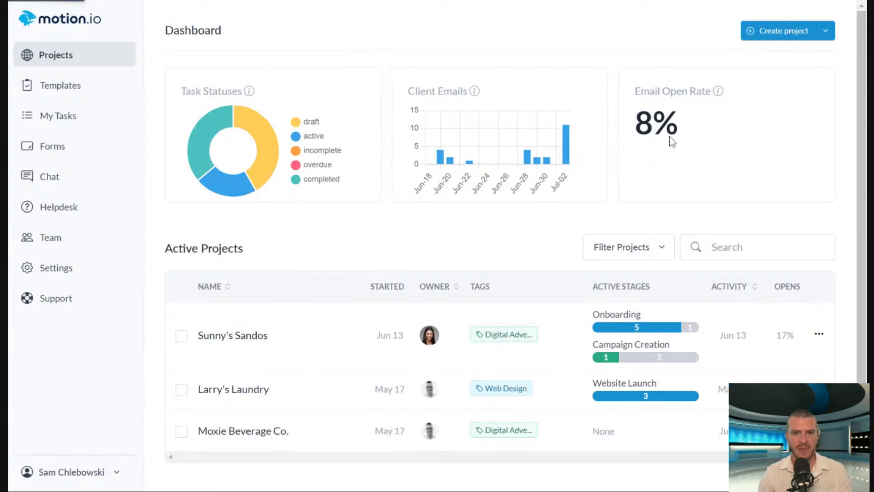
Add a stage named "Recurring Tasks" to the new project and save it.
{"action": "scroll", "coordinate": [552, 111], "scroll_direction": "down", "scroll_amount": 1}
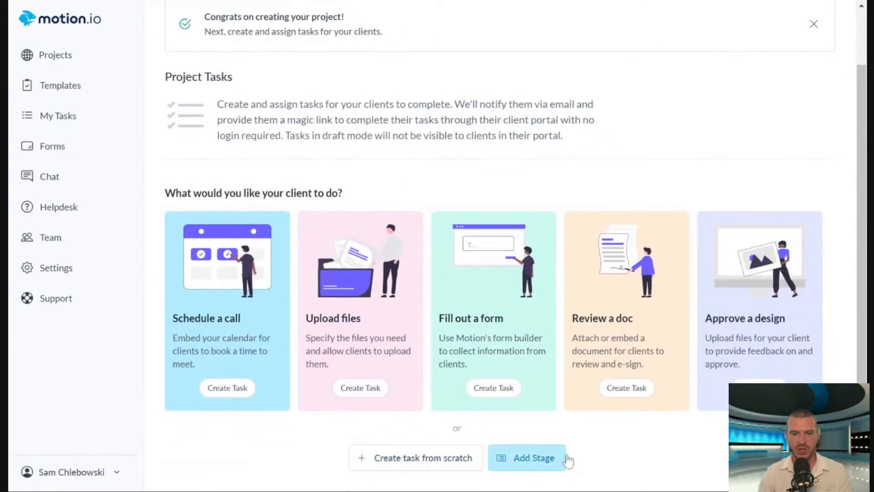
{"action": "left_click", "coordinate": [539, 459]}
{"action": "type", "text": "O"}
{"action": "key", "text": "BackSpace"}
{"action": "type", "text": "Recurring Tasks"}
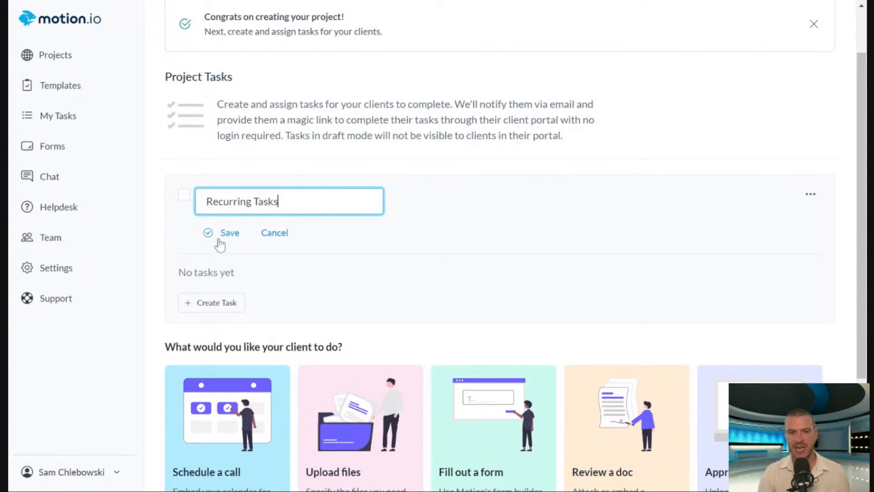
{"action": "left_click", "coordinate": [219, 241]}
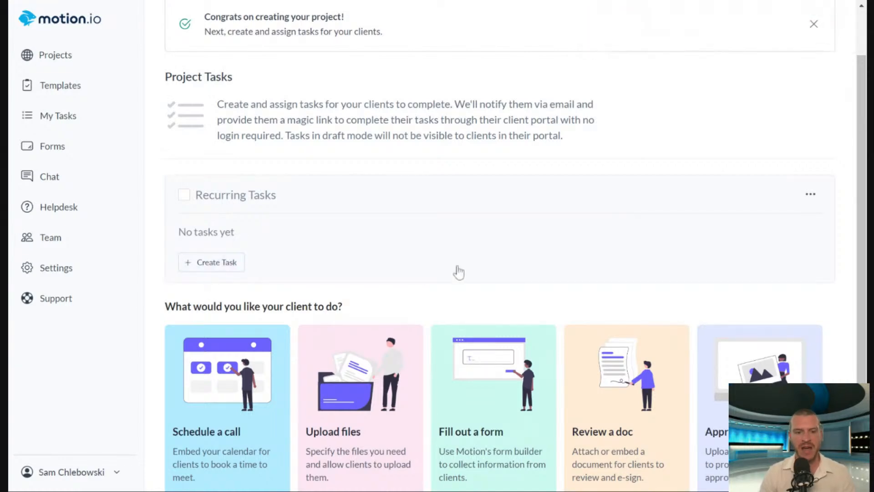
Start a new task in the Recurring Tasks stage titled "Submit Monthly Report", without adding a client.
{"action": "left_click", "coordinate": [214, 266]}
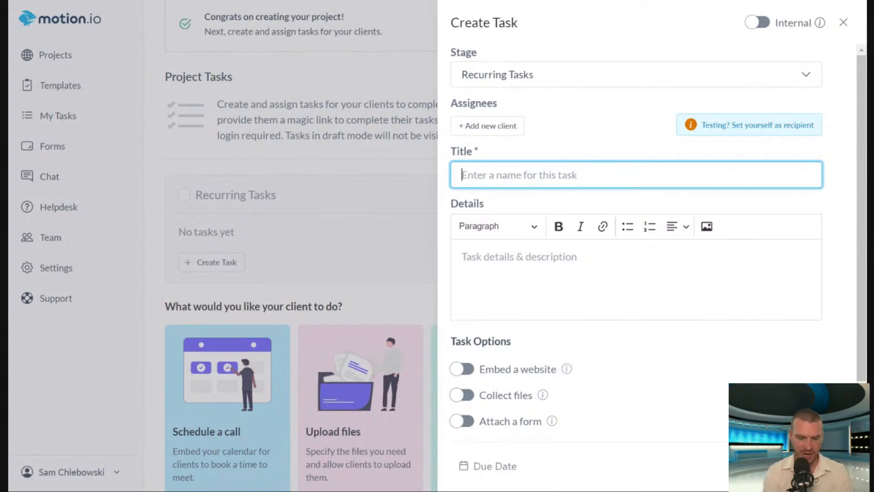
{"action": "type", "text": "Review Monthly Report"}
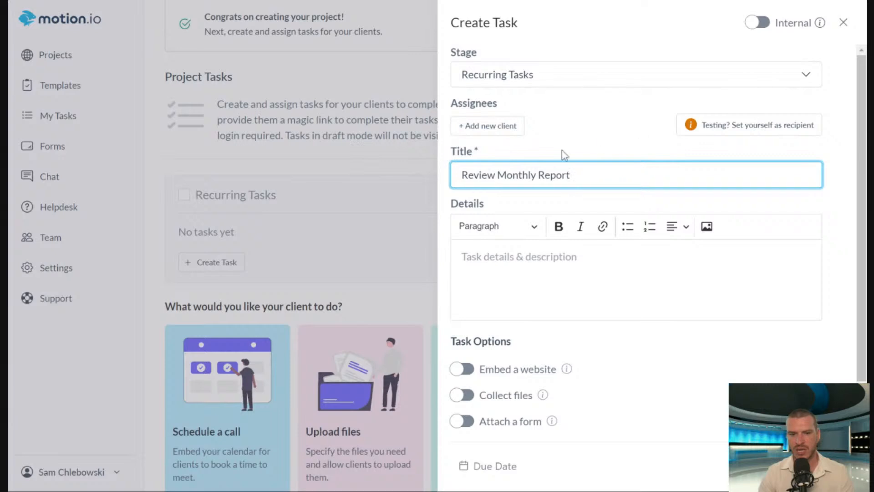
{"action": "double_click", "coordinate": [475, 175]}
{"action": "type", "text": "Submit"}
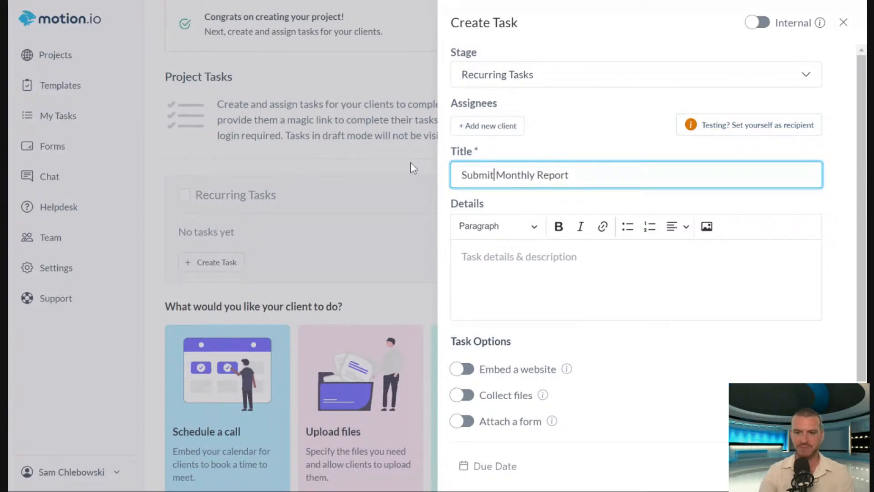
{"action": "left_click", "coordinate": [487, 127]}
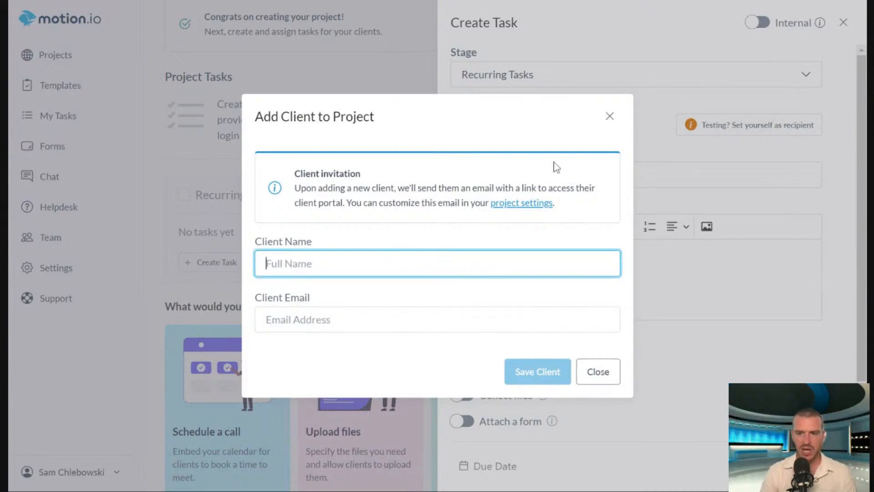
{"action": "left_click", "coordinate": [610, 116]}
Attach the existing "Refer a Friend" form to the Submit Monthly Report task and save the task as a draft.
{"action": "scroll", "coordinate": [709, 289], "scroll_direction": "down", "scroll_amount": 2}
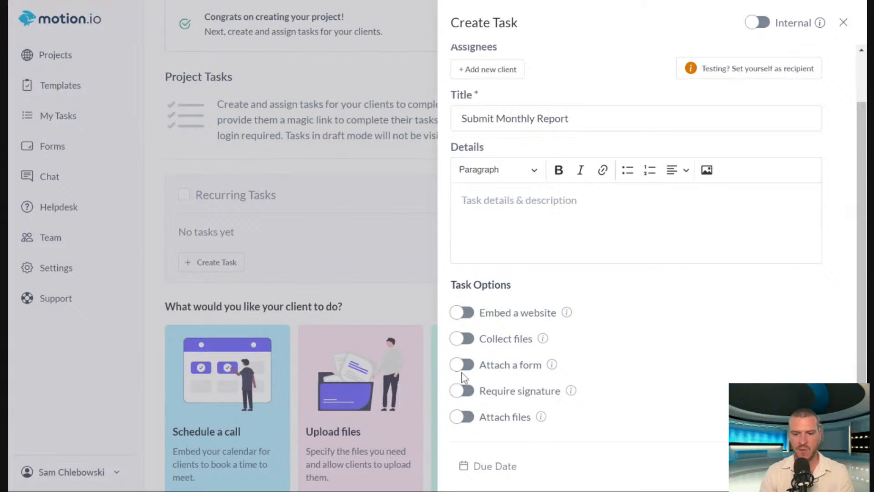
{"action": "left_click", "coordinate": [490, 368]}
{"action": "left_click", "coordinate": [353, 227]}
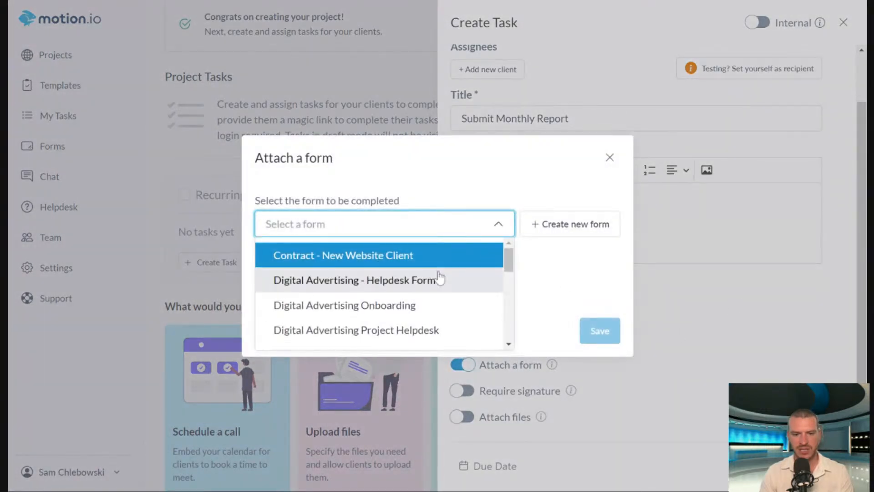
{"action": "scroll", "coordinate": [453, 292], "scroll_direction": "down", "scroll_amount": 5}
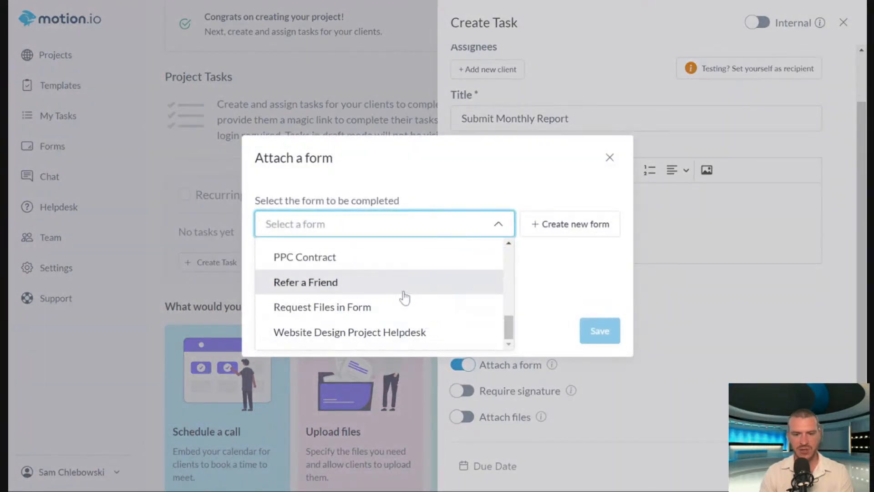
{"action": "left_click", "coordinate": [414, 288]}
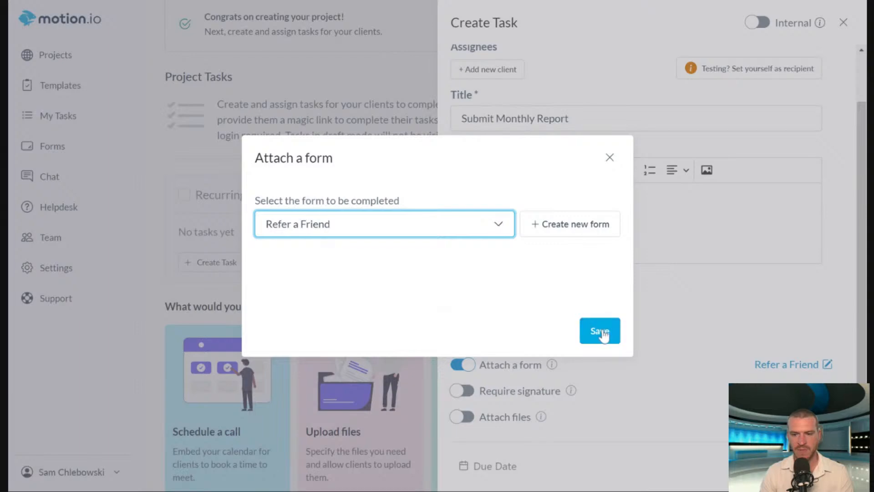
{"action": "left_click", "coordinate": [603, 332]}
{"action": "left_click", "coordinate": [599, 261]}
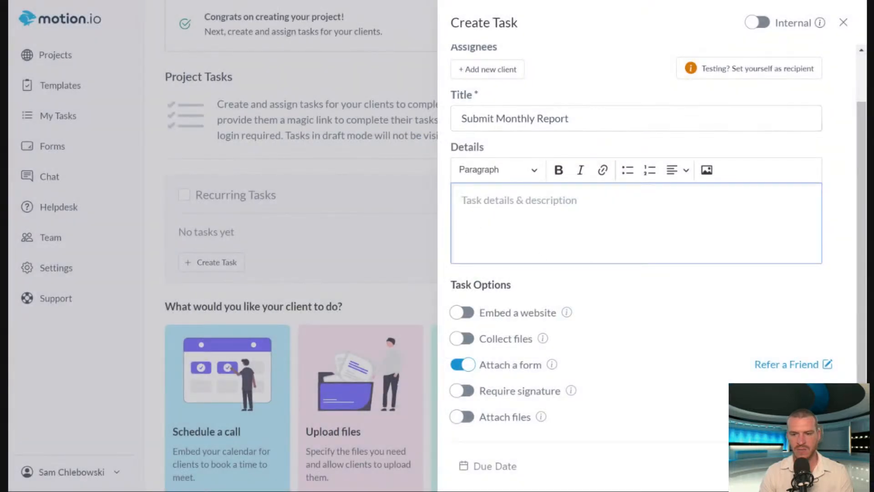
{"action": "left_click", "coordinate": [172, 286]}
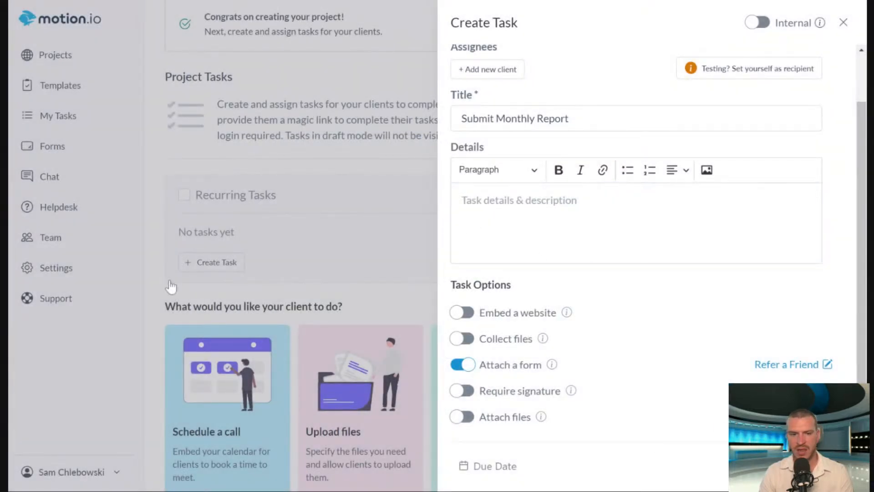
{"action": "left_click", "coordinate": [341, 240]}
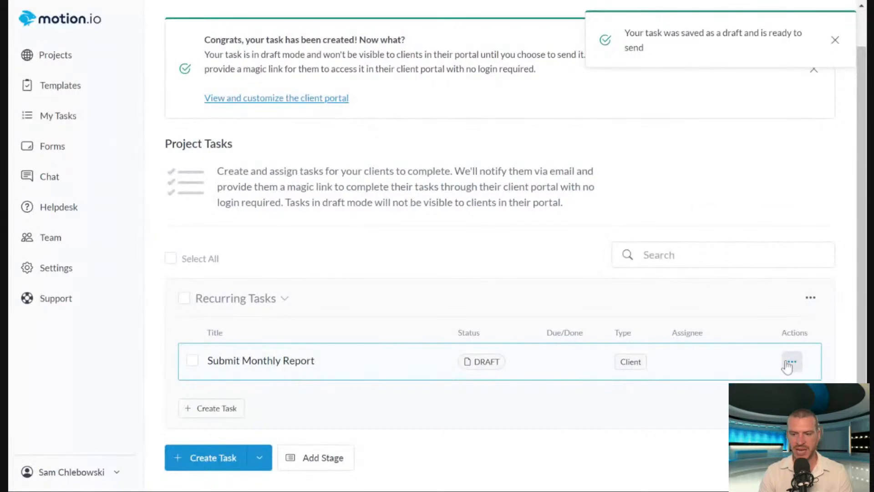
Rename the Submit Monthly Report task to "Submit Monthly Report 1" and save it.
{"action": "left_click", "coordinate": [790, 363]}
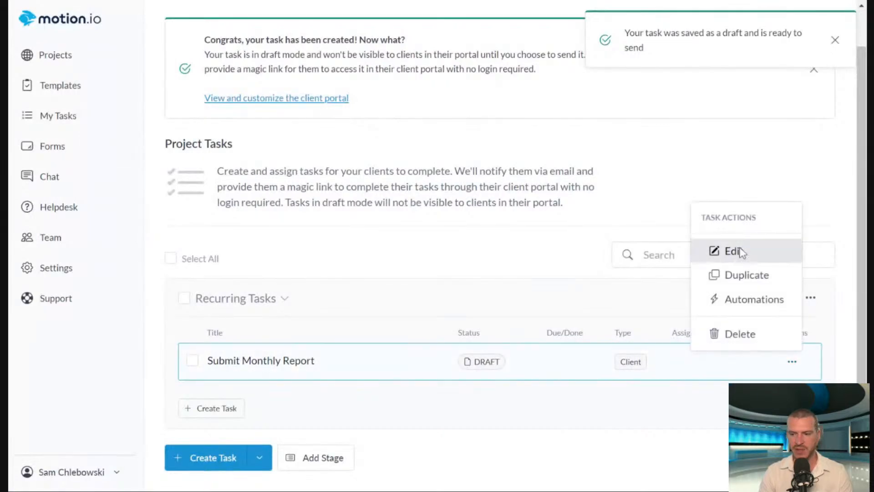
{"action": "left_click", "coordinate": [792, 363]}
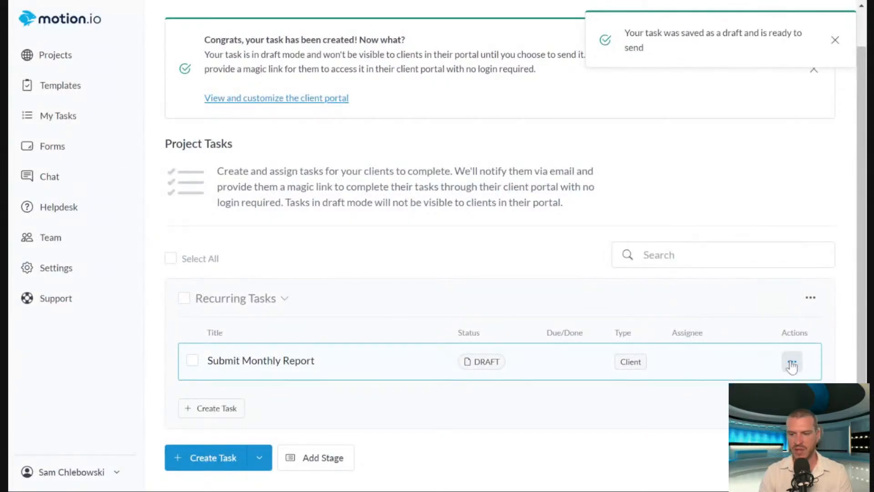
{"action": "left_click", "coordinate": [793, 362]}
{"action": "left_click", "coordinate": [734, 250]}
{"action": "type", "text": "1"}
{"action": "key", "text": "Return"}
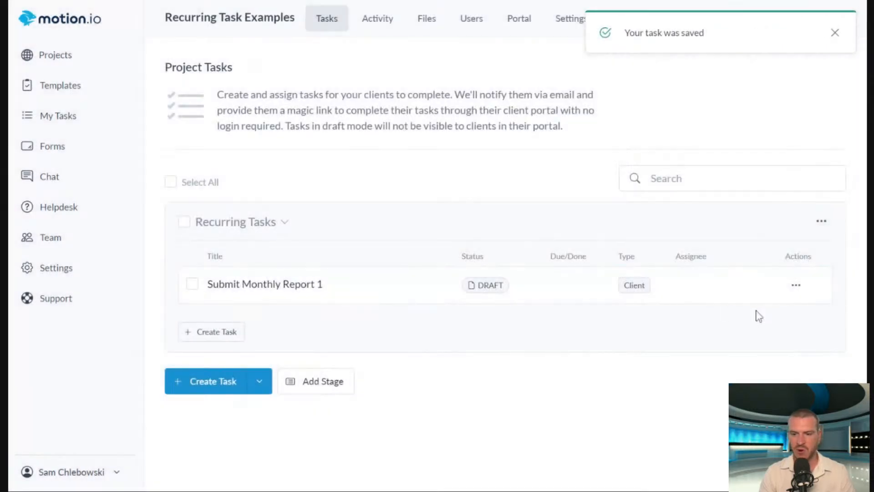
Duplicate the "Submit Monthly Report 1" task within the Recurring Tasks stage and close the task preview.
{"action": "left_click", "coordinate": [795, 286]}
{"action": "left_click", "coordinate": [332, 420]}
{"action": "left_click", "coordinate": [836, 36]}
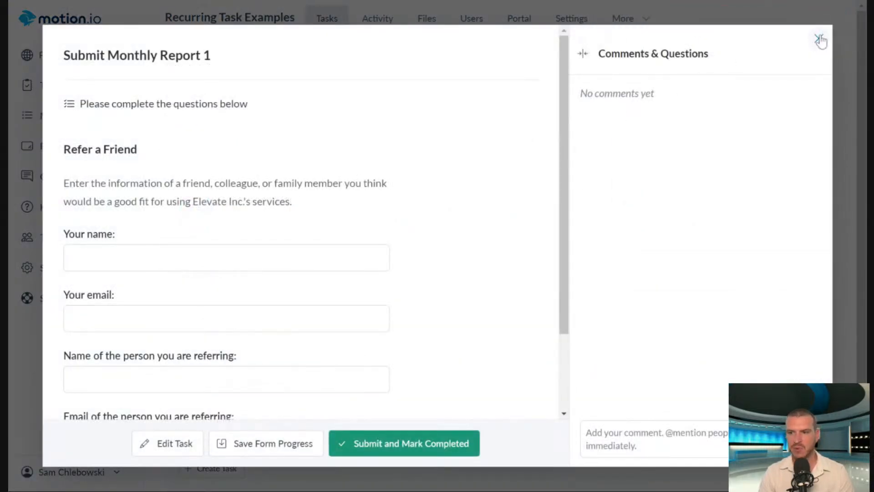
{"action": "left_click", "coordinate": [821, 38]}
Rename the duplicated task to "Submit Monthly Report 2" and save it.
{"action": "left_click", "coordinate": [792, 420]}
{"action": "left_click", "coordinate": [734, 311]}
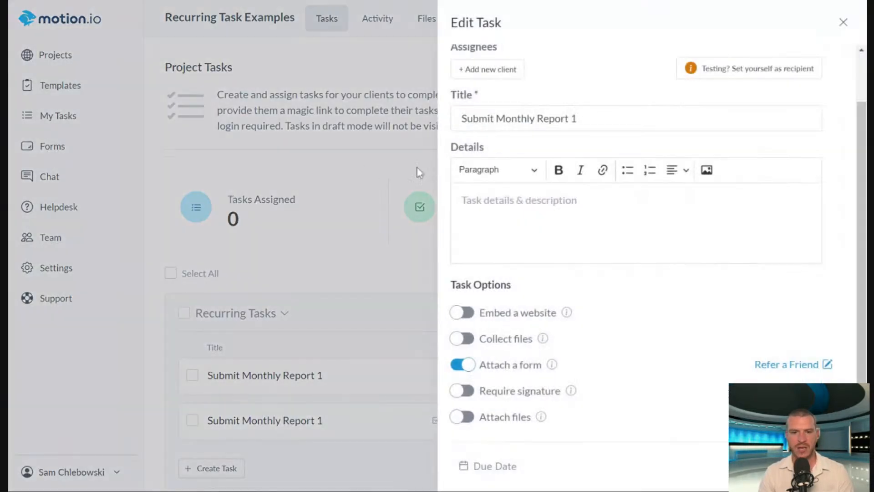
{"action": "key", "text": "BackSpace"}
{"action": "type", "text": "2"}
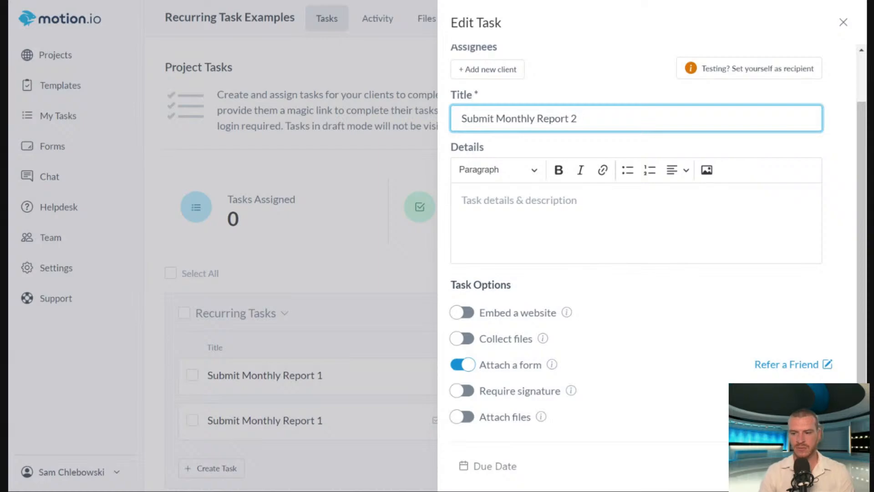
{"action": "left_click", "coordinate": [137, 347]}
Add an automation to "Submit Monthly Report 2" that activates it when the task "Submit Monthly Report 1" is completed.
{"action": "scroll", "coordinate": [535, 315], "scroll_direction": "down", "scroll_amount": 2}
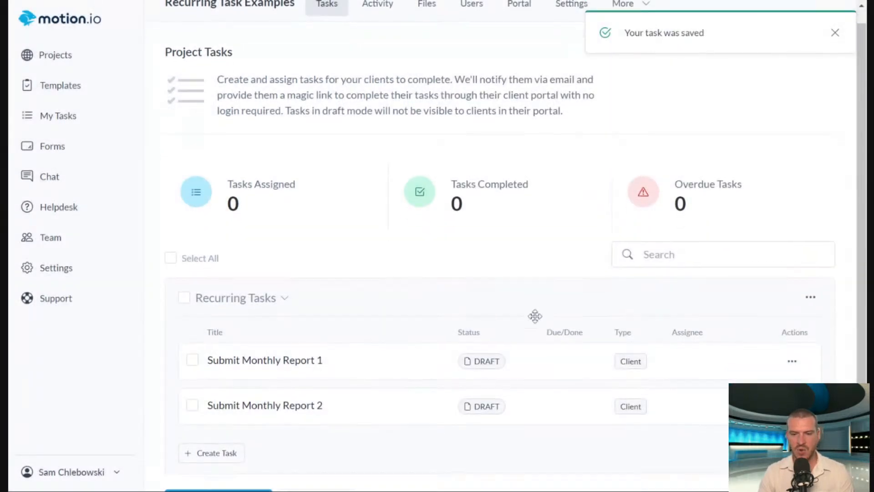
{"action": "left_click", "coordinate": [792, 362]}
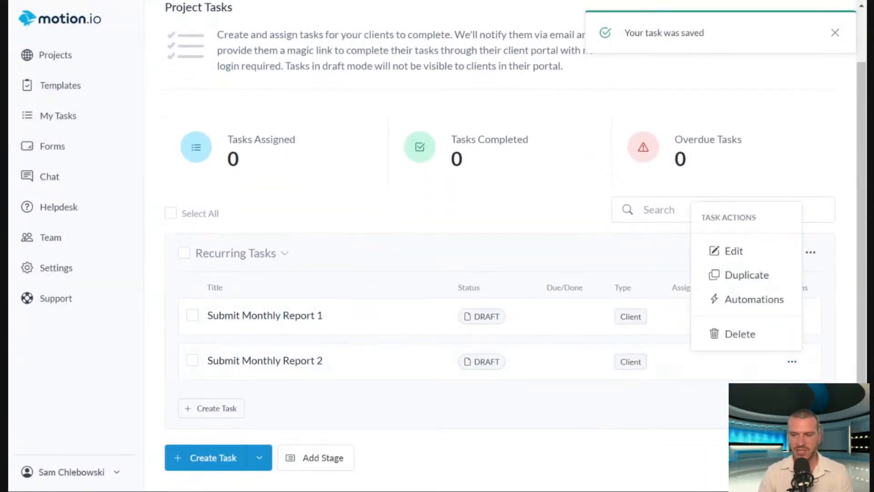
{"action": "left_click", "coordinate": [733, 302]}
{"action": "left_click", "coordinate": [278, 266]}
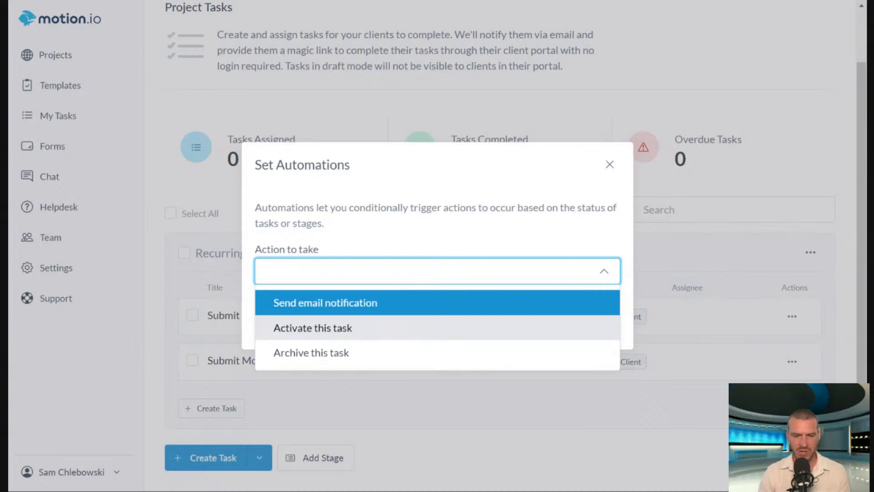
{"action": "left_click", "coordinate": [363, 329]}
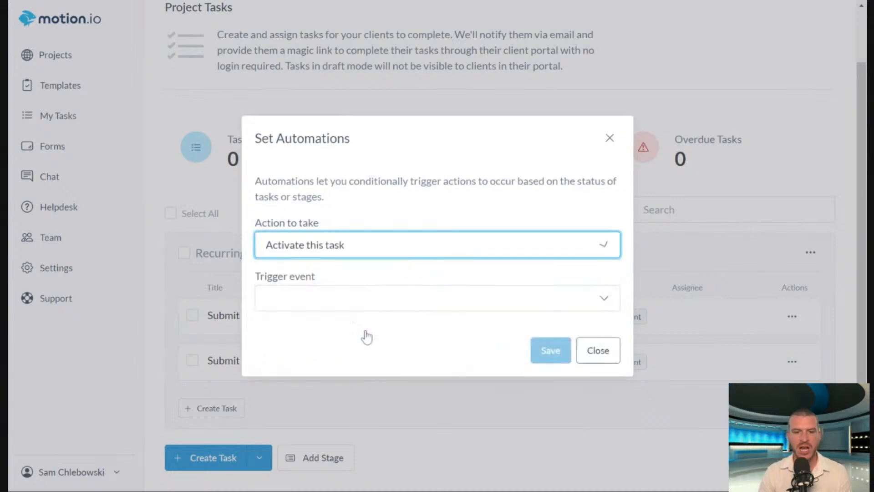
{"action": "left_click", "coordinate": [355, 297]}
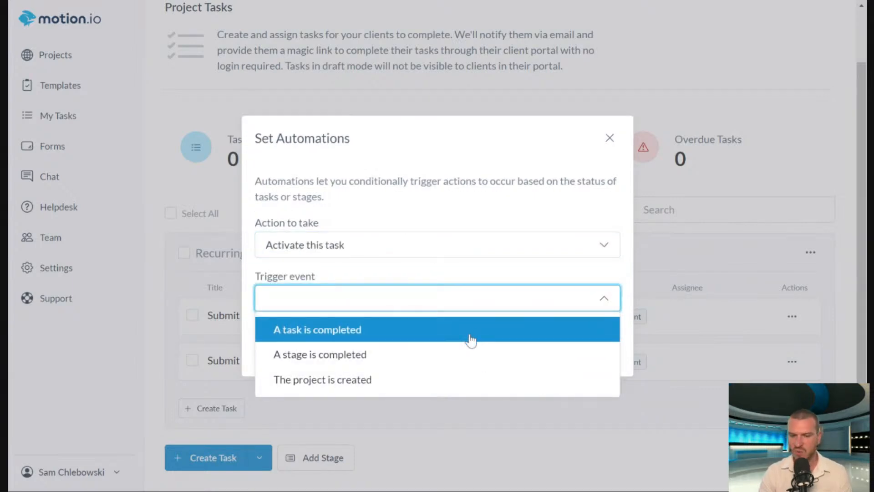
{"action": "left_click", "coordinate": [391, 339]}
{"action": "left_click", "coordinate": [322, 319]}
{"action": "left_click", "coordinate": [367, 381]}
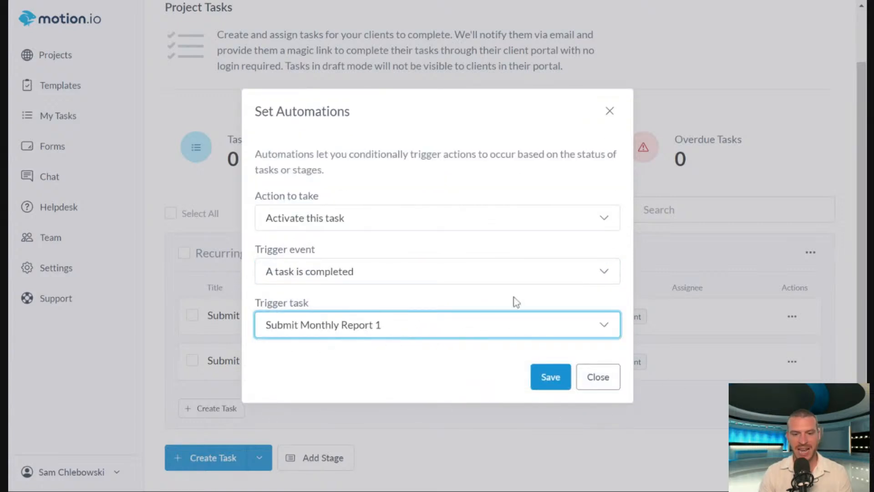
{"action": "left_click", "coordinate": [546, 377]}
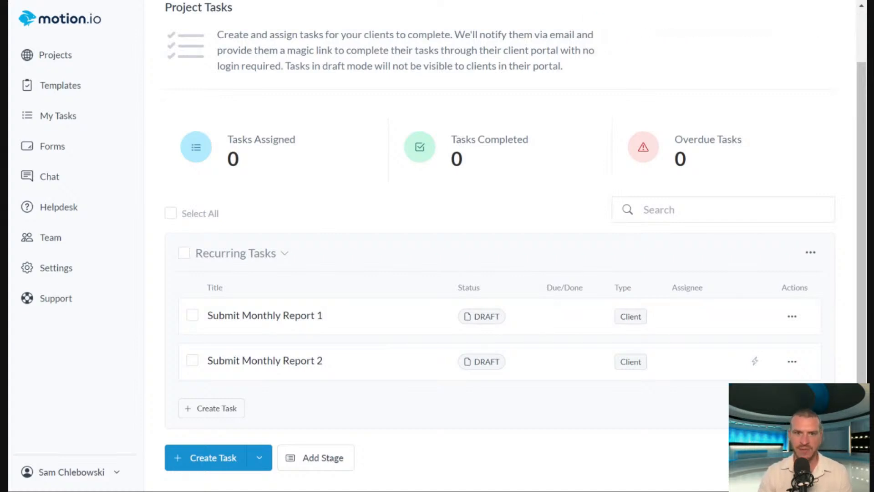
Open the "Website Design Project" template for editing from your own project templates.
{"action": "scroll", "coordinate": [456, 203], "scroll_direction": "up", "scroll_amount": 2}
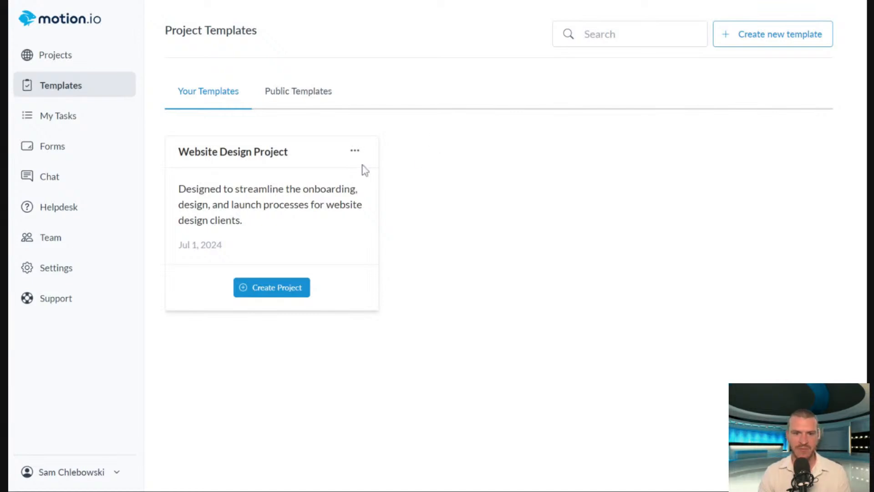
{"action": "left_click", "coordinate": [354, 151]}
{"action": "left_click", "coordinate": [386, 211]}
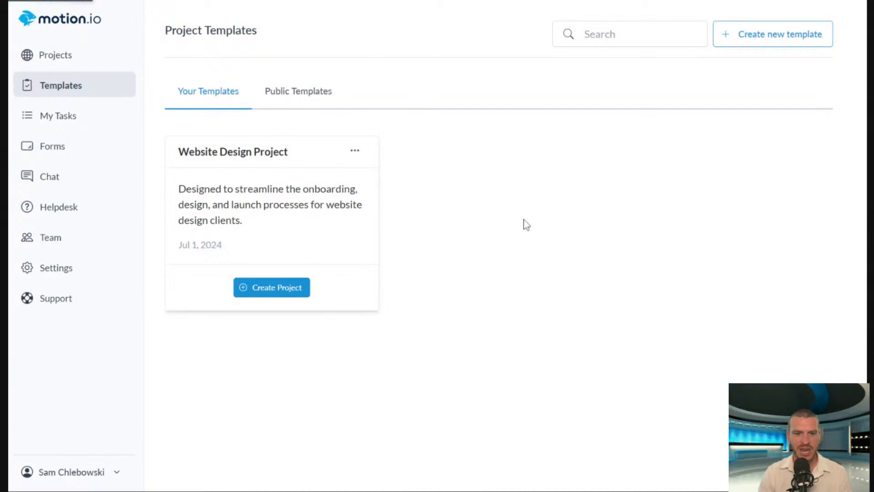
Start a new task in the template's Onboarding Stage and make it an internal task.
{"action": "scroll", "coordinate": [574, 191], "scroll_direction": "down", "scroll_amount": 3}
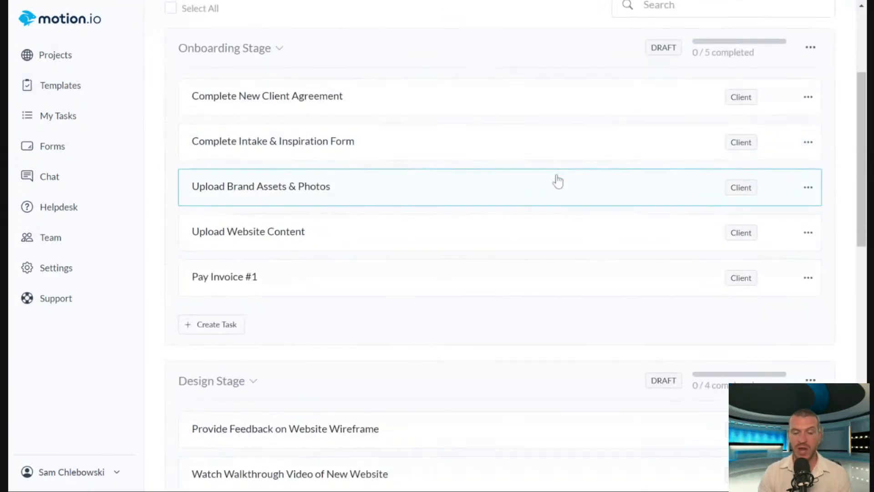
{"action": "left_click", "coordinate": [225, 327]}
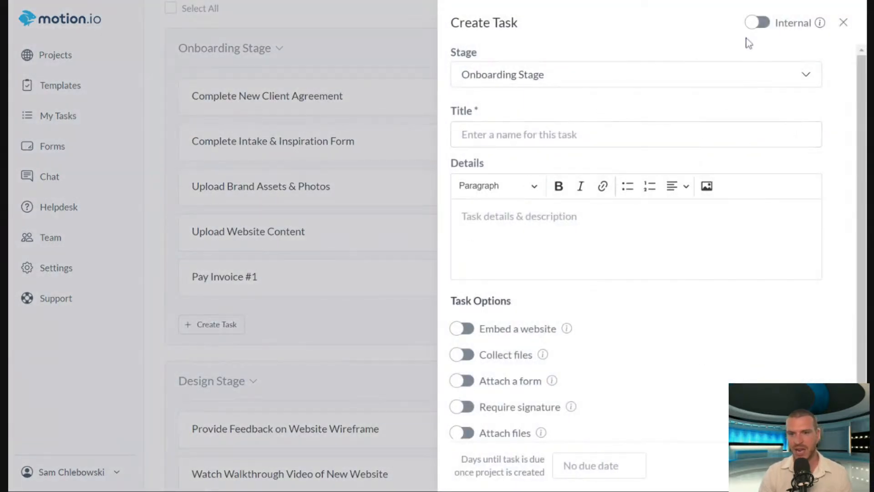
{"action": "left_click", "coordinate": [756, 23]}
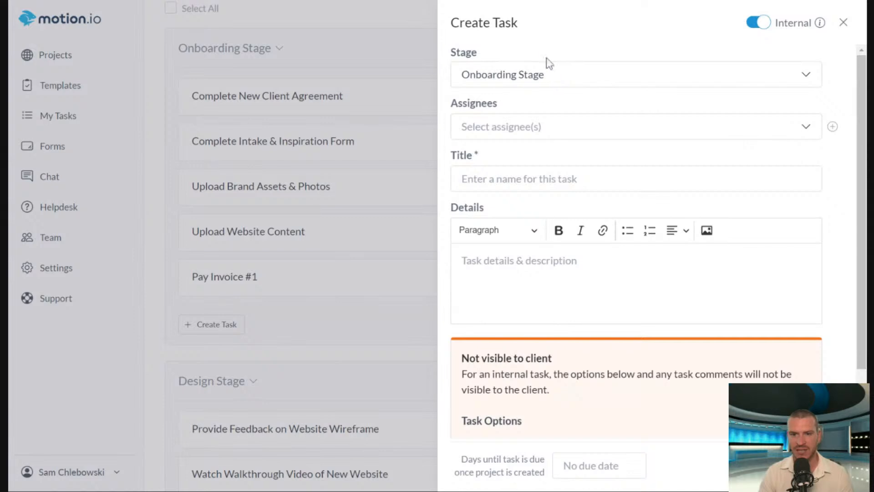
{"action": "left_click", "coordinate": [673, 178]}
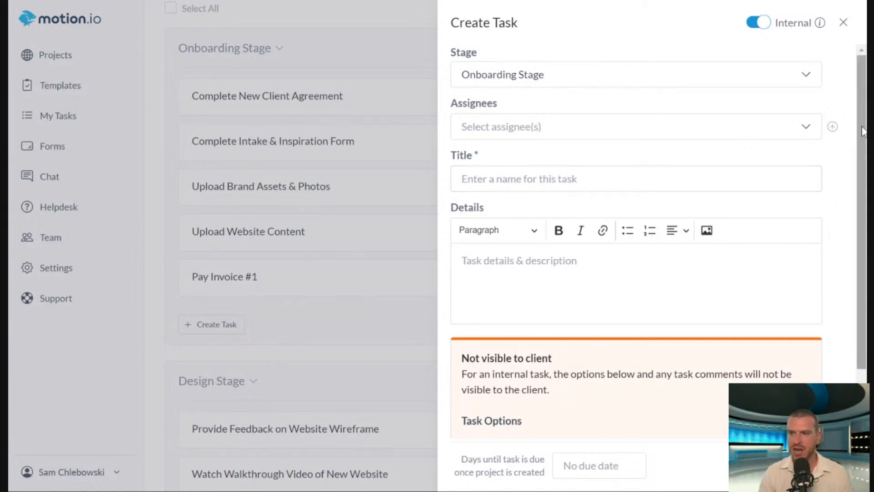
{"action": "scroll", "coordinate": [862, 132], "scroll_direction": "down", "scroll_amount": 2}
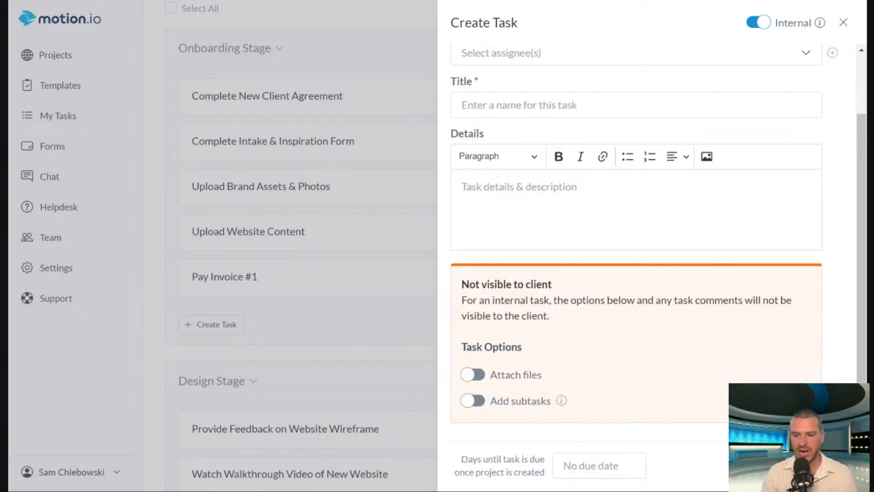
{"action": "scroll", "coordinate": [637, 373], "scroll_direction": "up", "scroll_amount": 2}
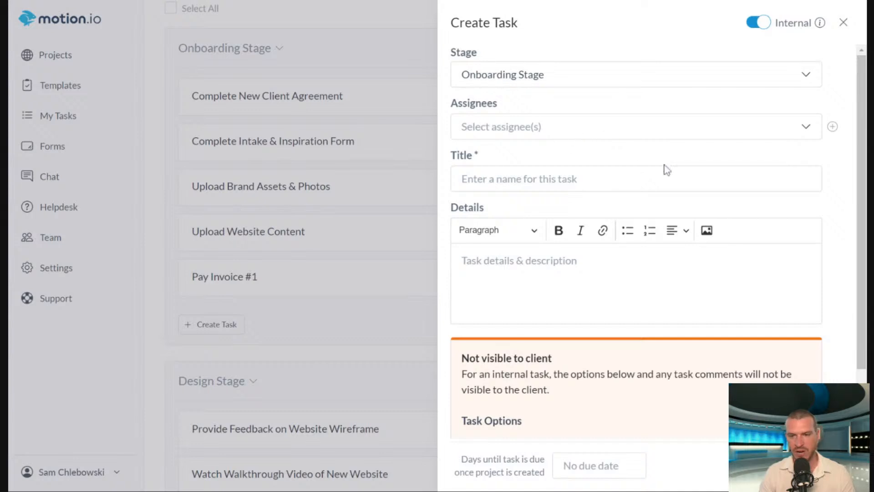
Assign the new internal task to yourself and title it "Design First Draft".
{"action": "left_click", "coordinate": [569, 127]}
{"action": "left_click", "coordinate": [531, 157]}
{"action": "left_click", "coordinate": [558, 182]}
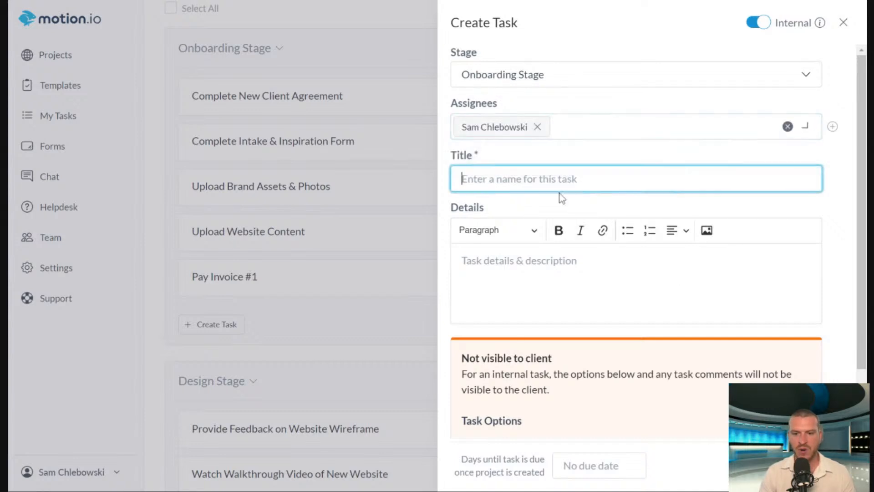
{"action": "left_click", "coordinate": [639, 155]}
{"action": "left_click", "coordinate": [596, 178]}
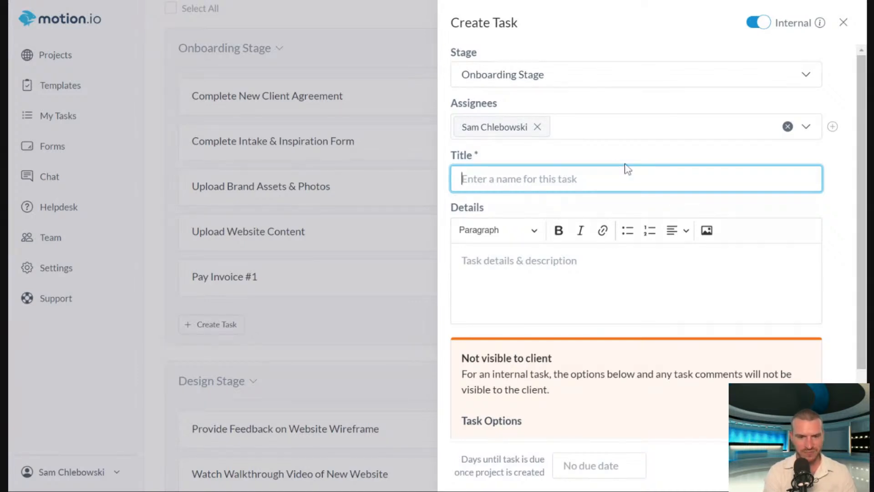
{"action": "type", "text": "dES"}
{"action": "key", "text": "BackSpace"}
{"action": "key", "text": "BackSpace"}
{"action": "key", "text": "BackSpace"}
{"action": "type", "text": "Design "}
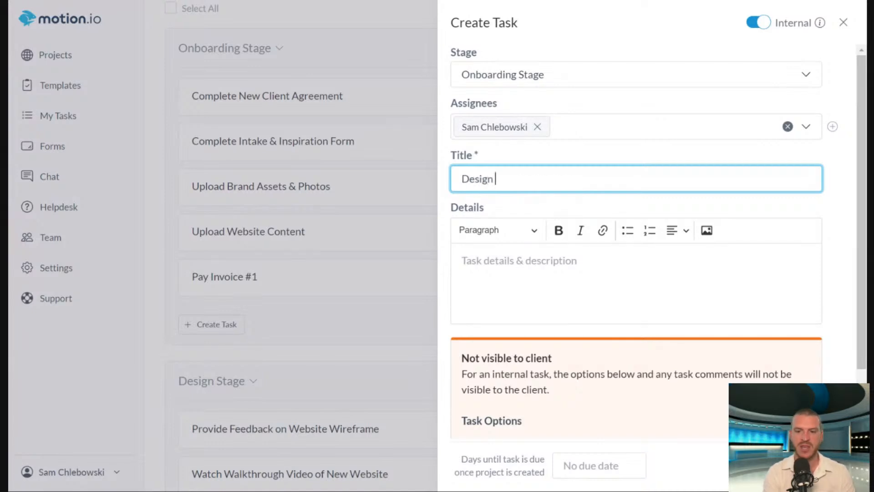
{"action": "type", "text": "First Draft"}
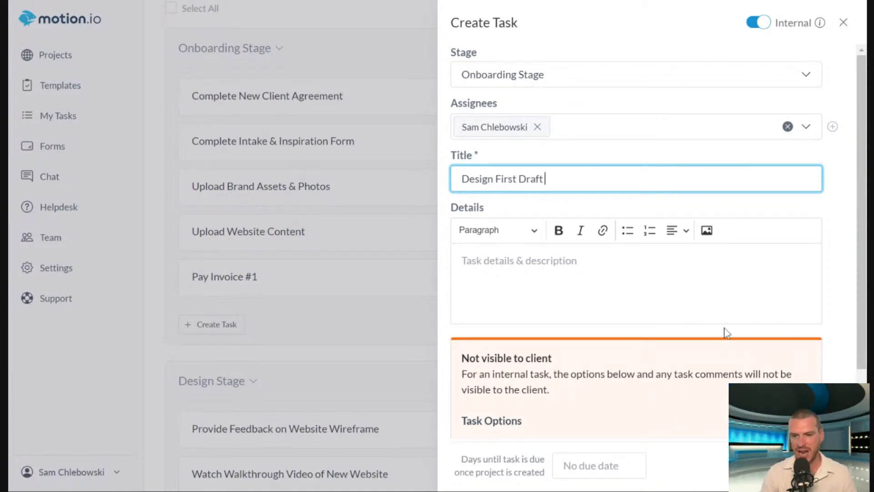
{"action": "scroll", "coordinate": [727, 334], "scroll_direction": "down", "scroll_amount": 2}
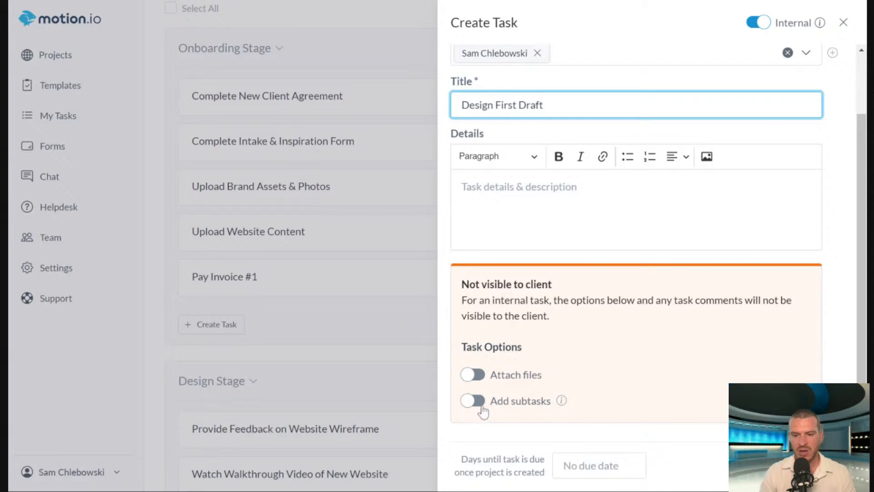
{"action": "scroll", "coordinate": [737, 355], "scroll_direction": "up", "scroll_amount": 1}
{"action": "scroll", "coordinate": [781, 189], "scroll_direction": "up", "scroll_amount": 2}
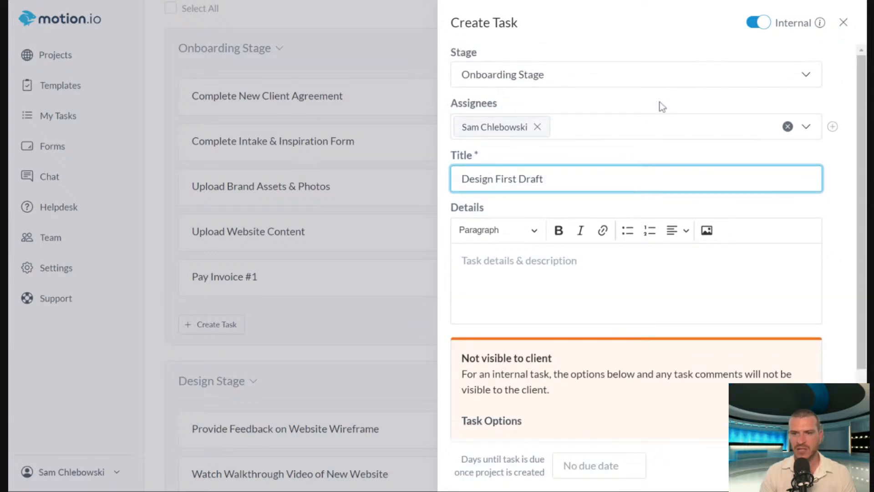
{"action": "scroll", "coordinate": [489, 347], "scroll_direction": "down", "scroll_amount": 2}
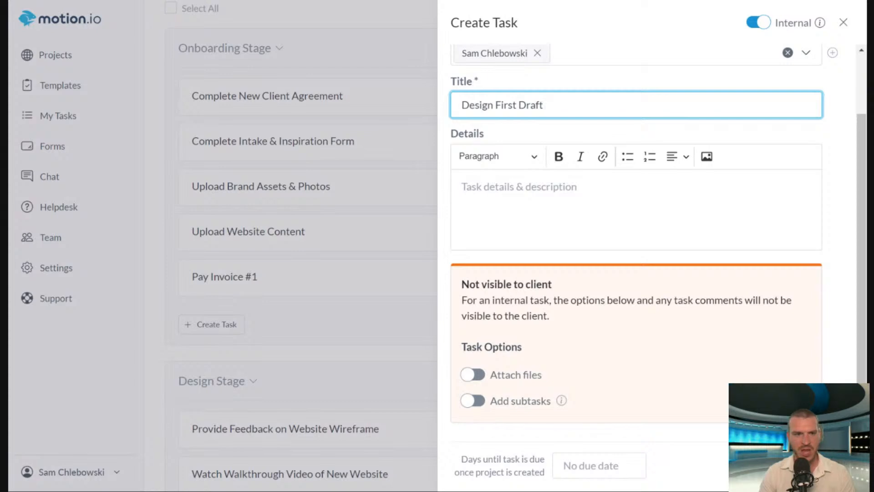
Add an automation to "Design First Draft" that activates it when the task "Pay Invoice #1" is completed.
{"action": "left_click", "coordinate": [757, 465]}
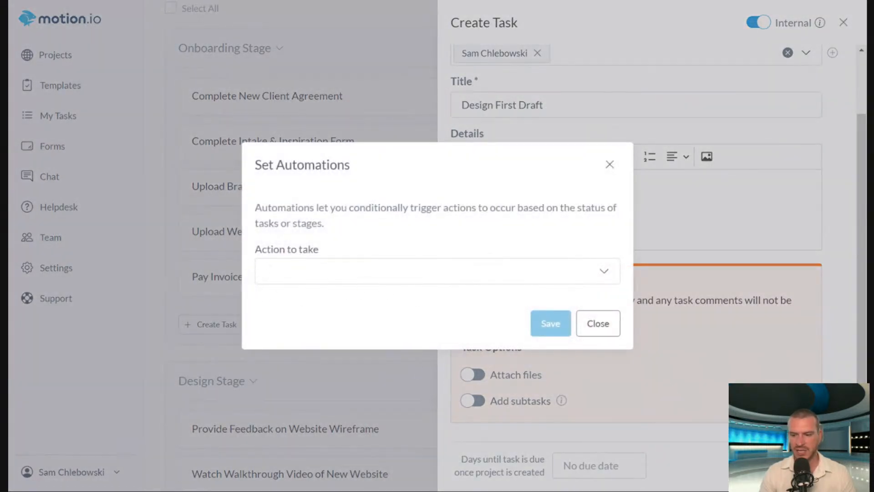
{"action": "left_click", "coordinate": [362, 273]}
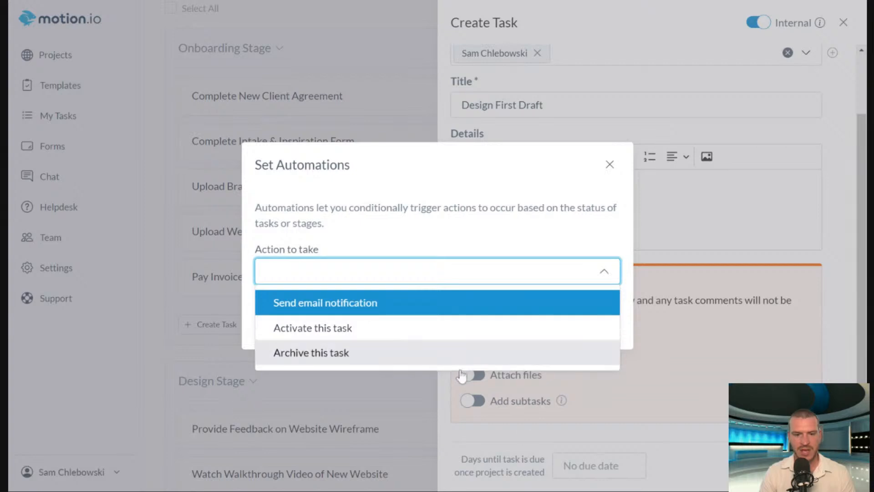
{"action": "left_click", "coordinate": [362, 336]}
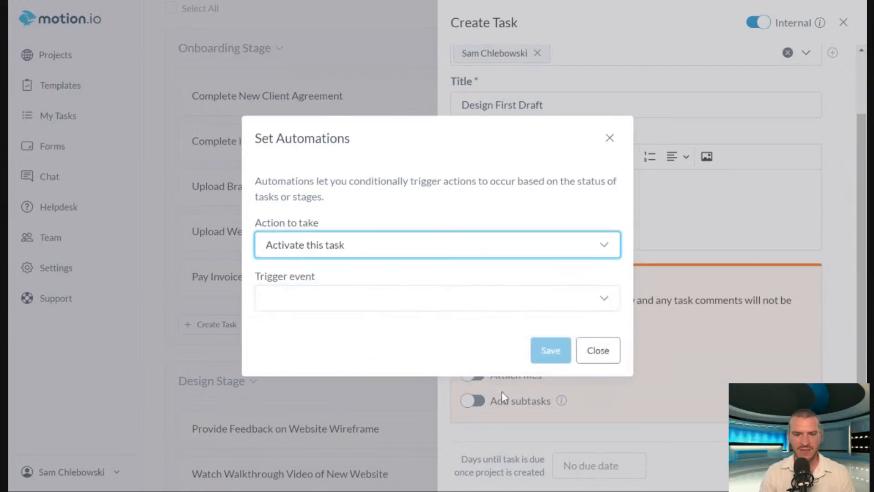
{"action": "left_click", "coordinate": [337, 304]}
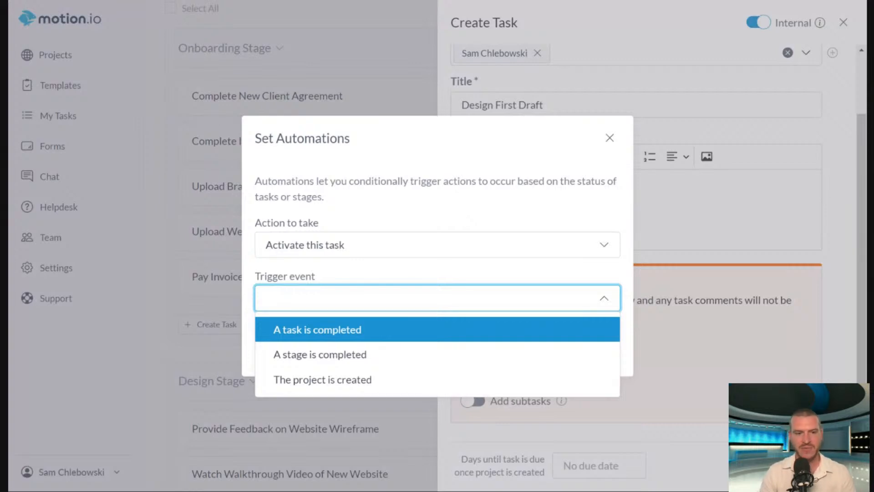
{"action": "left_click", "coordinate": [376, 337]}
{"action": "left_click", "coordinate": [371, 332]}
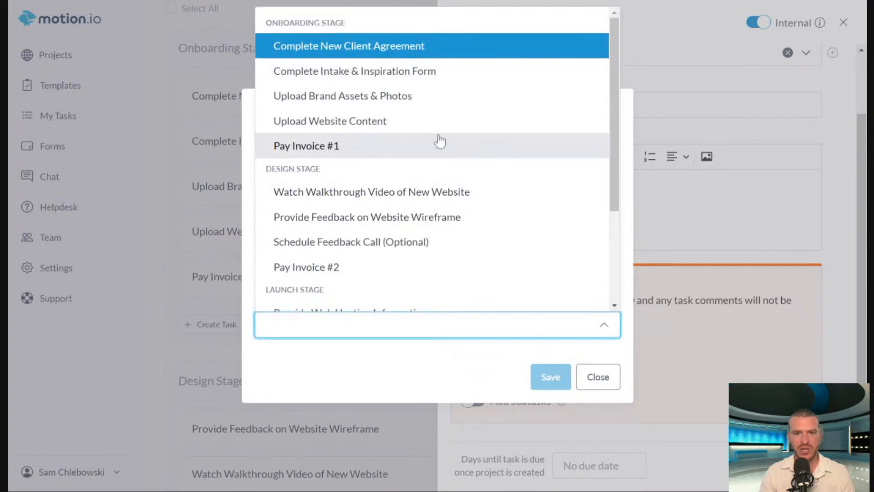
{"action": "left_click", "coordinate": [407, 150]}
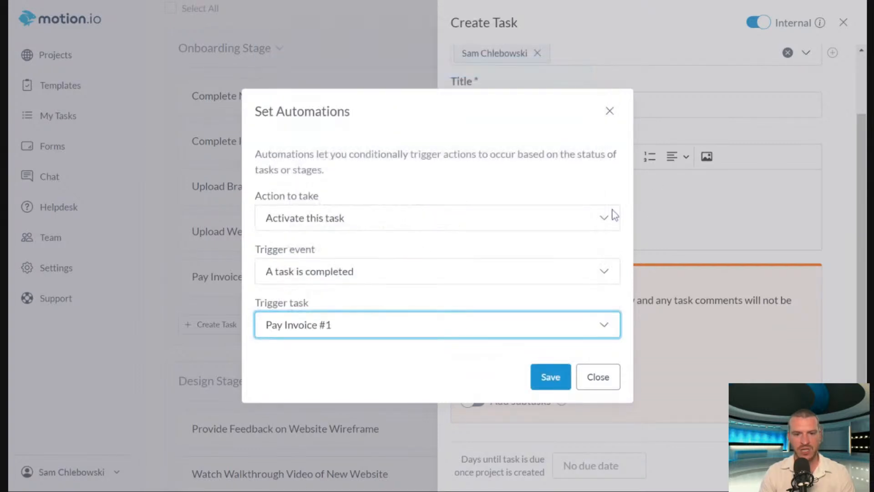
{"action": "left_click", "coordinate": [552, 378]}
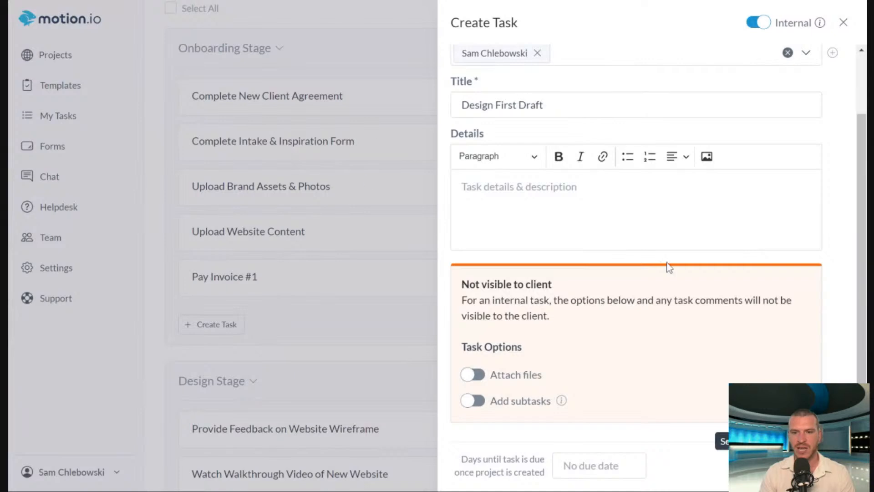
Recheck the automation settings of "Design First Draft" and save the internal task in the Onboarding Stage.
{"action": "scroll", "coordinate": [613, 301], "scroll_direction": "up", "scroll_amount": 2}
{"action": "scroll", "coordinate": [667, 238], "scroll_direction": "down", "scroll_amount": 3}
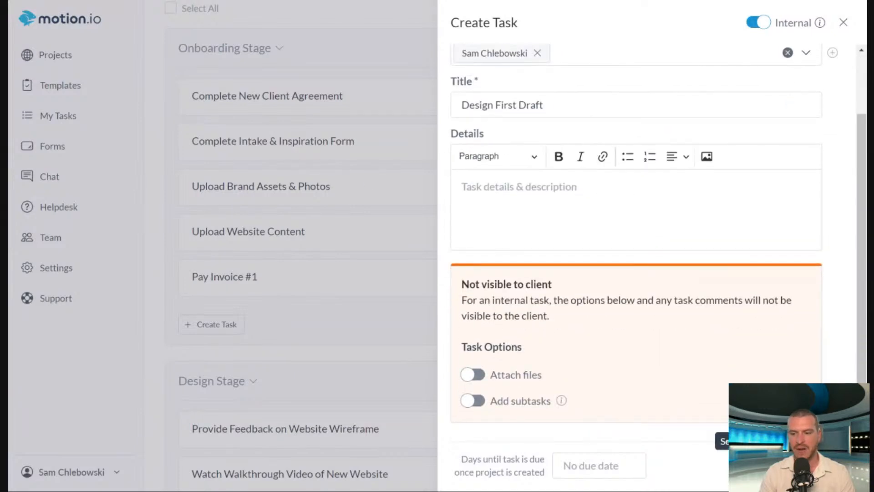
{"action": "left_click", "coordinate": [753, 465]}
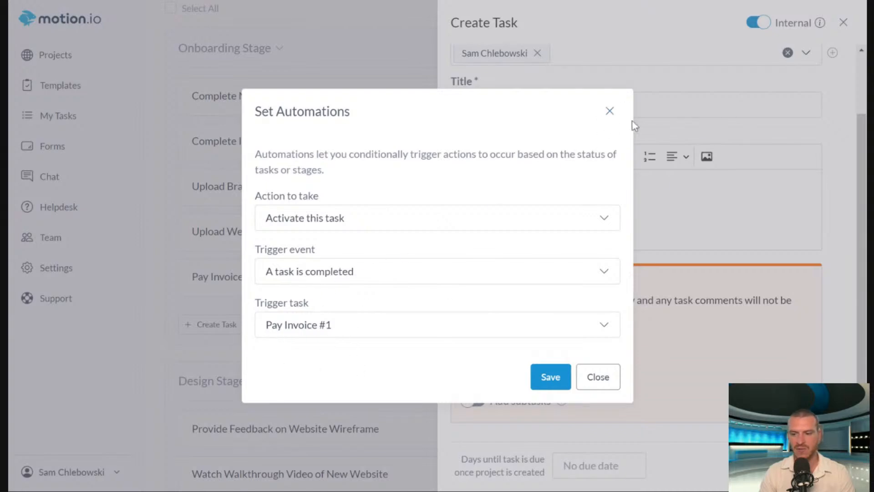
{"action": "left_click", "coordinate": [608, 112]}
{"action": "left_click", "coordinate": [813, 465]}
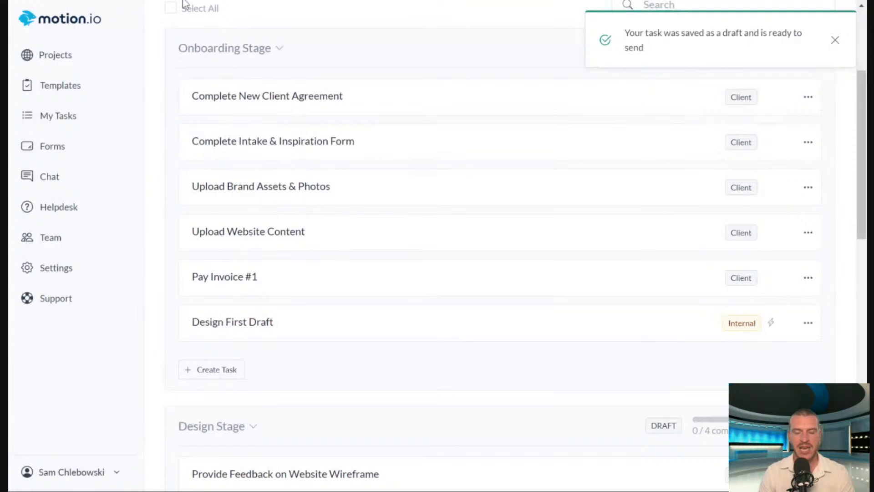
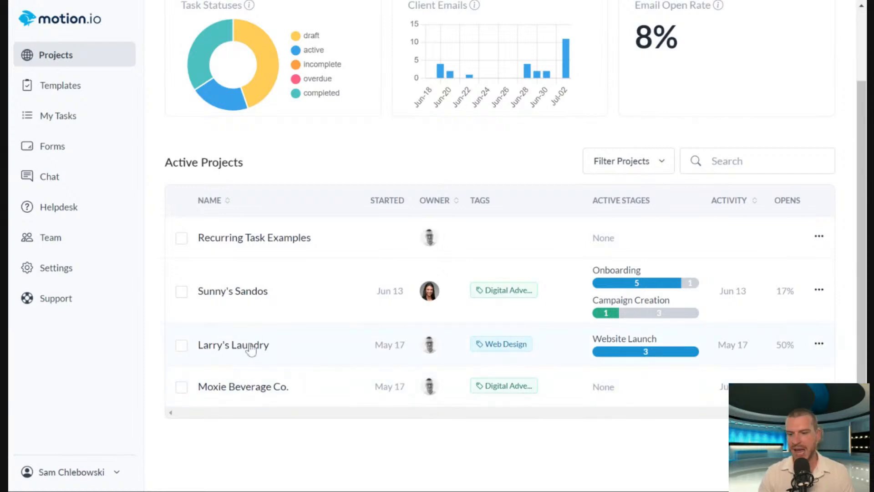
Open the notes of the Larry's Laundry project and add a new note.
{"action": "left_click", "coordinate": [250, 347]}
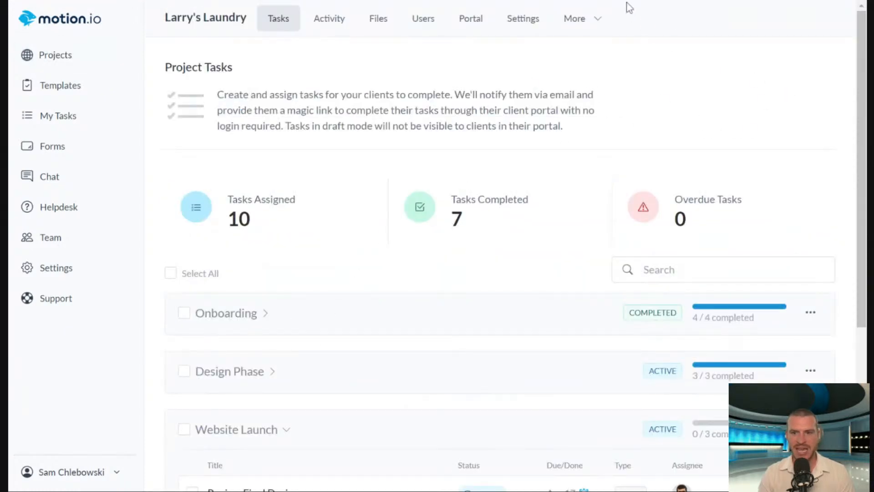
{"action": "left_click", "coordinate": [591, 26]}
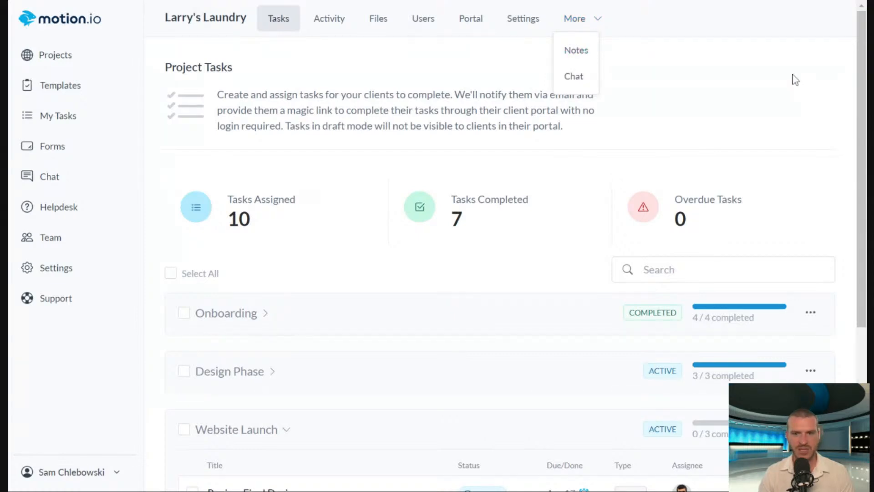
{"action": "left_click", "coordinate": [575, 50]}
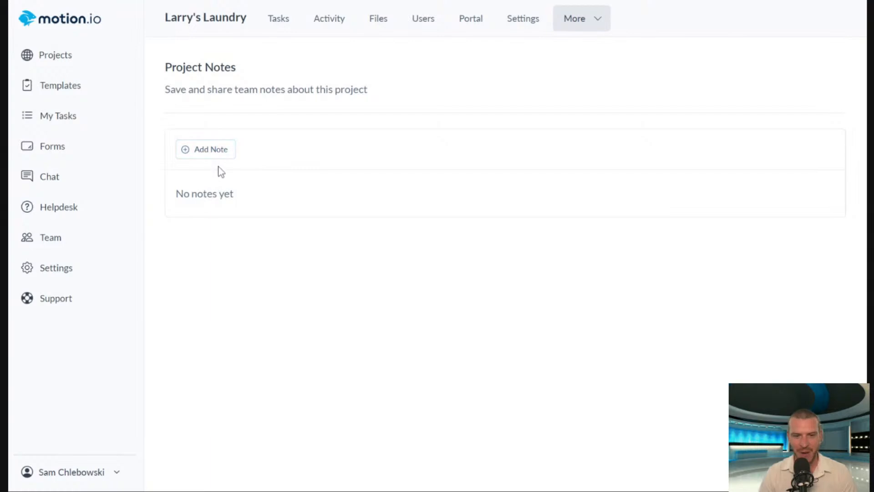
{"action": "left_click", "coordinate": [206, 156]}
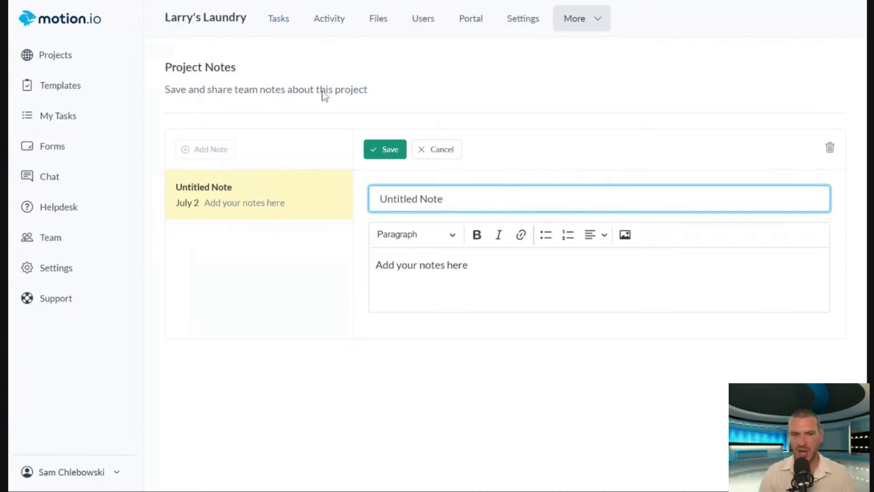
Title the new project note "Call on 7/2".
{"action": "left_click_drag", "start_coordinate": [460, 199], "coordinate": [204, 151]}
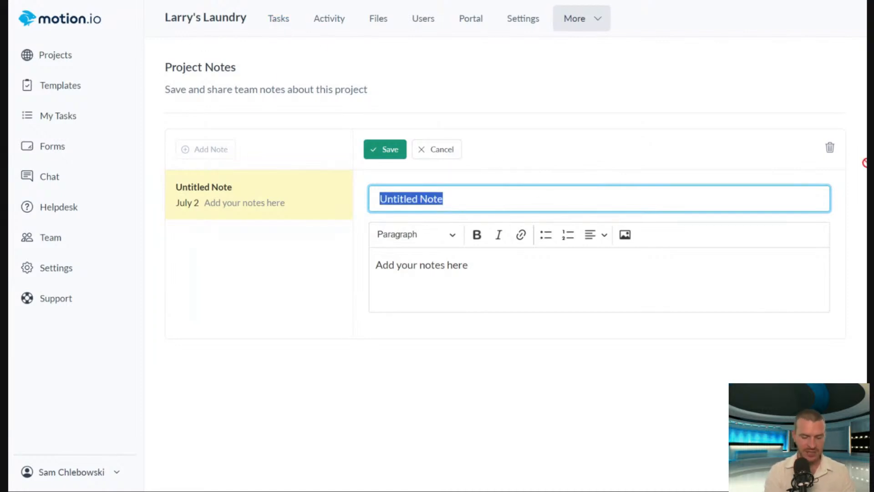
{"action": "type", "text": "C"}
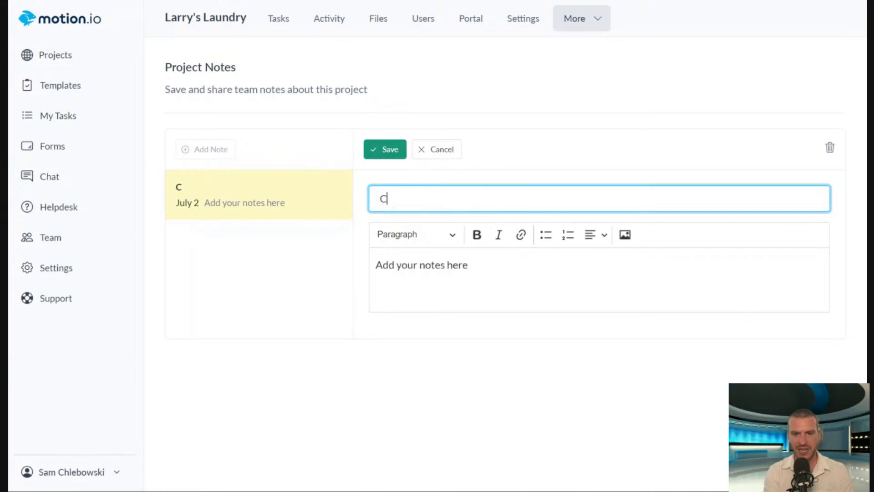
{"action": "type", "text": "all on "}
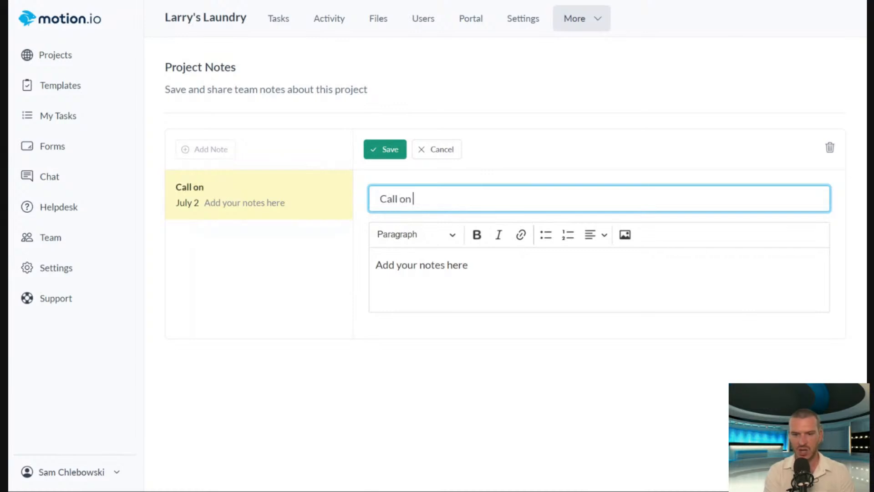
{"action": "type", "text": "7/2"}
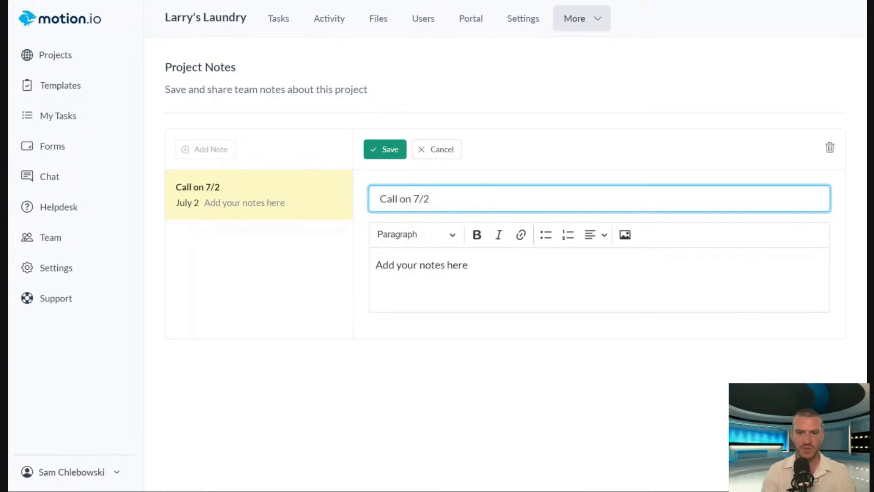
Replace the placeholder body with a sentence about discussing the new website with the client, ending in "here's another site that he likes:".
{"action": "left_click_drag", "start_coordinate": [478, 265], "coordinate": [228, 260]}
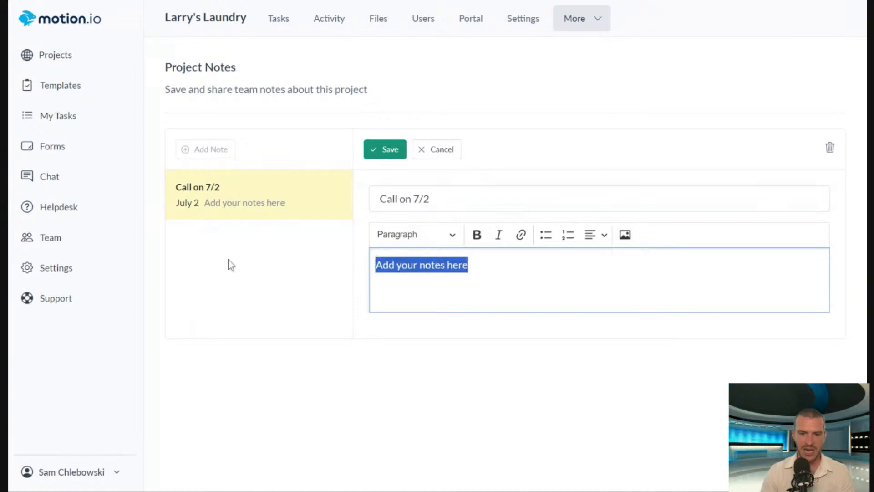
{"action": "type", "text": "Larry an"}
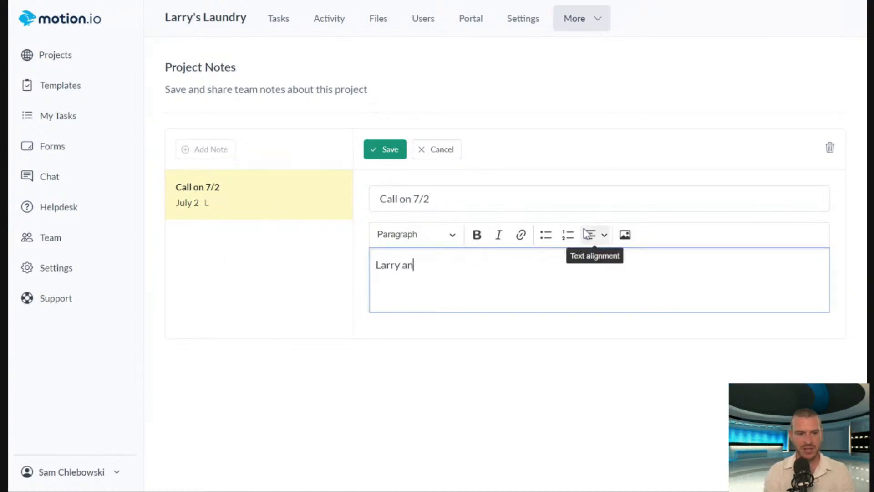
{"action": "type", "text": "d I discuss"}
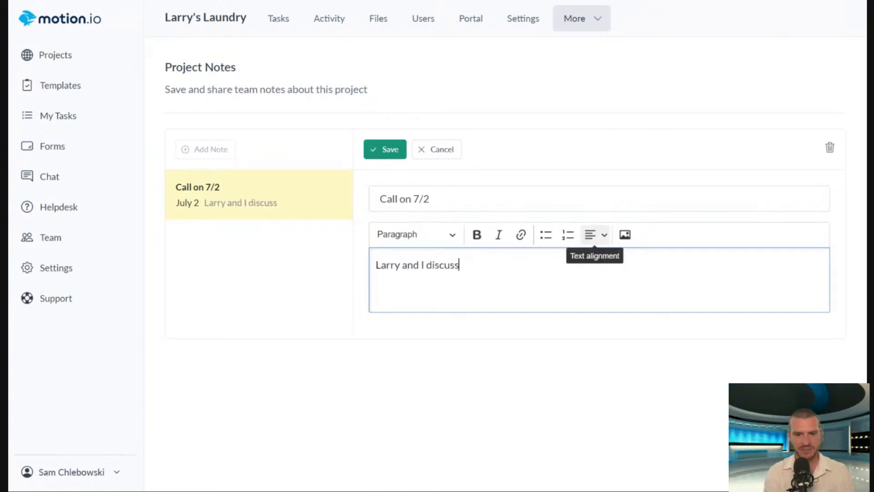
{"action": "type", "text": "ed the new webs"}
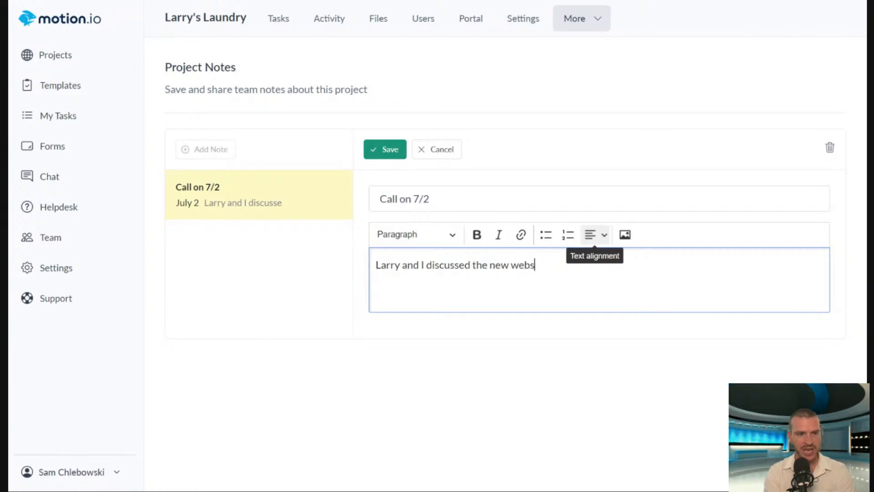
{"action": "type", "text": "ite, here's"}
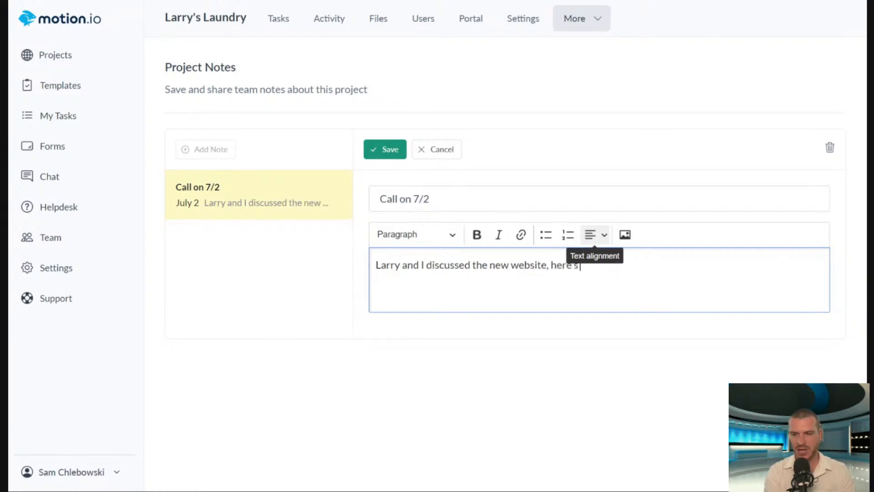
{"action": "type", "text": " andther site that "}
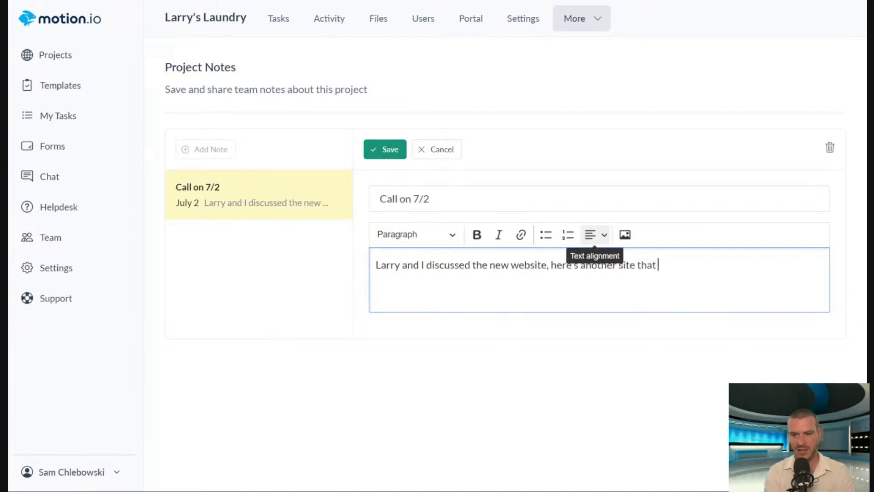
{"action": "type", "text": "he likes:"}
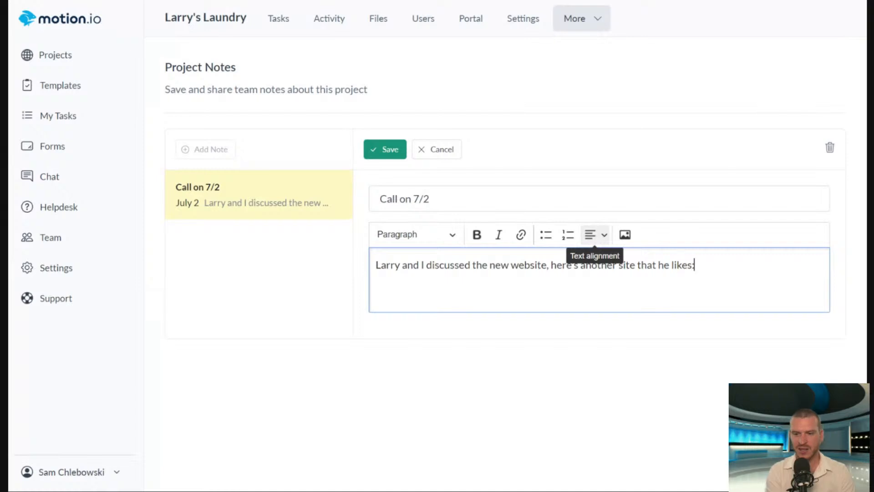
{"action": "key", "text": "Return"}
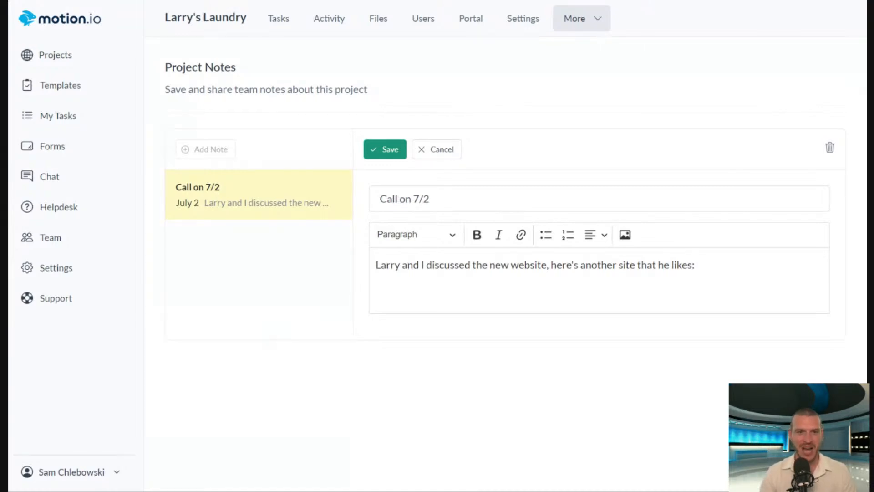
{"action": "left_click", "coordinate": [460, 296]}
{"action": "type", "text": "https://motion.io/"}
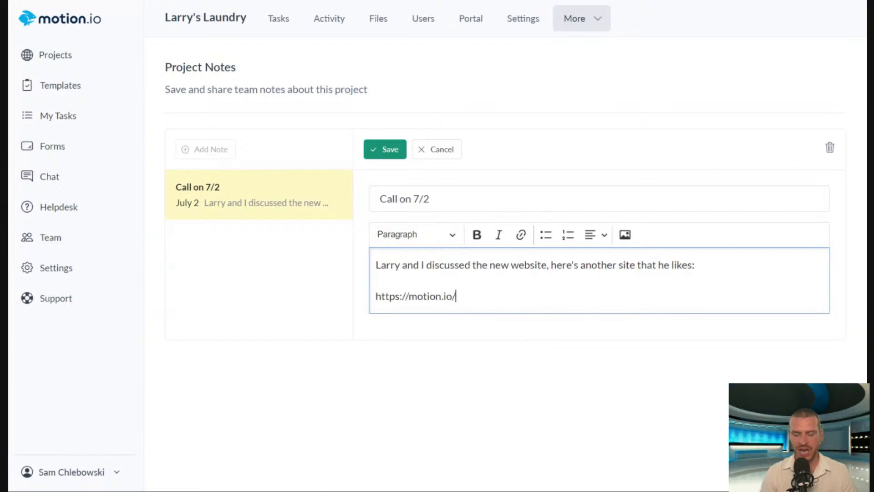
{"action": "left_click_drag", "start_coordinate": [391, 281], "coordinate": [341, 271]}
{"action": "left_click_drag", "start_coordinate": [457, 296], "coordinate": [326, 295]}
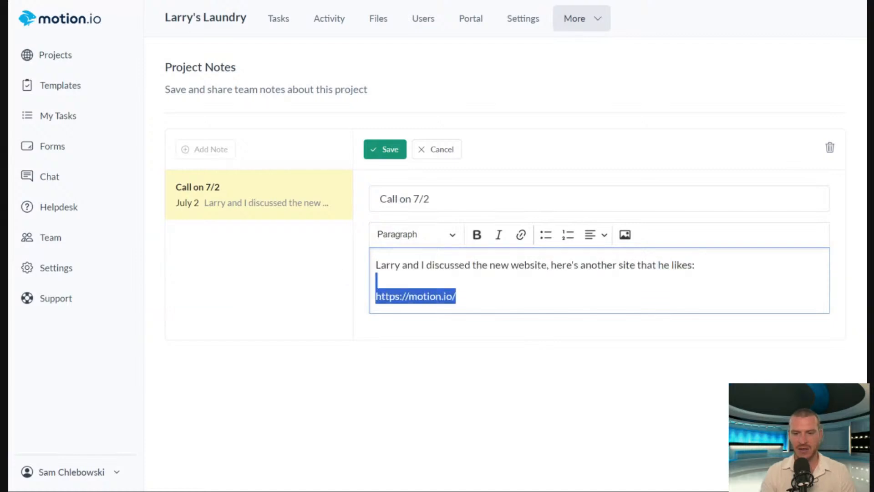
{"action": "left_click_drag", "start_coordinate": [458, 296], "coordinate": [363, 293]}
{"action": "left_click", "coordinate": [363, 293]}
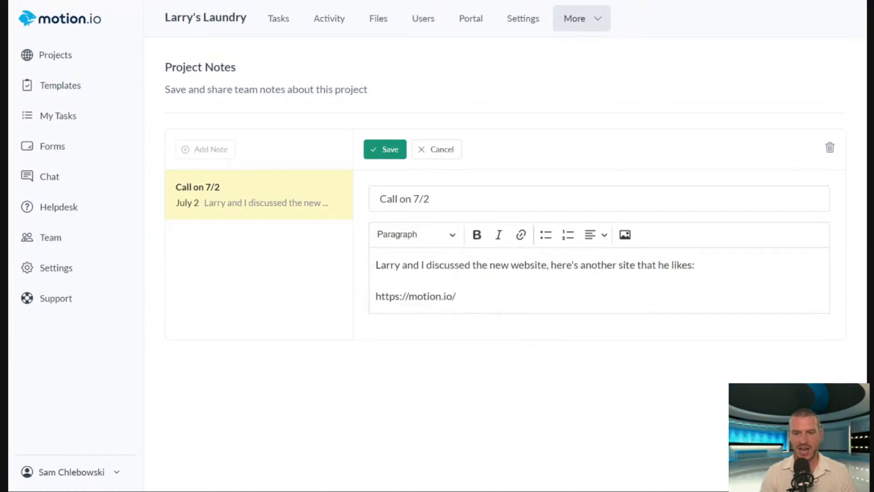
{"action": "left_click_drag", "start_coordinate": [458, 296], "coordinate": [375, 296]}
{"action": "key", "text": "ctrl+c"}
{"action": "left_click", "coordinate": [521, 235]}
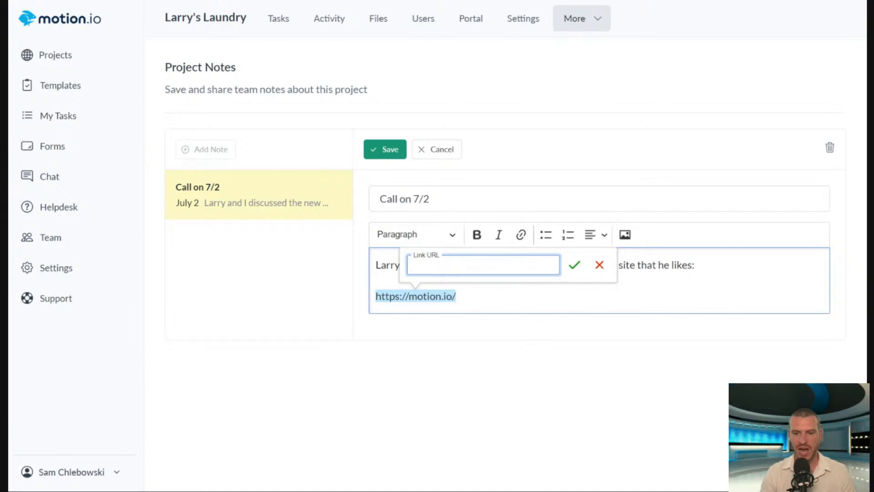
{"action": "key", "text": "ctrl+v"}
{"action": "key", "text": "Return"}
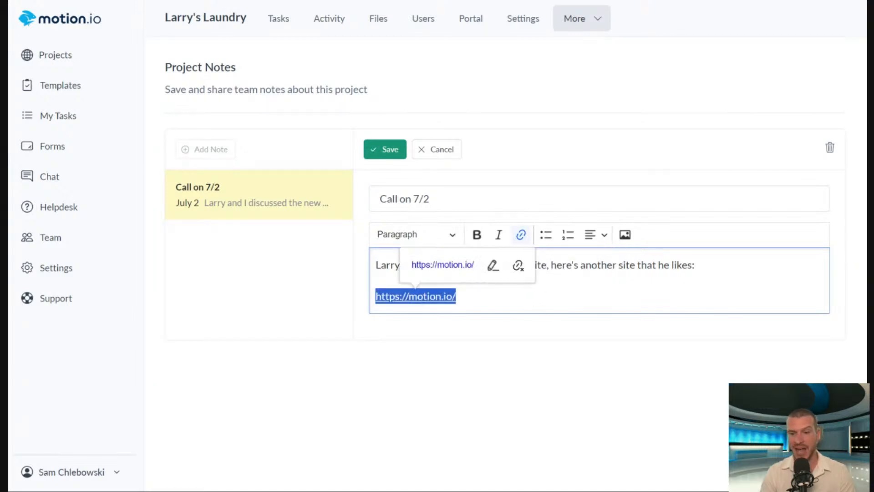
Insert the blue news studio image into the note on a new line below the link.
{"action": "key", "text": "Right"}
{"action": "key", "text": "Right"}
{"action": "key", "text": "Return"}
{"action": "key", "text": "Return"}
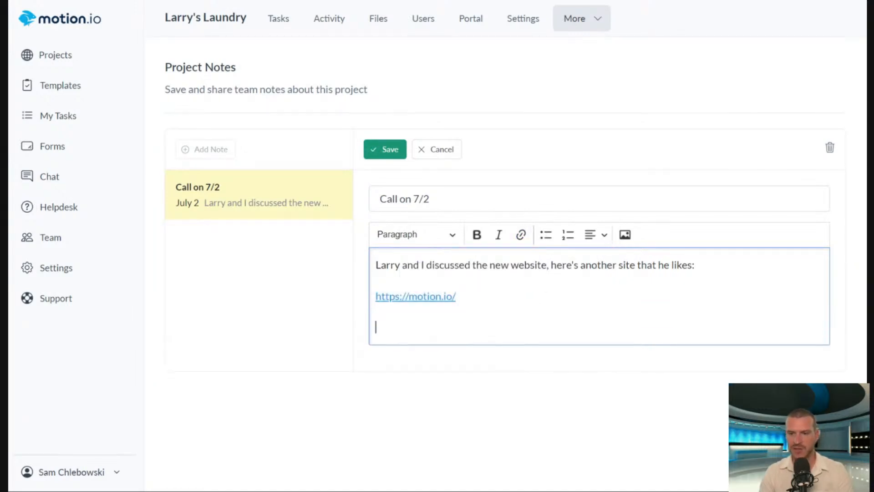
{"action": "left_click", "coordinate": [628, 246]}
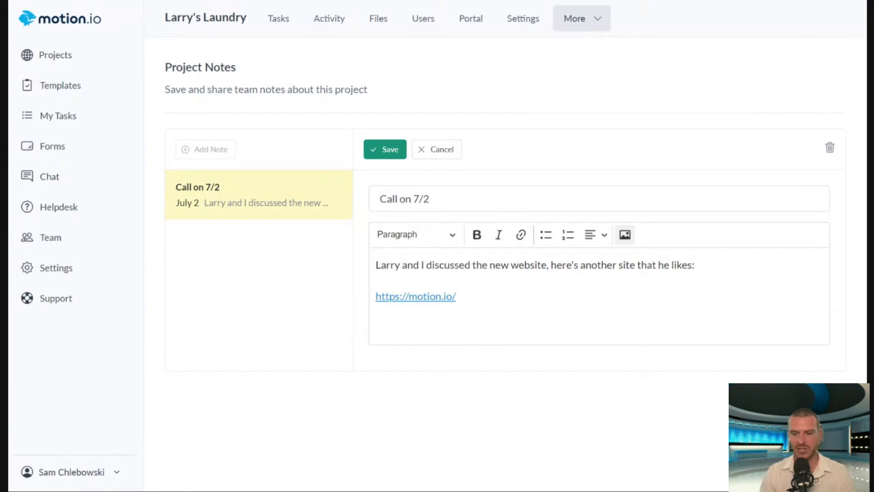
{"action": "scroll", "coordinate": [750, 148], "scroll_direction": "down", "scroll_amount": 3}
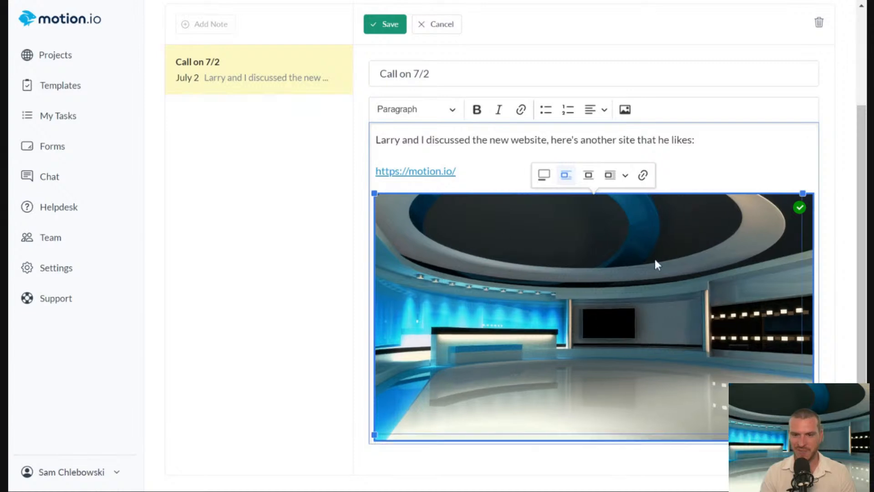
{"action": "left_click", "coordinate": [456, 171]}
Add a line reading "HEADLINE" above the sentence at the start of the note body.
{"action": "scroll", "coordinate": [488, 170], "scroll_direction": "up", "scroll_amount": 3}
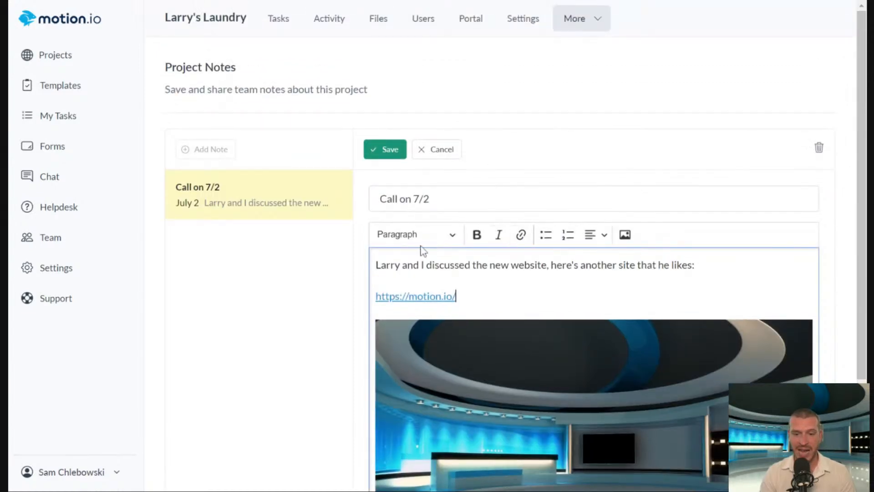
{"action": "left_click_drag", "start_coordinate": [695, 265], "coordinate": [277, 250]}
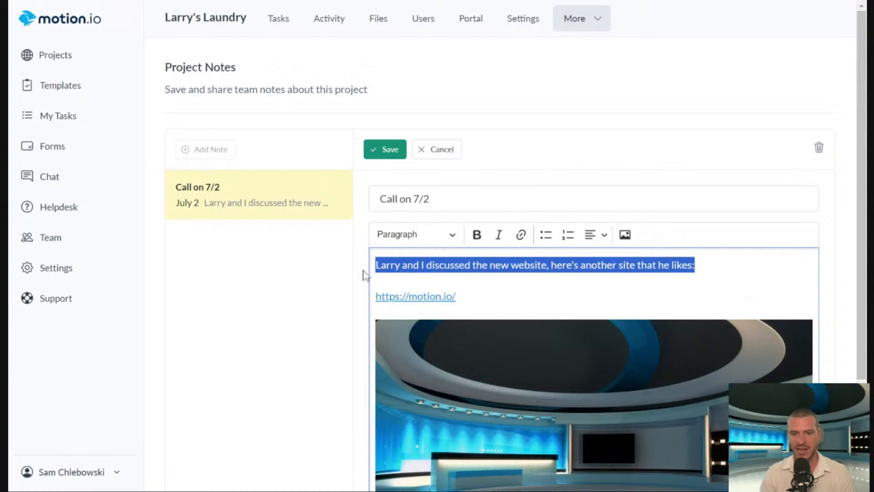
{"action": "left_click", "coordinate": [381, 265]}
{"action": "key", "text": "Left"}
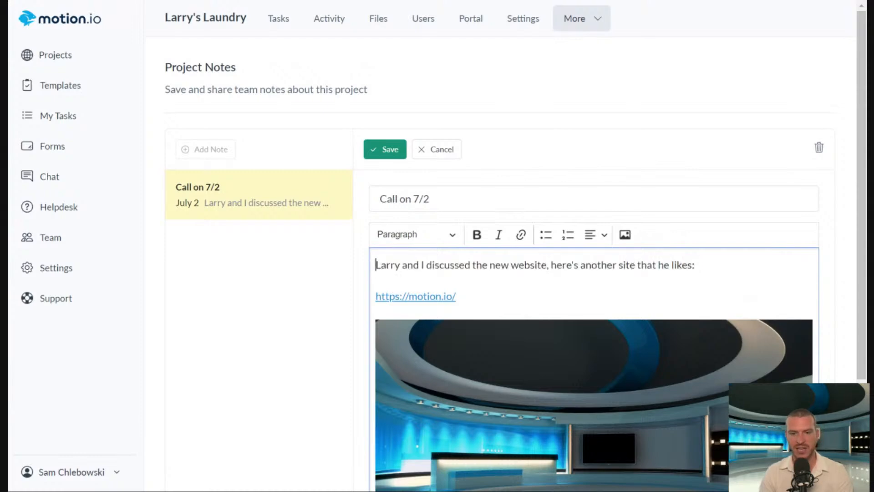
{"action": "key", "text": "Return"}
{"action": "type", "text": "HEADLINE"}
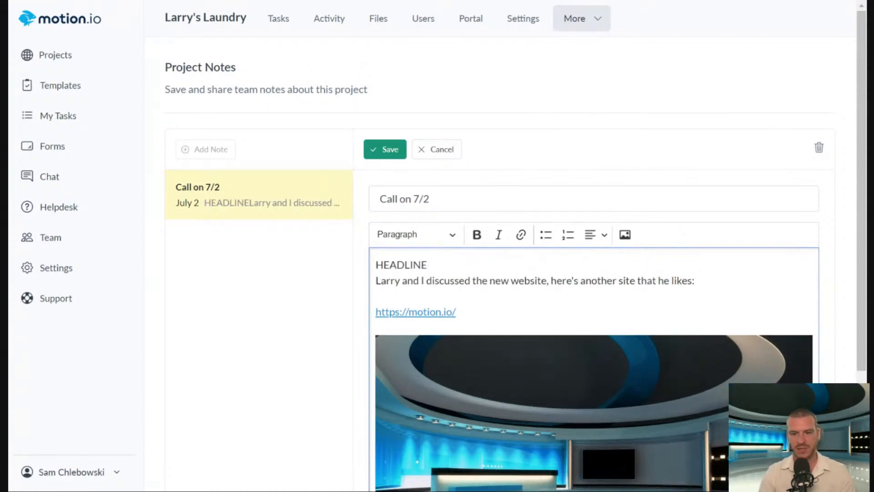
Apply the Heading 1 style to the "HEADLINE" line.
{"action": "key", "text": "shift+Home"}
{"action": "left_click", "coordinate": [452, 234]}
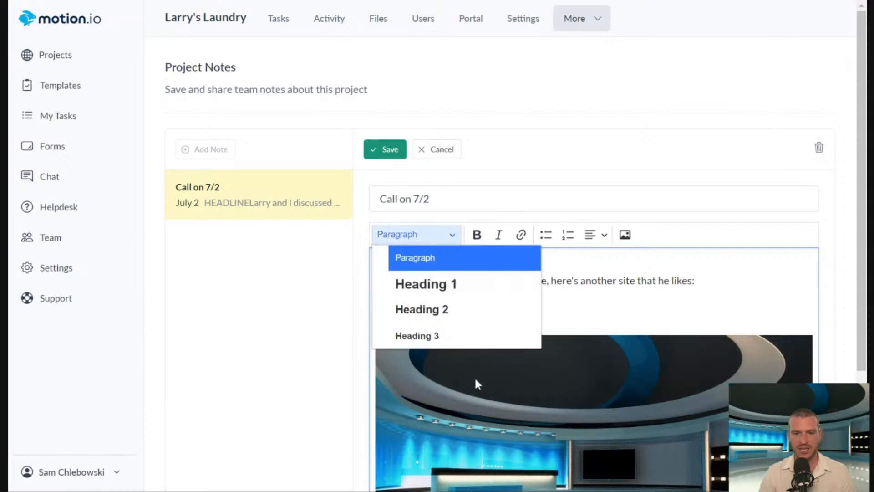
{"action": "left_click", "coordinate": [495, 293]}
{"action": "key", "text": "Right"}
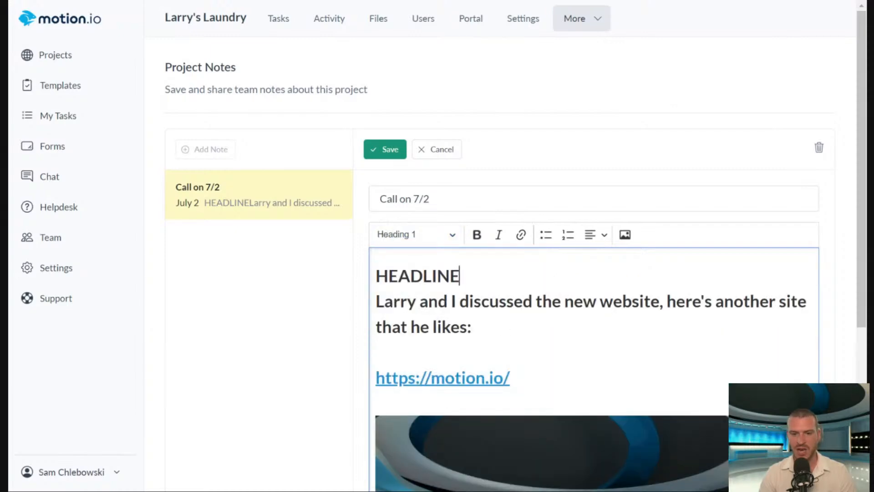
Split the sentence below "HEADLINE" into its own block and set it back to the Paragraph style.
{"action": "left_click_drag", "start_coordinate": [474, 327], "coordinate": [365, 310]}
{"action": "left_click", "coordinate": [459, 275]}
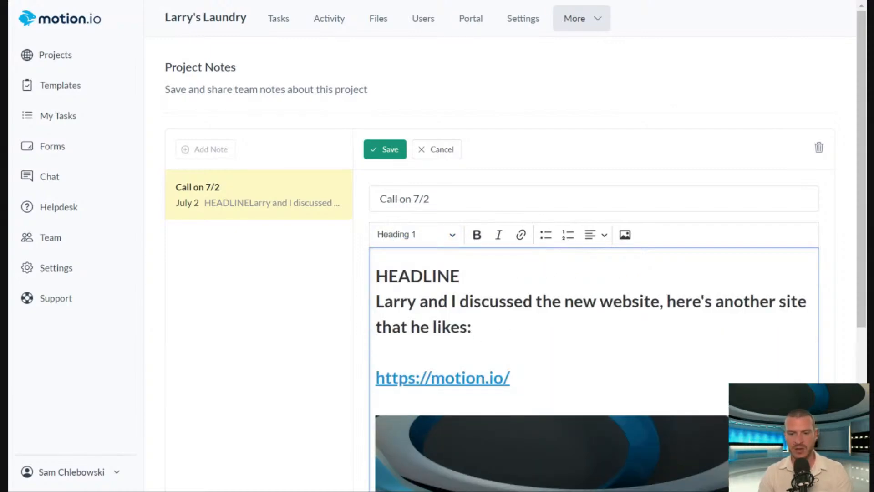
{"action": "key", "text": "Return"}
{"action": "left_click_drag", "start_coordinate": [474, 353], "coordinate": [374, 327]}
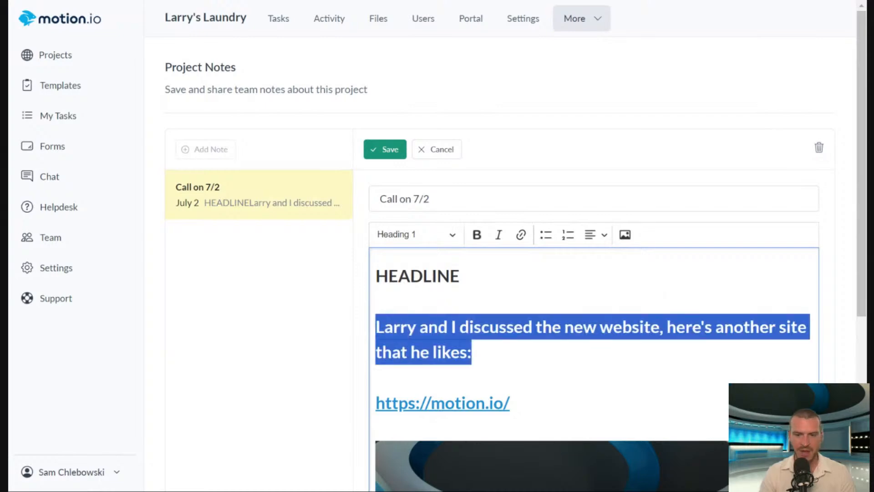
{"action": "left_click", "coordinate": [419, 235]}
{"action": "left_click", "coordinate": [409, 256]}
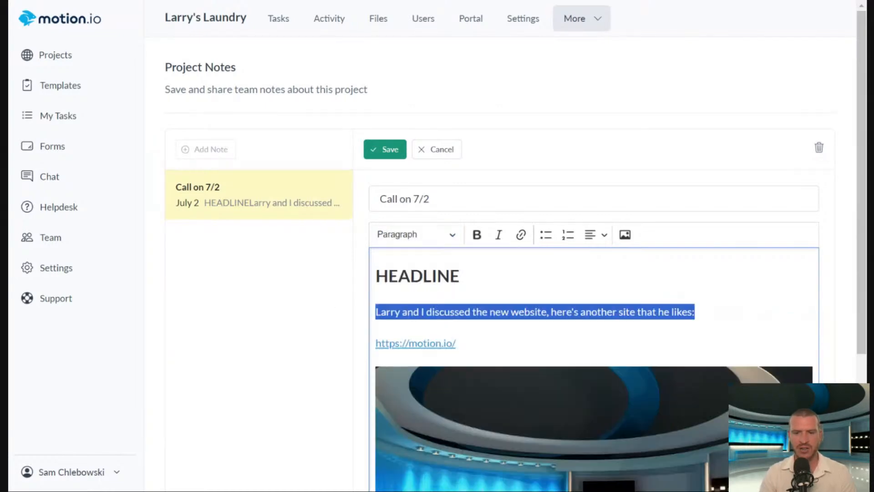
{"action": "left_click", "coordinate": [460, 275]}
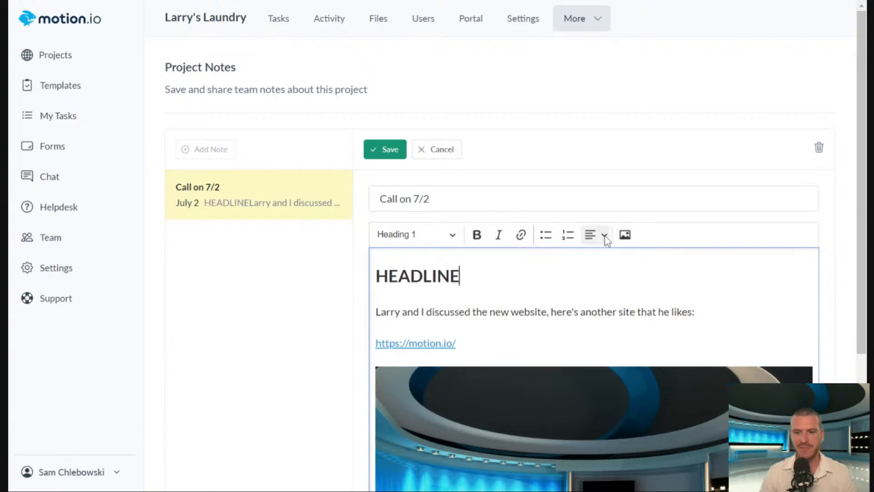
{"action": "left_click", "coordinate": [233, 1]}
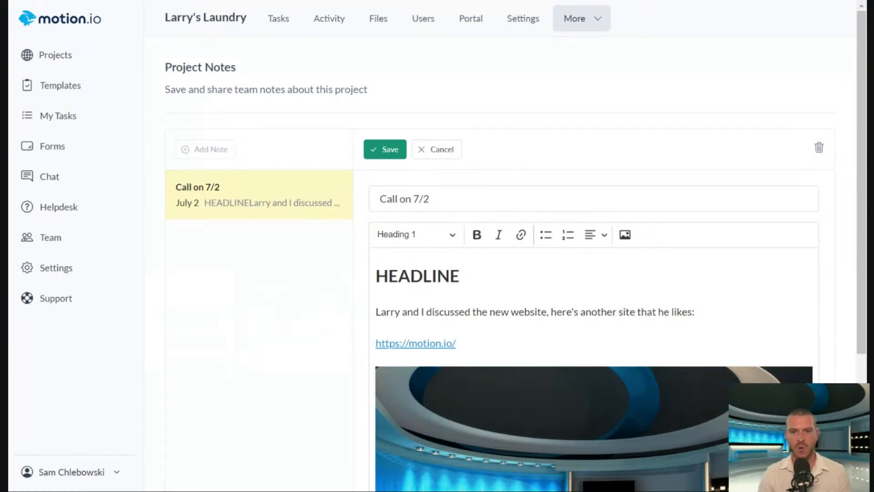
{"action": "left_click", "coordinate": [459, 276]}
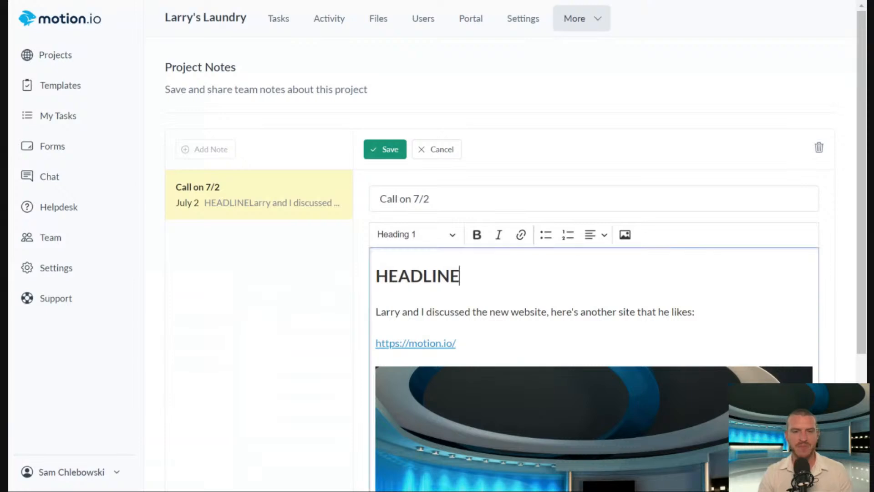
{"action": "left_click", "coordinate": [177, 3]}
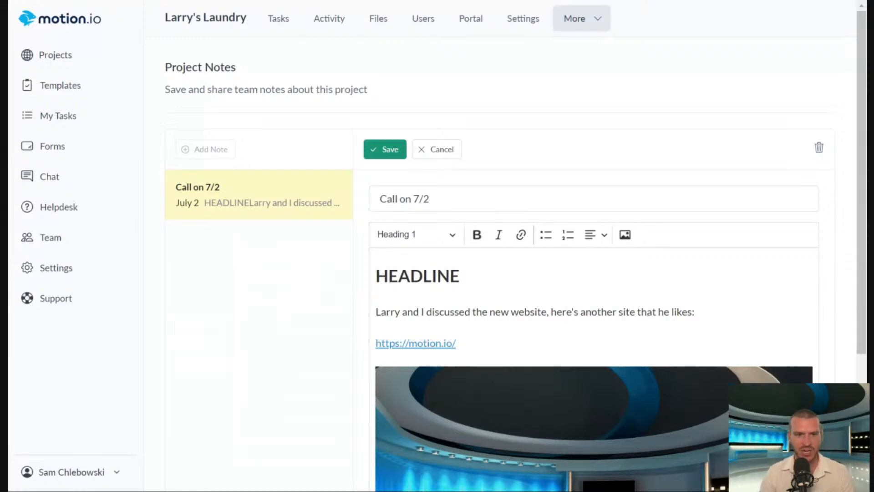
{"action": "left_click", "coordinate": [471, 272]}
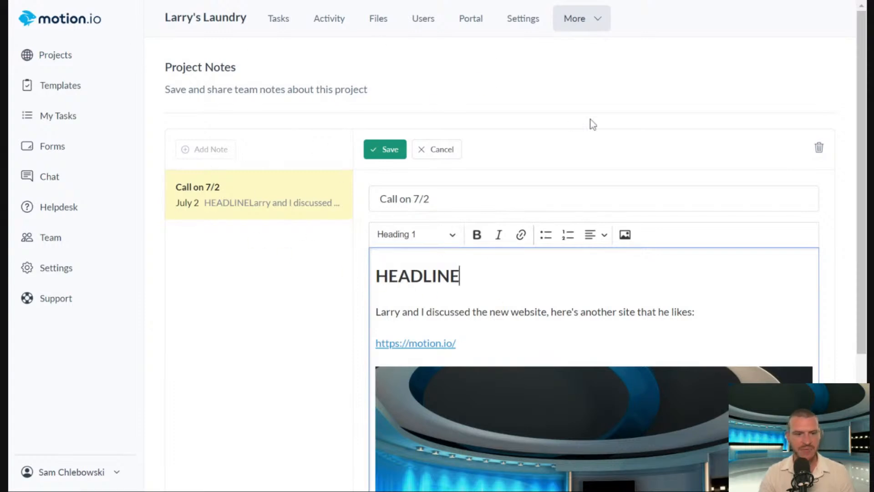
Open the Website Design Project template for editing and view its Onboarding Stage SOP note.
{"action": "left_click", "coordinate": [61, 85]}
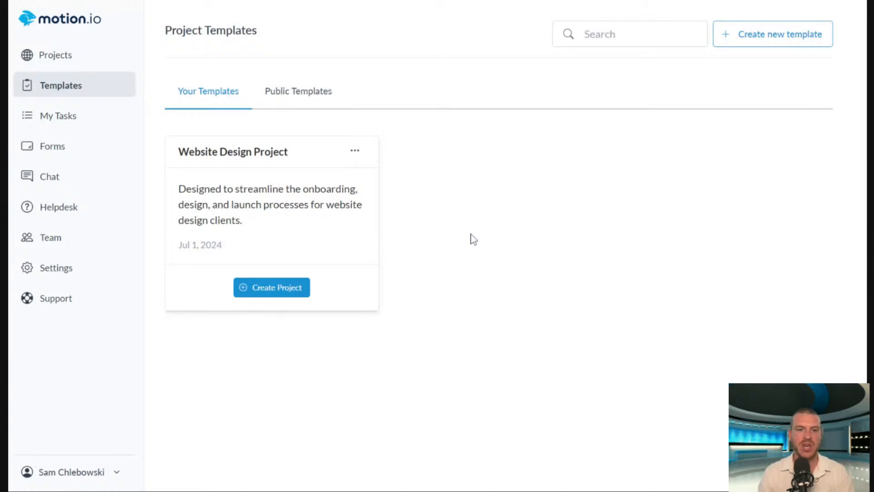
{"action": "left_click", "coordinate": [357, 152]}
{"action": "left_click", "coordinate": [596, 191]}
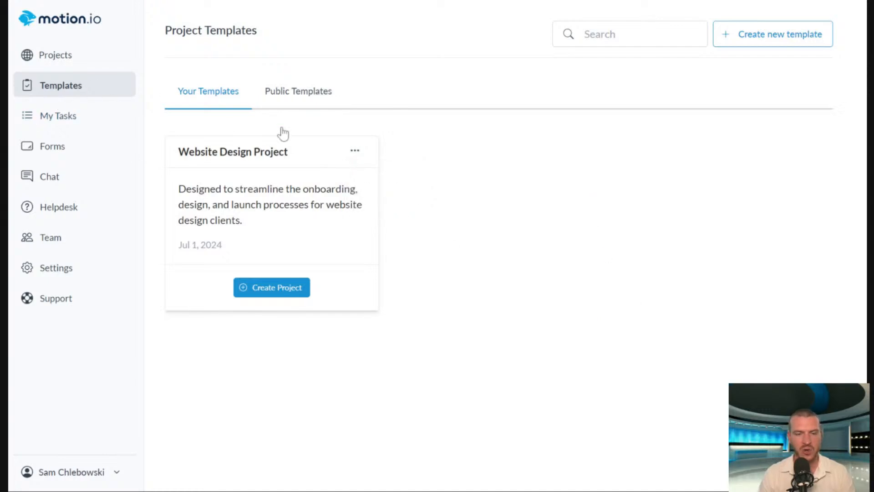
{"action": "left_click", "coordinate": [357, 152]}
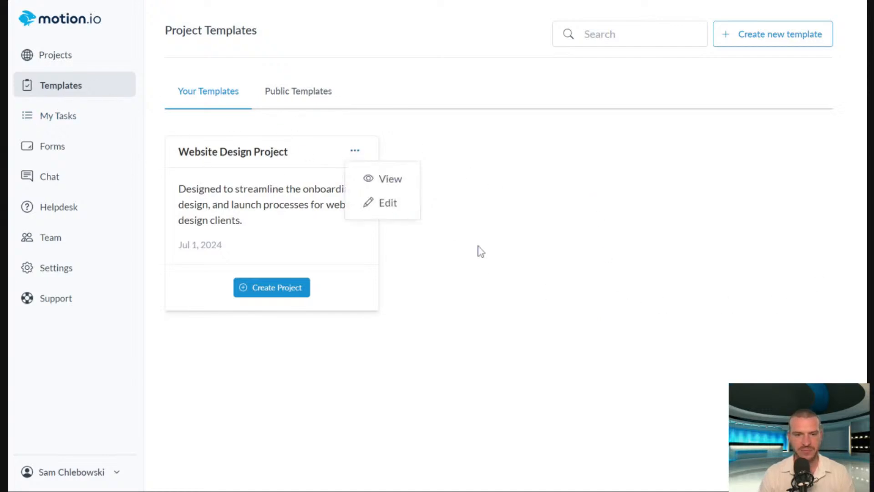
{"action": "left_click", "coordinate": [384, 211]}
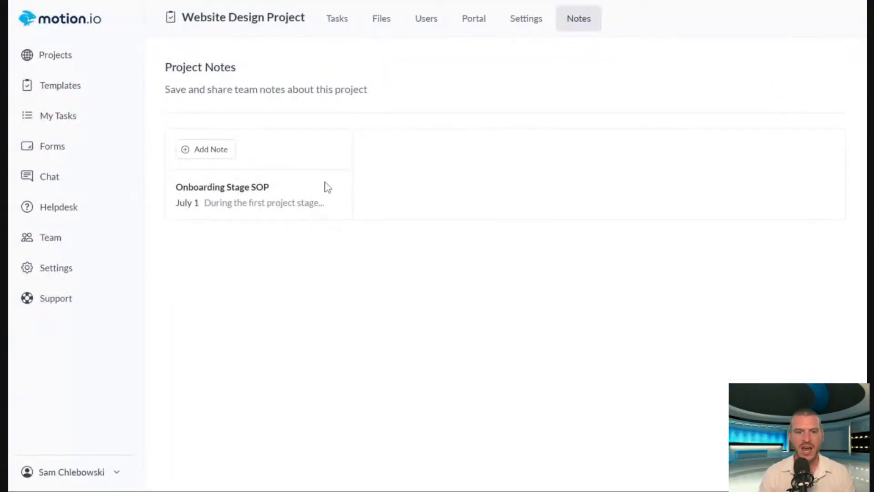
{"action": "left_click", "coordinate": [284, 204]}
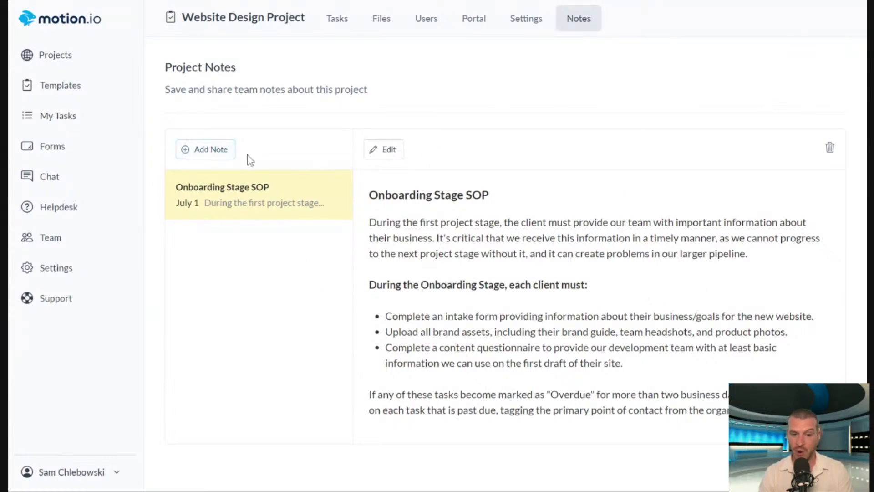
{"action": "left_click", "coordinate": [225, 157]}
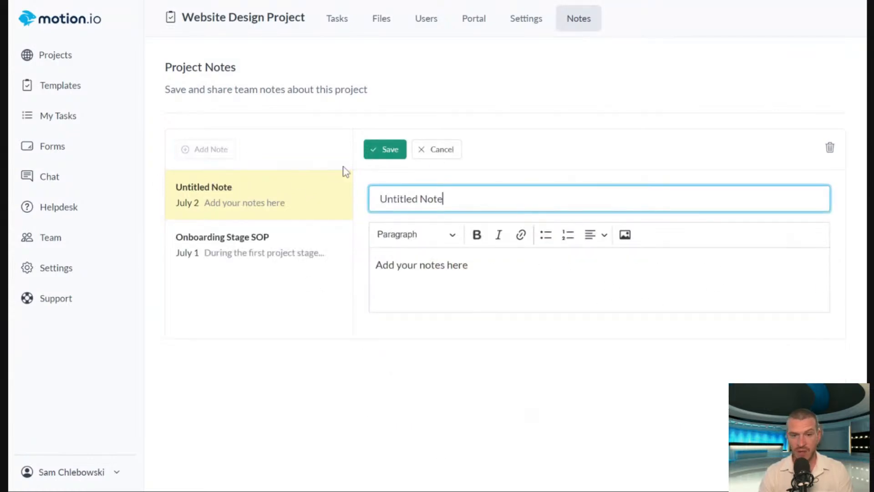
{"action": "left_click", "coordinate": [457, 152]}
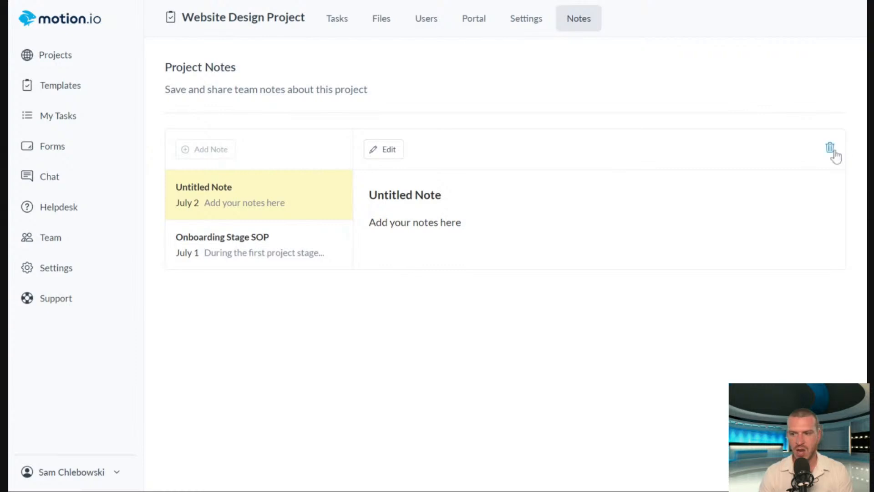
{"action": "left_click", "coordinate": [831, 149]}
{"action": "left_click", "coordinate": [255, 195]}
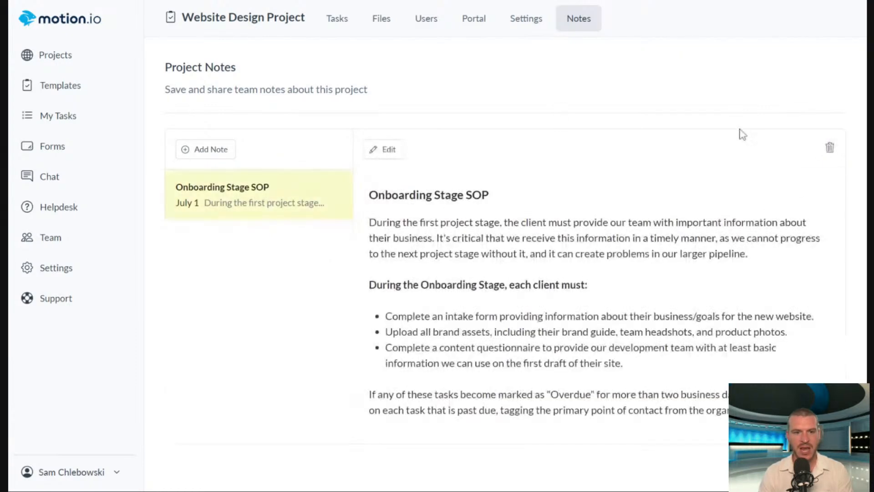
Start a new project based on the Website Design Project template.
{"action": "left_click", "coordinate": [61, 61]}
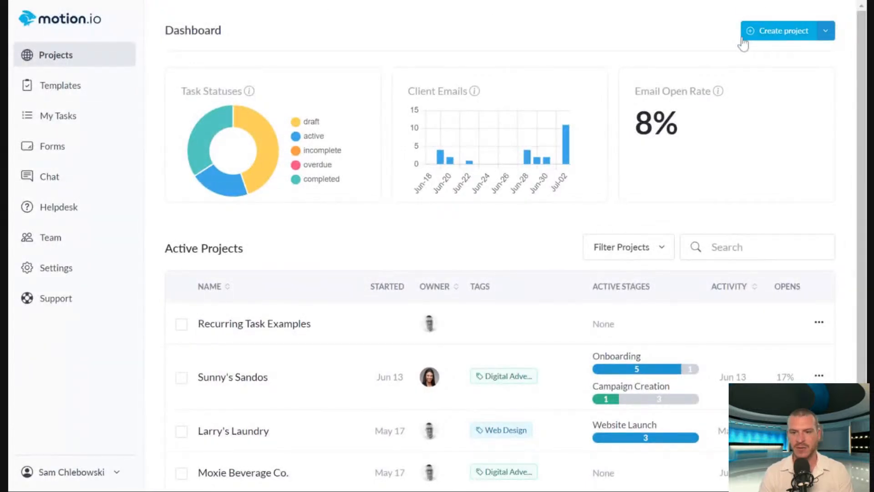
{"action": "left_click", "coordinate": [778, 37]}
{"action": "left_click", "coordinate": [295, 209]}
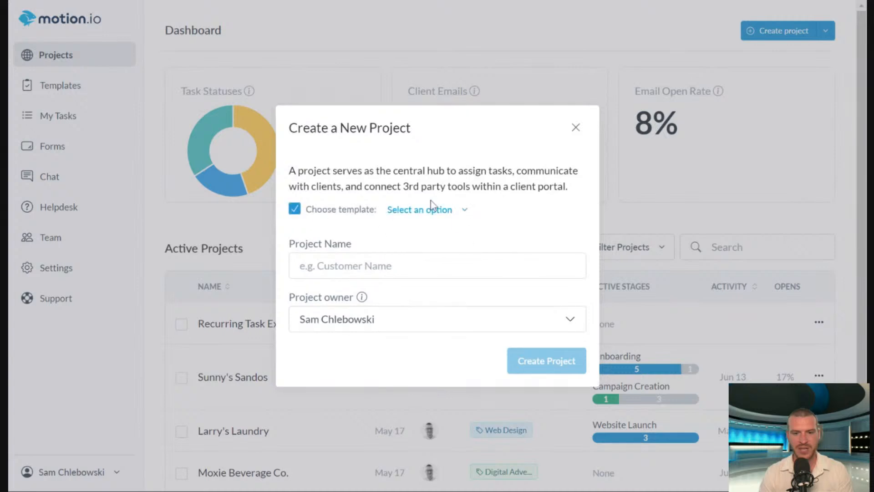
{"action": "left_click", "coordinate": [431, 209]}
{"action": "left_click", "coordinate": [464, 284]}
Name the new project "Example Web Design Project", choose its project owner and create it.
{"action": "left_click", "coordinate": [370, 265]}
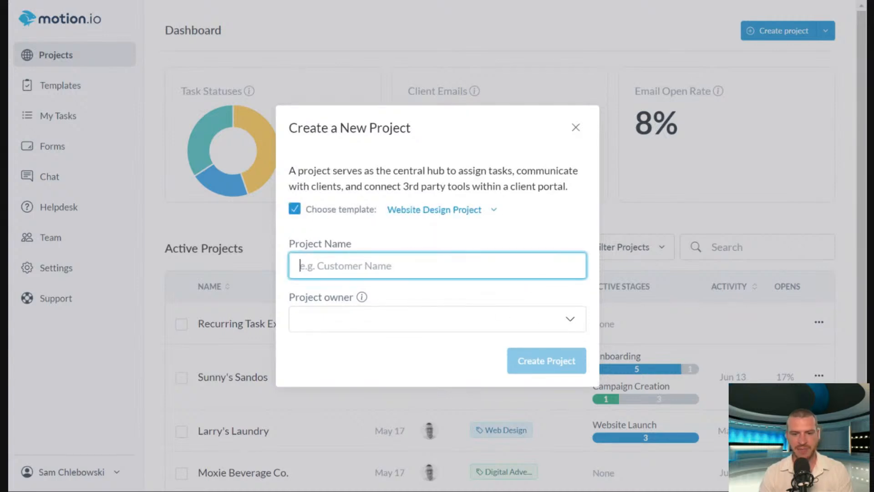
{"action": "type", "text": "Ex"}
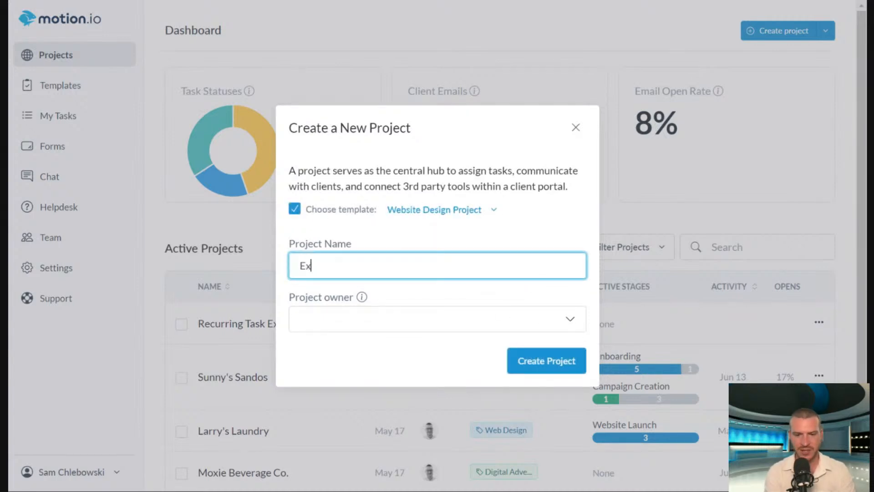
{"action": "type", "text": "ample Web DESI"}
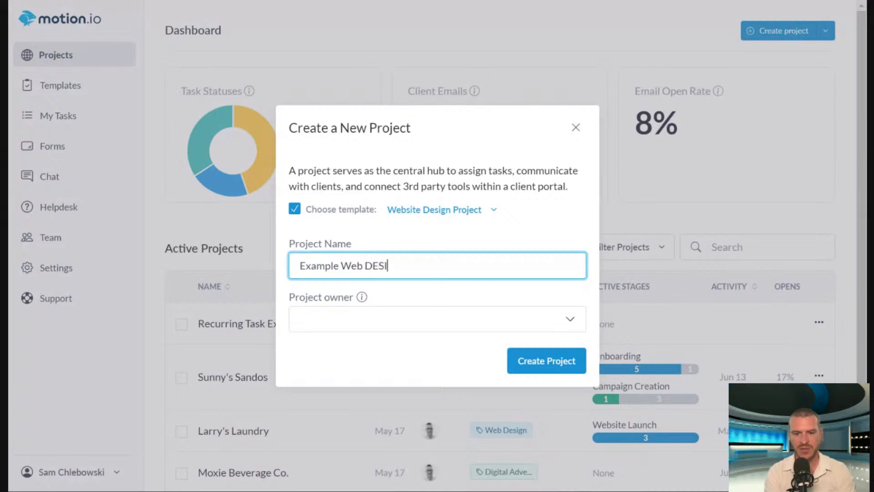
{"action": "type", "text": "GNESIGN"}
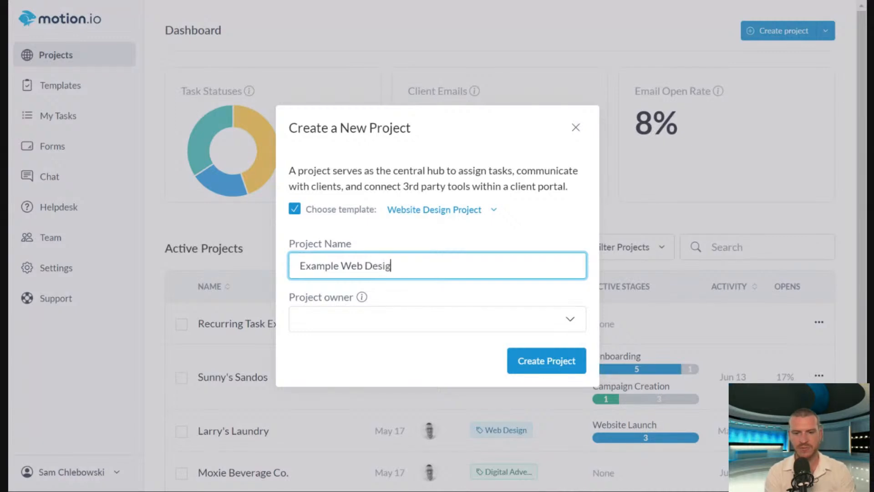
{"action": "type", "text": " Project"}
{"action": "left_click", "coordinate": [382, 321]}
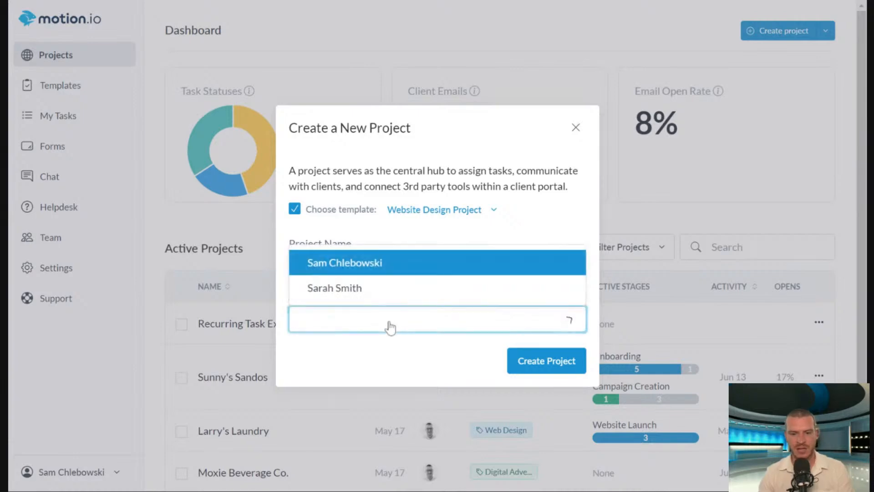
{"action": "left_click", "coordinate": [379, 269]}
{"action": "left_click", "coordinate": [523, 370]}
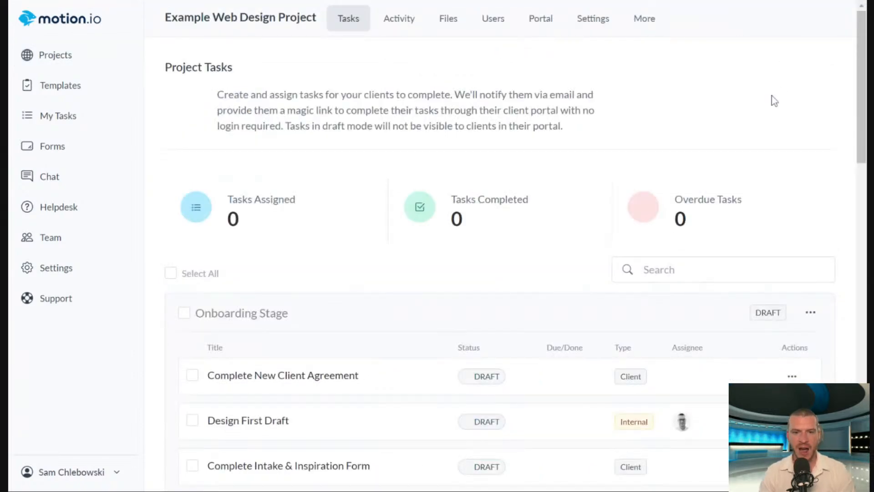
Review the new project's task stages and its client portal pages.
{"action": "scroll", "coordinate": [851, 136], "scroll_direction": "down", "scroll_amount": 5}
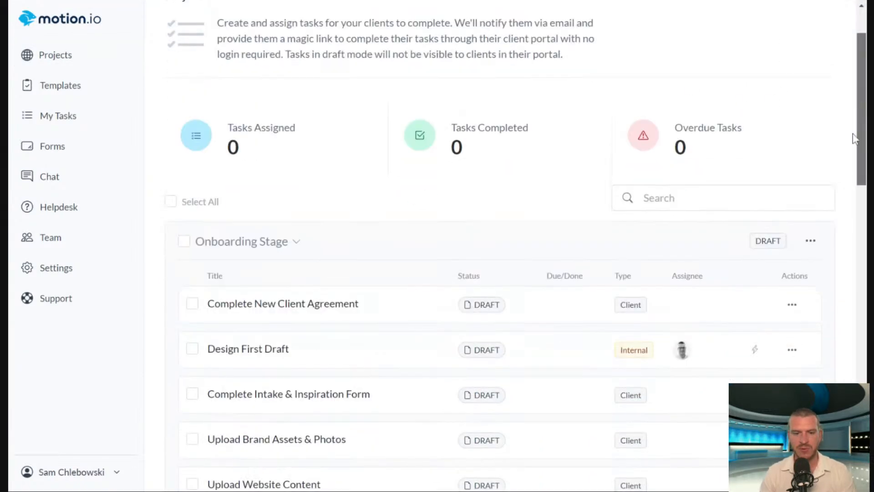
{"action": "scroll", "coordinate": [848, 200], "scroll_direction": "down", "scroll_amount": 3}
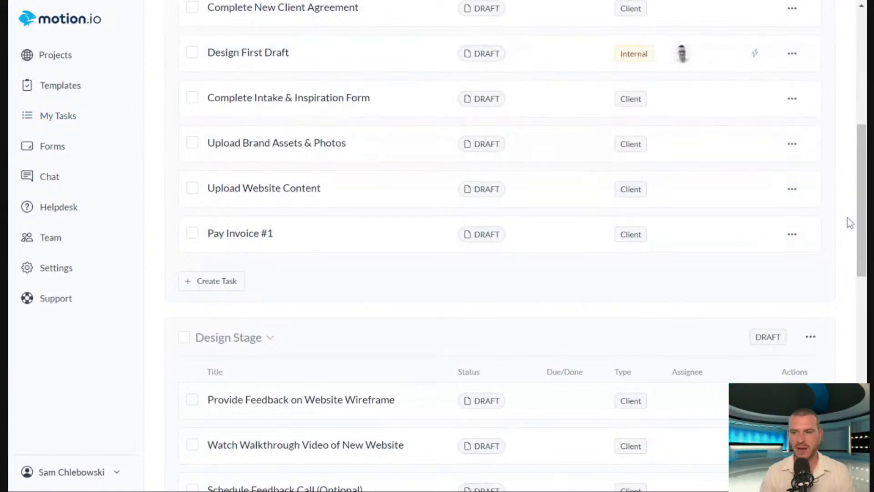
{"action": "scroll", "coordinate": [854, 246], "scroll_direction": "down", "scroll_amount": 1}
{"action": "left_click_drag", "start_coordinate": [857, 264], "coordinate": [833, 45]}
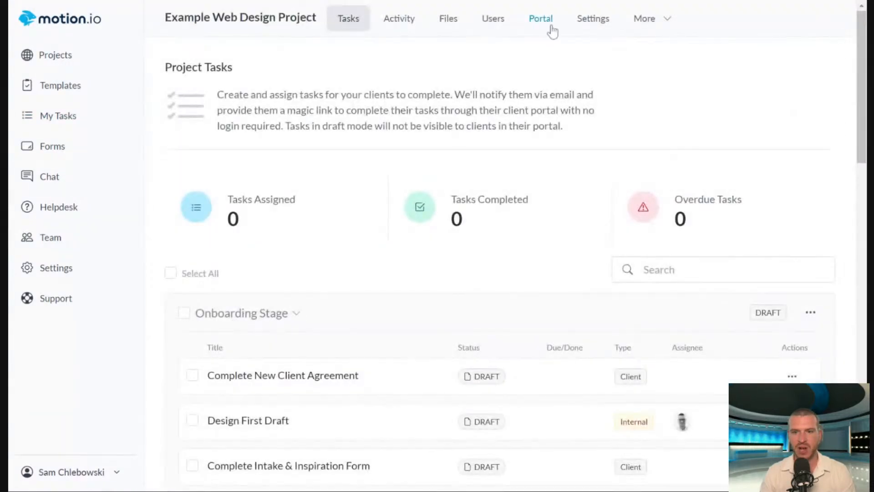
{"action": "left_click", "coordinate": [546, 20]}
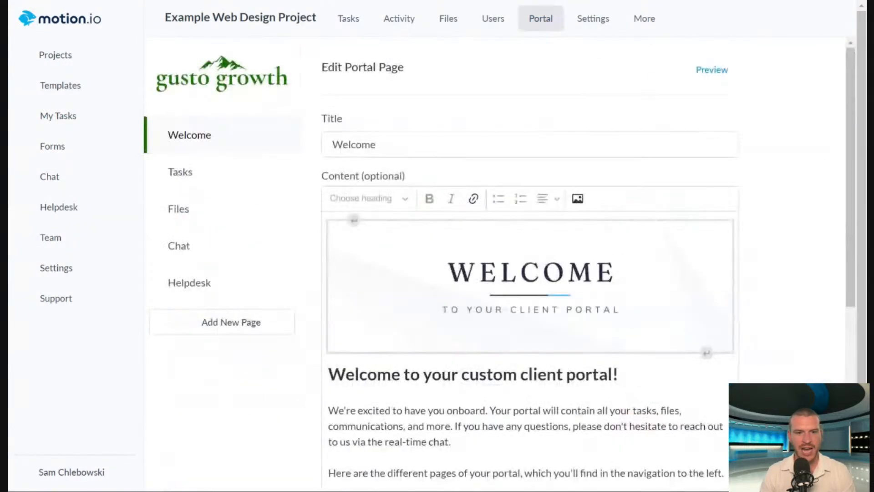
{"action": "left_click", "coordinate": [211, 209]}
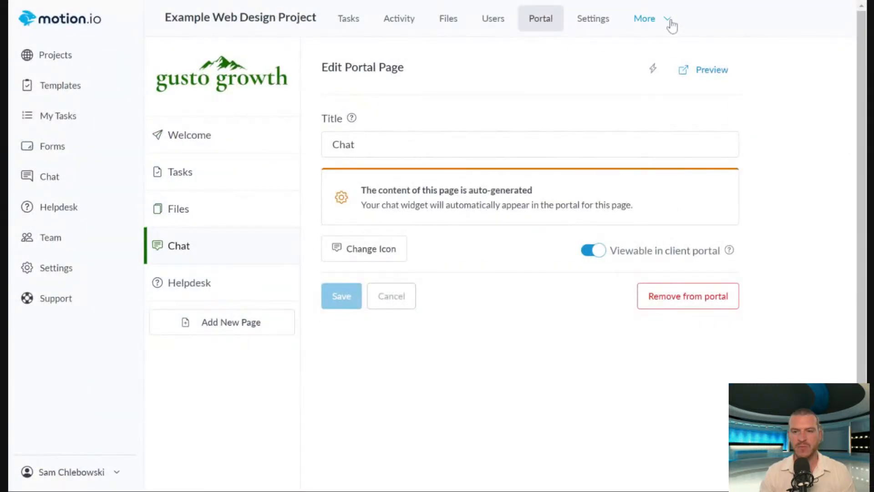
Open the Onboarding Stage SOP note in the Example Web Design Project's notes.
{"action": "left_click", "coordinate": [655, 19]}
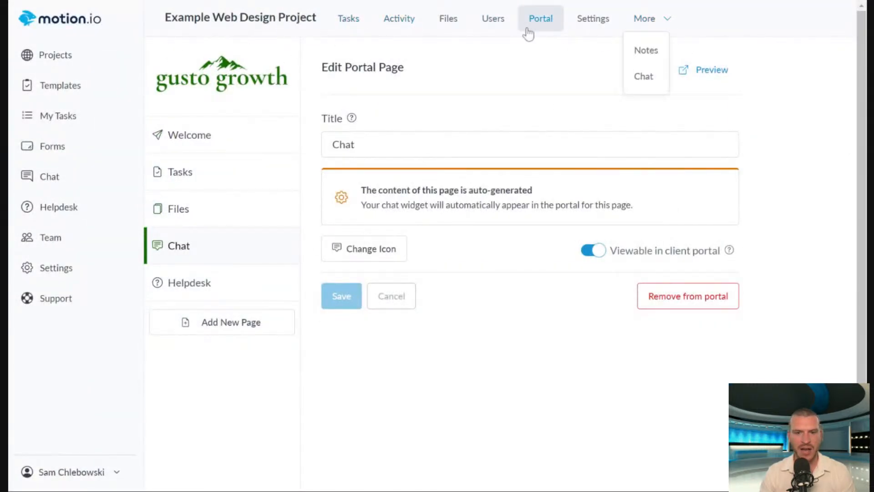
{"action": "left_click", "coordinate": [648, 53]}
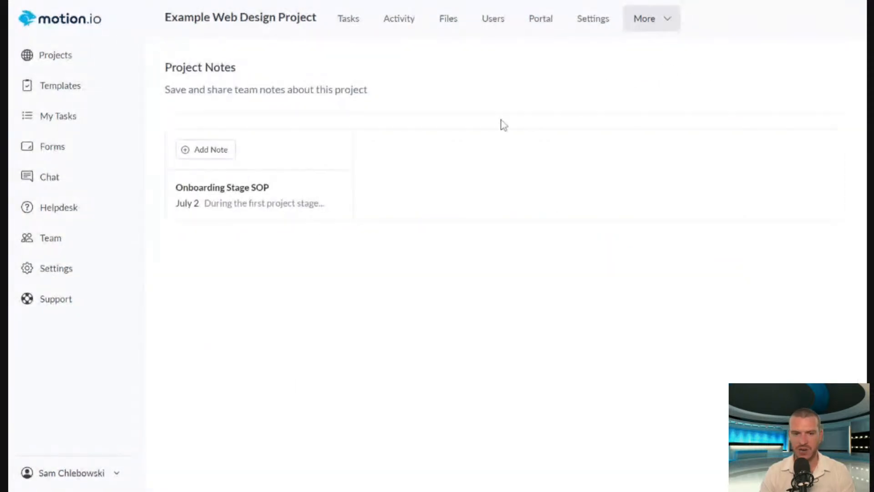
{"action": "left_click", "coordinate": [231, 209]}
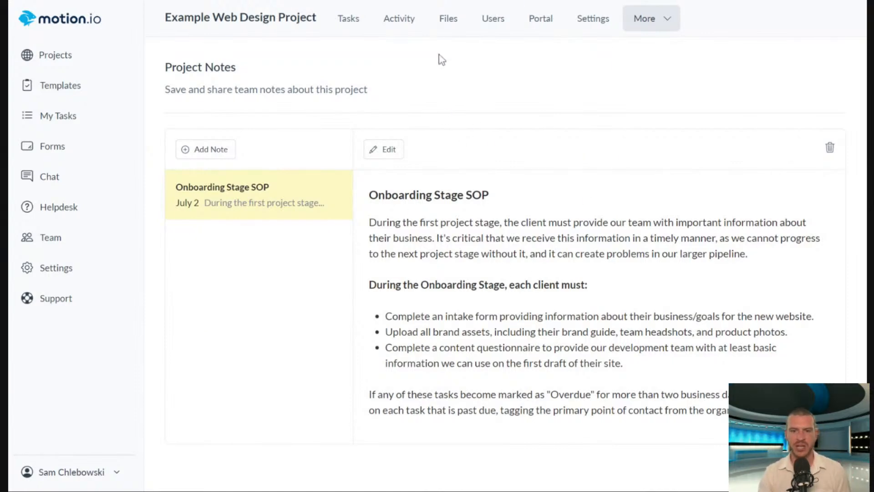
Add a colleague to the project's users with the Team Member role.
{"action": "left_click", "coordinate": [492, 19]}
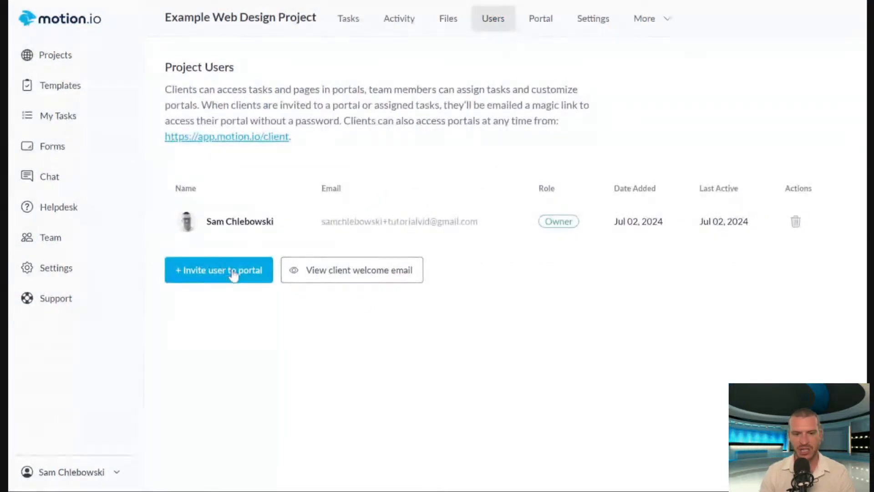
{"action": "left_click", "coordinate": [233, 273]}
{"action": "left_click", "coordinate": [437, 236]}
{"action": "left_click", "coordinate": [349, 302]}
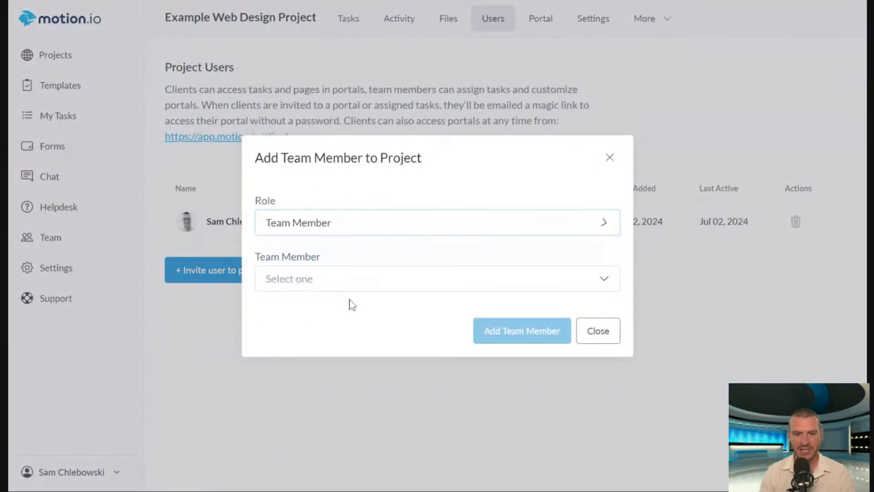
{"action": "left_click", "coordinate": [337, 278]}
{"action": "left_click", "coordinate": [337, 250]}
{"action": "left_click", "coordinate": [523, 334]}
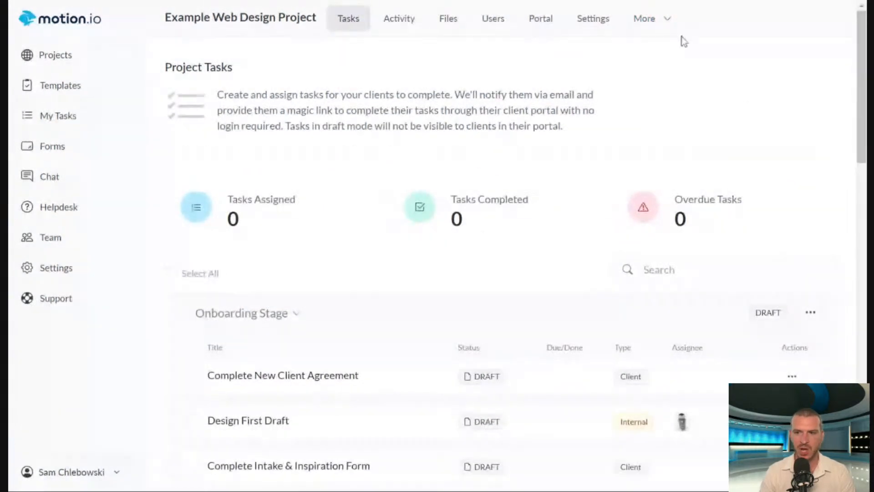
Add a project note titled "Design Decisions" and save it.
{"action": "left_click", "coordinate": [649, 26]}
{"action": "left_click", "coordinate": [651, 57]}
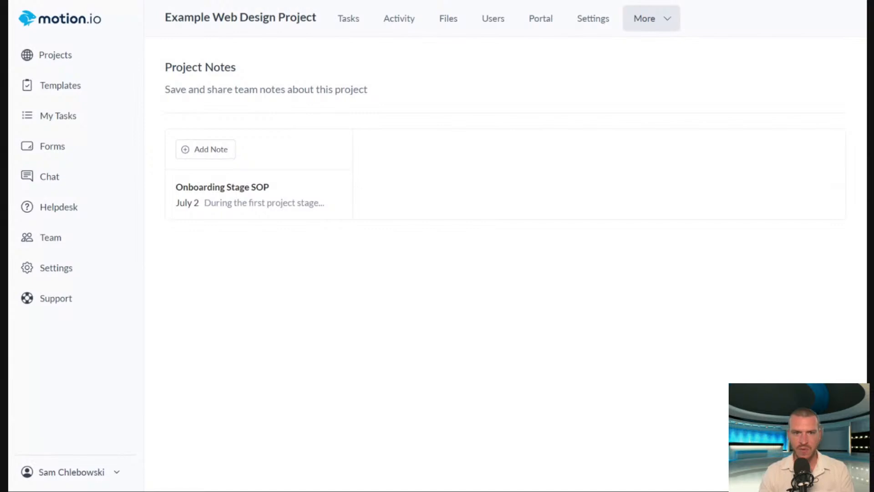
{"action": "left_click", "coordinate": [209, 150]}
{"action": "key", "text": "ctrl+a"}
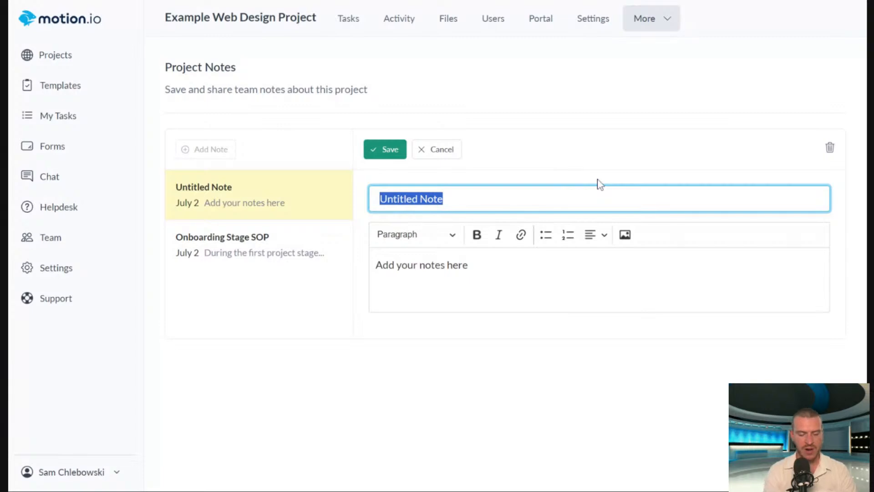
{"action": "type", "text": "Design Decisions"}
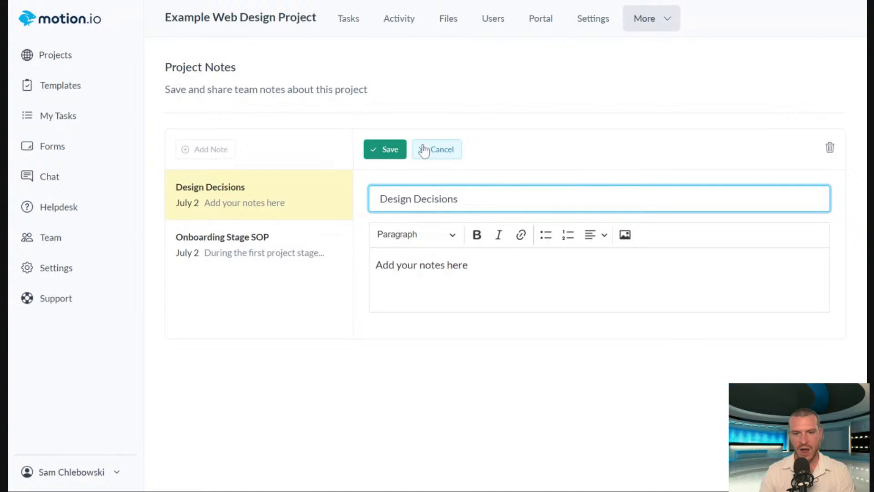
{"action": "left_click", "coordinate": [395, 150]}
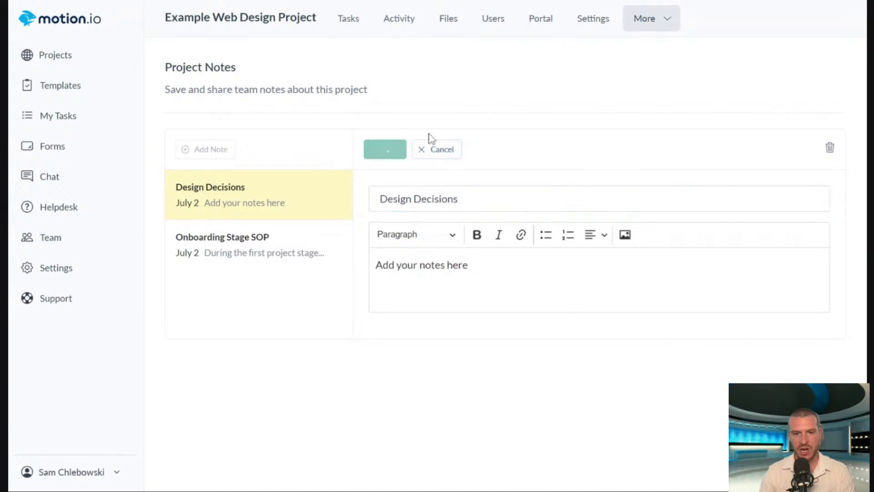
Add another project note titled "Website Domain & Email Setup" and save it.
{"action": "left_click", "coordinate": [217, 150]}
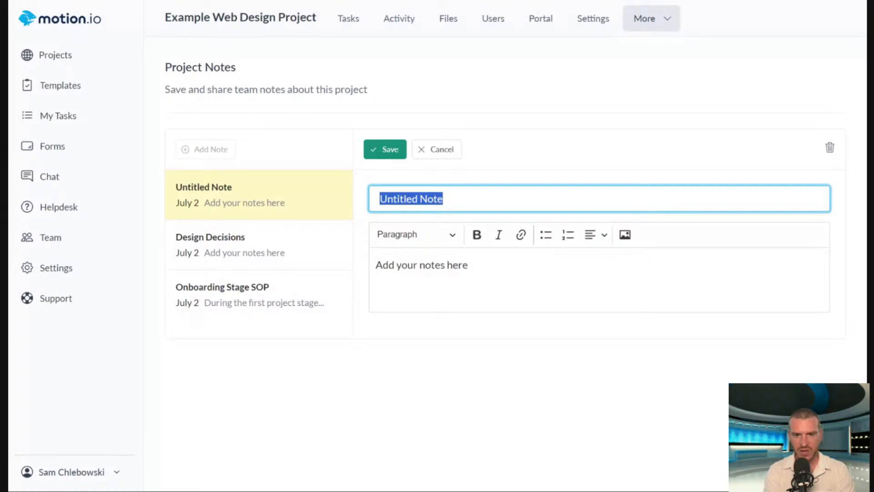
{"action": "type", "text": "Website Doma"}
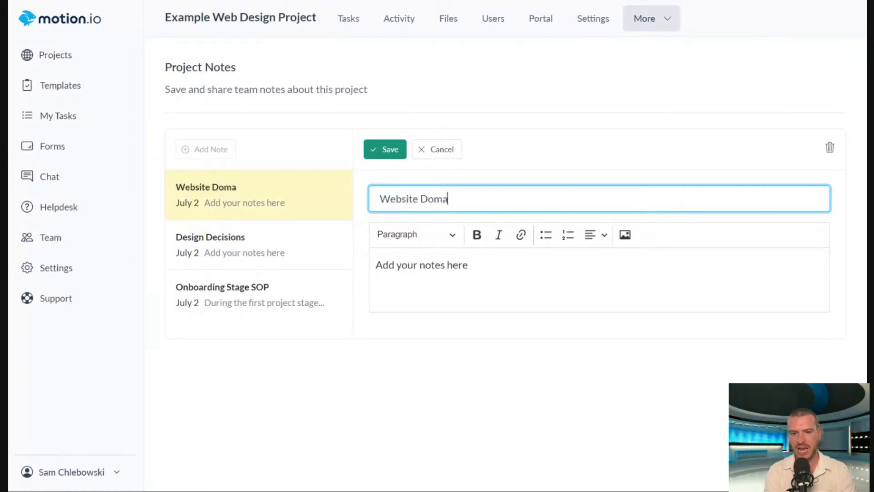
{"action": "type", "text": "in & Email S"}
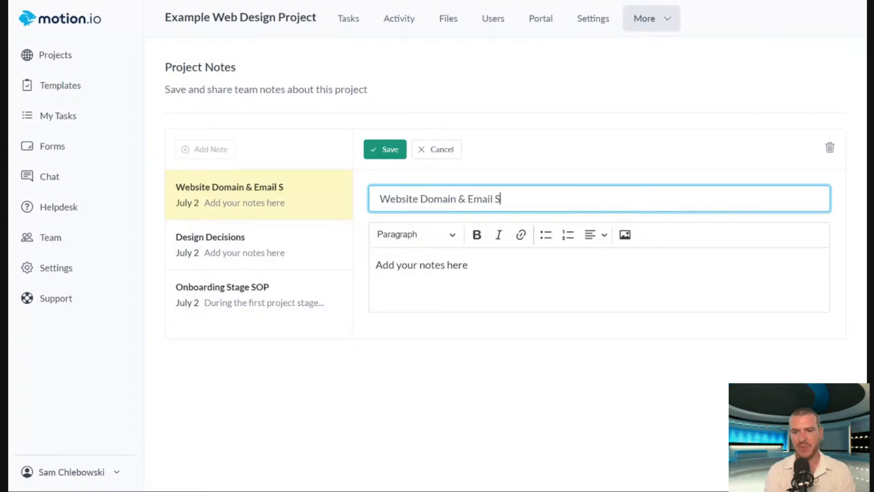
{"action": "type", "text": "etup"}
{"action": "left_click", "coordinate": [390, 151]}
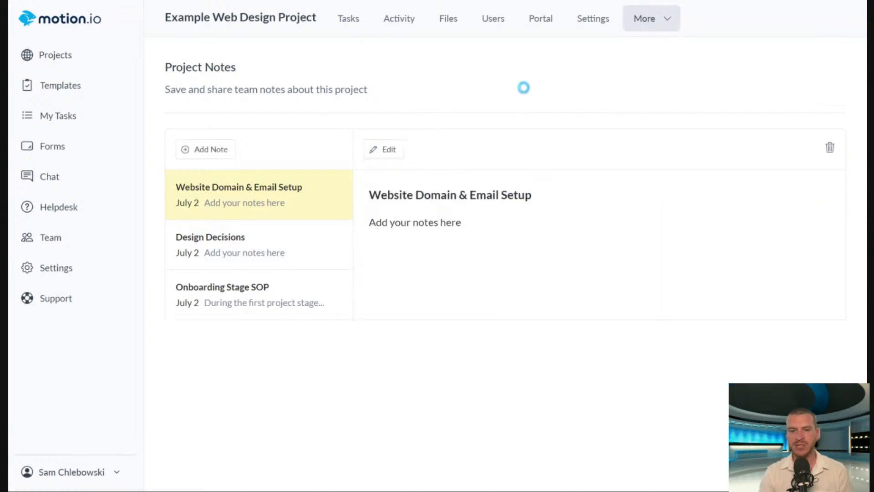
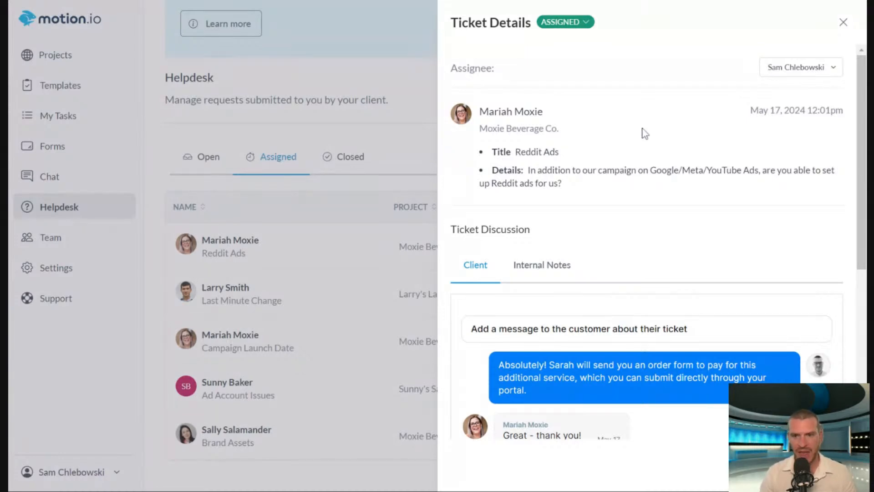
Review the Reddit Ads helpdesk ticket's request details, client discussion and internal team notes.
{"action": "scroll", "coordinate": [853, 170], "scroll_direction": "down", "scroll_amount": 1}
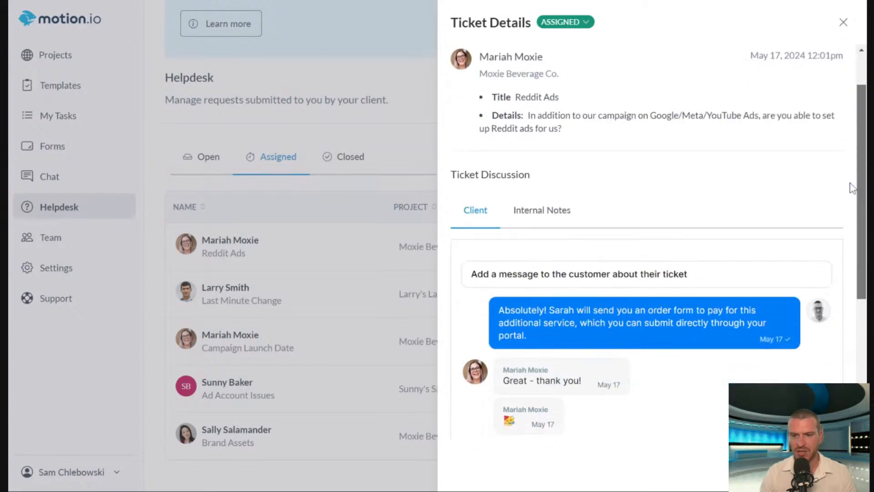
{"action": "scroll", "coordinate": [851, 182], "scroll_direction": "down", "scroll_amount": 3}
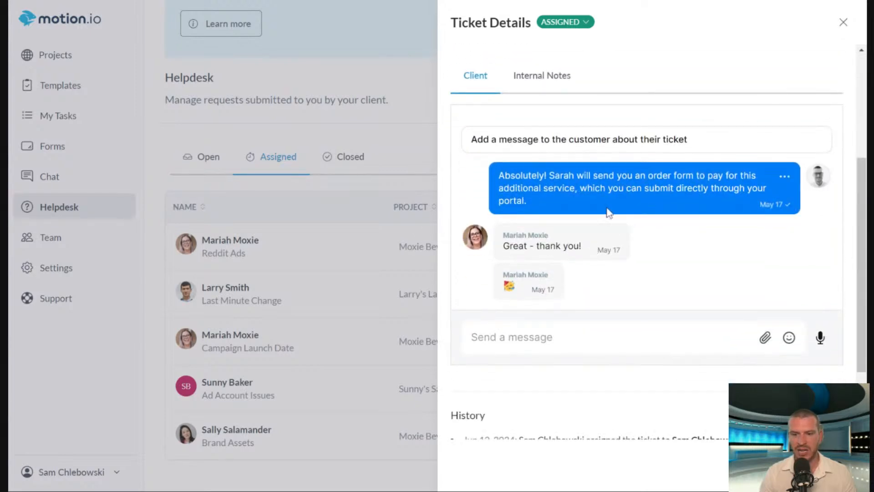
{"action": "scroll", "coordinate": [712, 242], "scroll_direction": "up", "scroll_amount": 4}
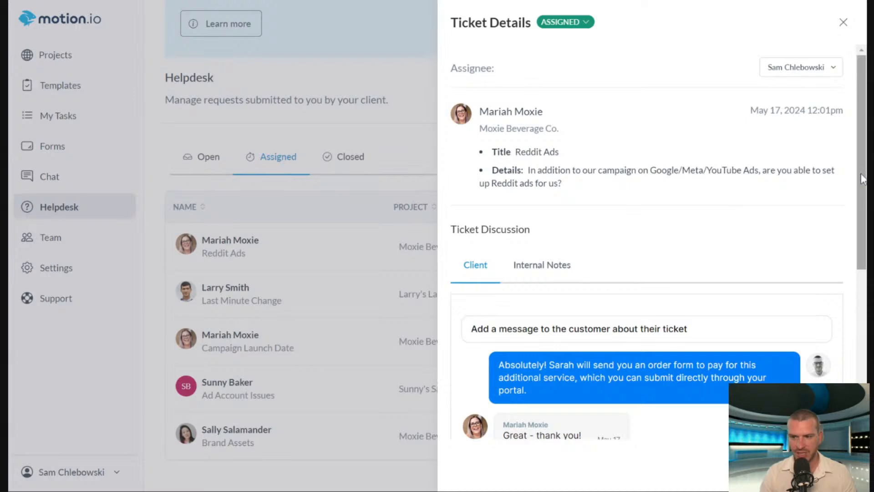
{"action": "left_click_drag", "start_coordinate": [864, 180], "coordinate": [864, 223]}
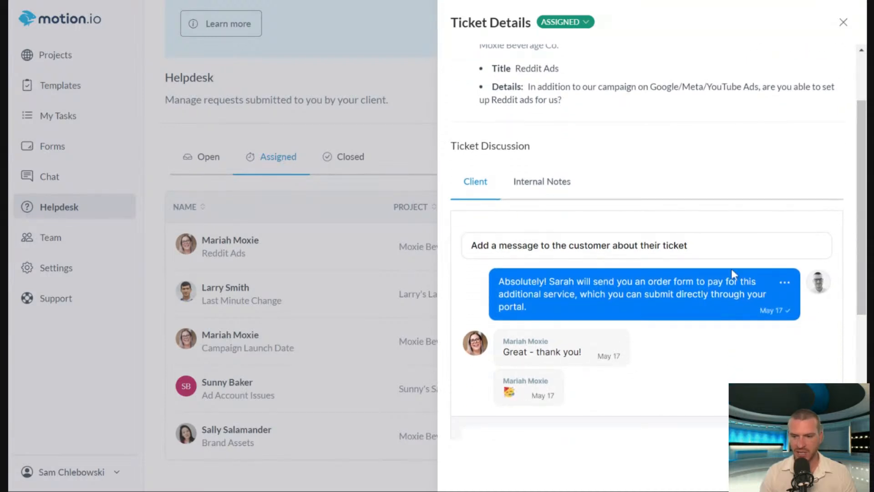
{"action": "scroll", "coordinate": [731, 274], "scroll_direction": "down", "scroll_amount": 4}
{"action": "scroll", "coordinate": [710, 223], "scroll_direction": "up", "scroll_amount": 2}
{"action": "scroll", "coordinate": [816, 223], "scroll_direction": "up", "scroll_amount": 2}
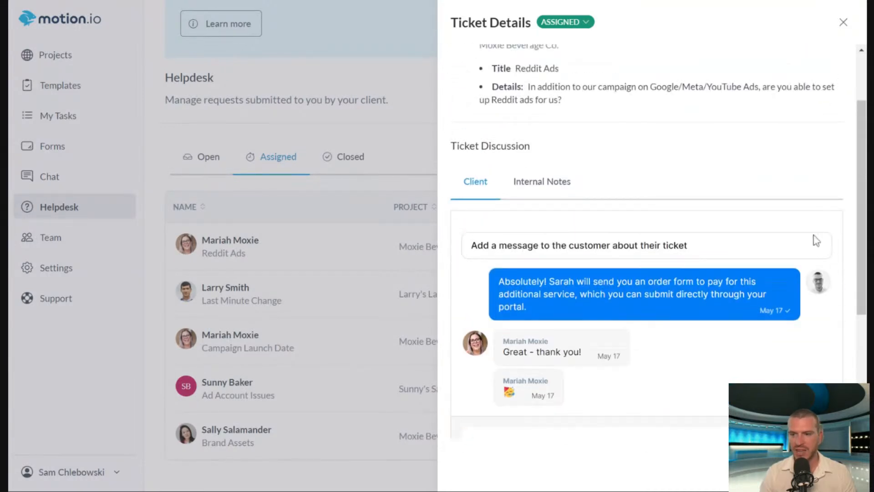
{"action": "left_click", "coordinate": [528, 182]}
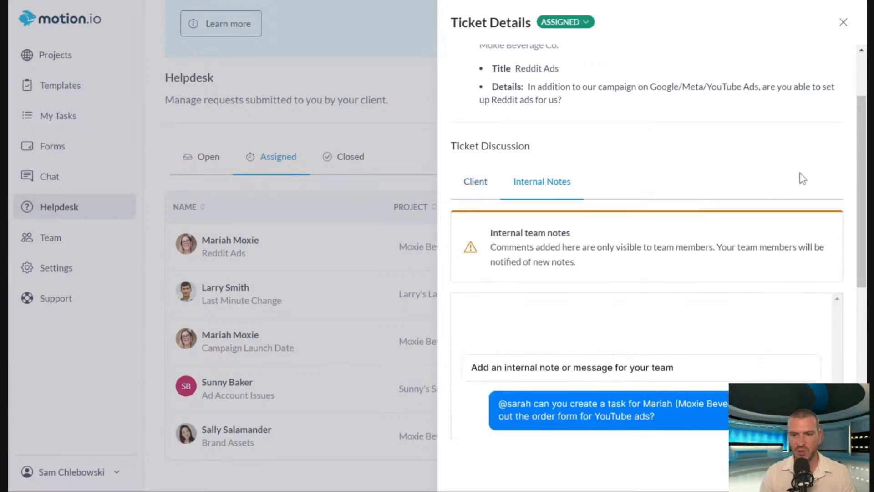
{"action": "scroll", "coordinate": [646, 241], "scroll_direction": "down", "scroll_amount": 4}
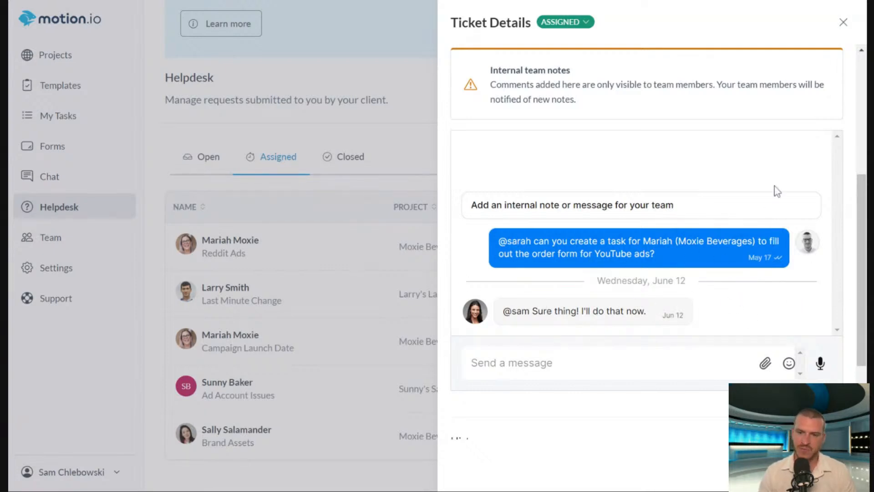
{"action": "scroll", "coordinate": [804, 173], "scroll_direction": "up", "scroll_amount": 5}
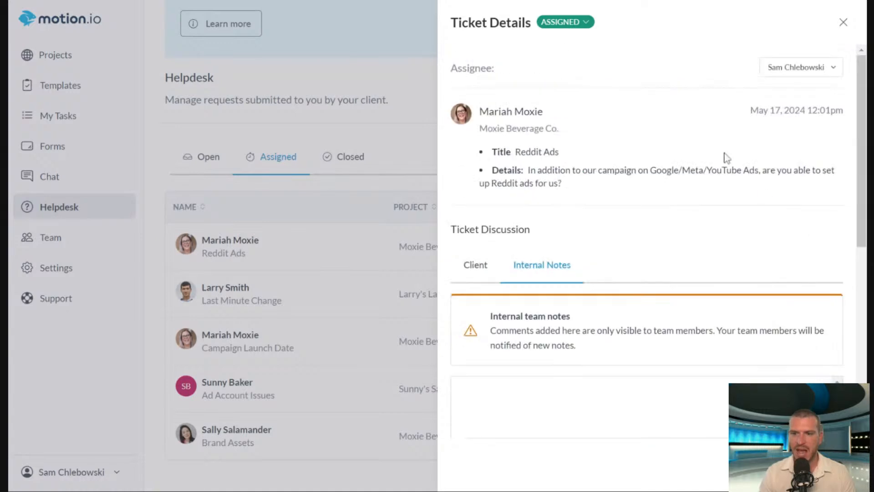
Set the Reddit Ads ticket's status to Closed and return to the helpdesk ticket list.
{"action": "left_click", "coordinate": [579, 25]}
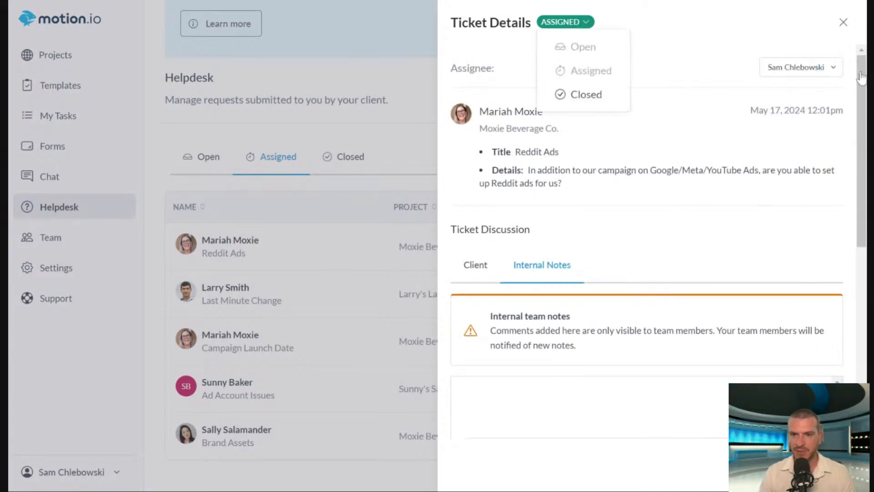
{"action": "left_click", "coordinate": [585, 96]}
{"action": "left_click", "coordinate": [835, 33]}
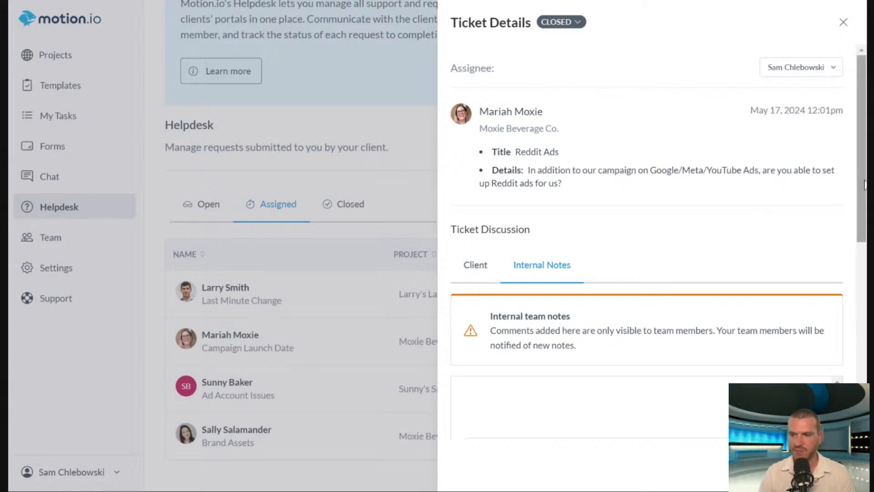
{"action": "scroll", "coordinate": [843, 261], "scroll_direction": "down", "scroll_amount": 5}
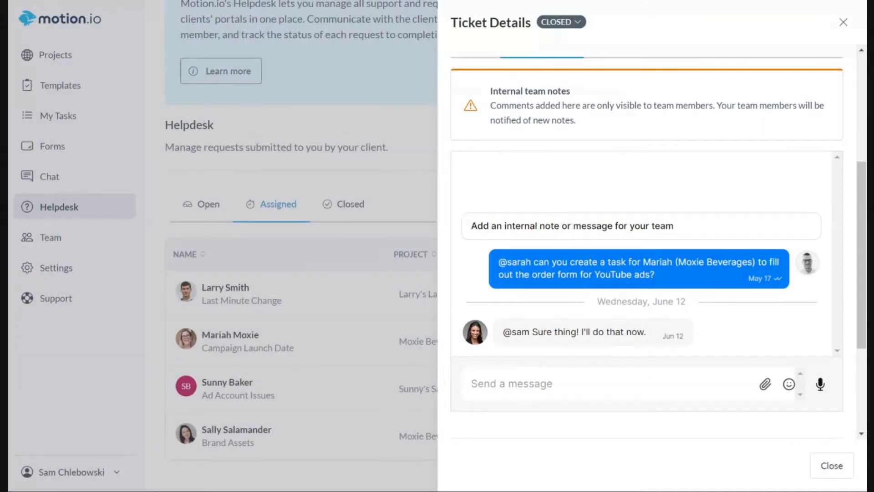
{"action": "left_click", "coordinate": [843, 22]}
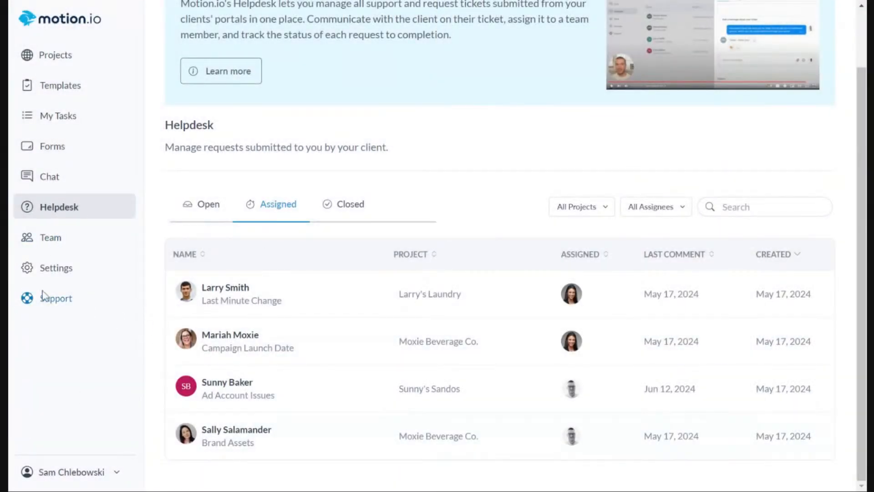
Add a custom field labelled "Client Website" with the slug {{WEBSITE}} in the team settings and save it.
{"action": "left_click", "coordinate": [63, 273]}
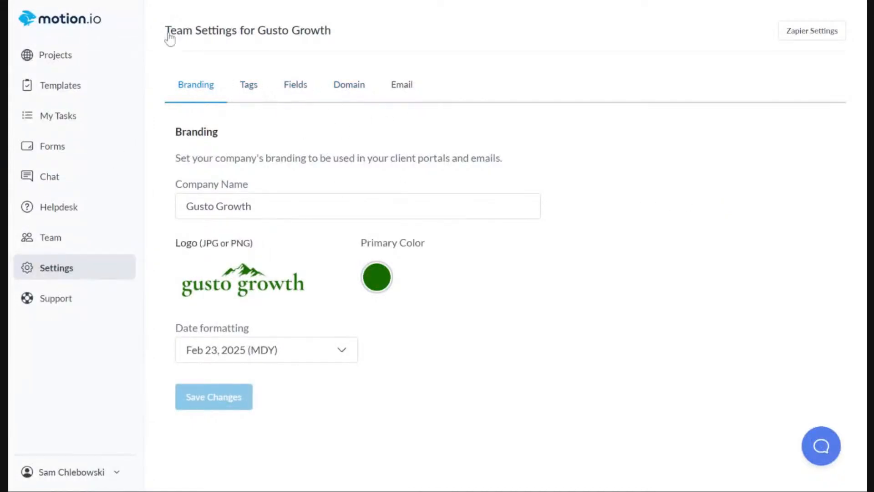
{"action": "left_click", "coordinate": [296, 90]}
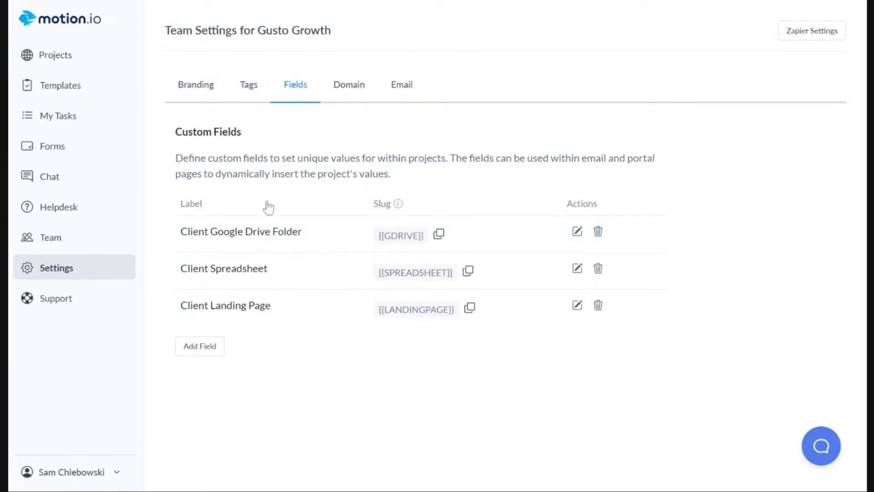
{"action": "left_click", "coordinate": [211, 353]}
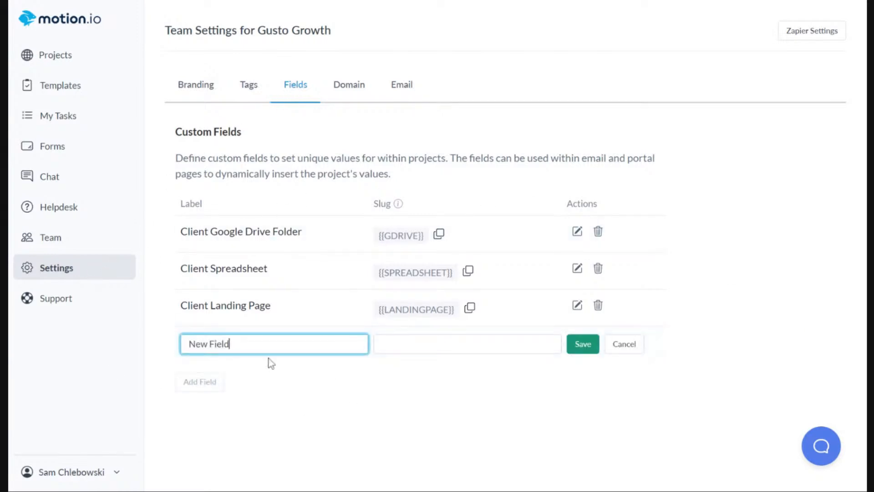
{"action": "key", "text": "ctrl+shift+Left"}
{"action": "key", "text": "ctrl+shift+Left"}
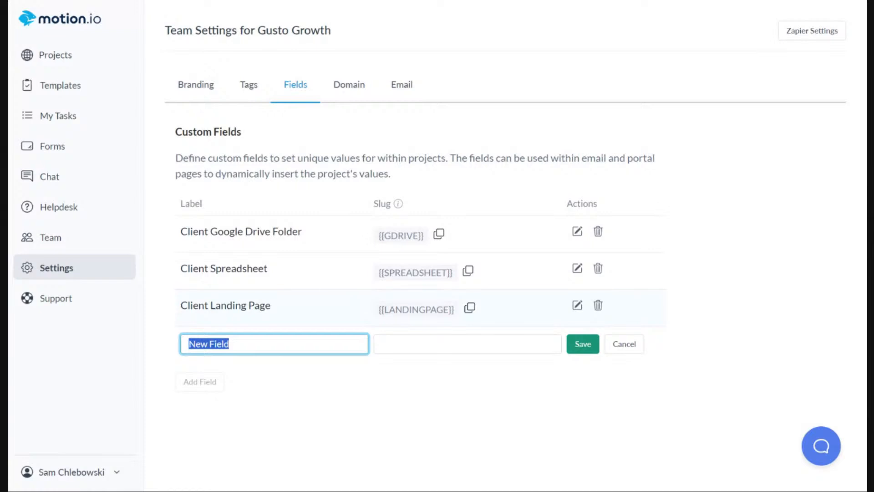
{"action": "type", "text": "C"}
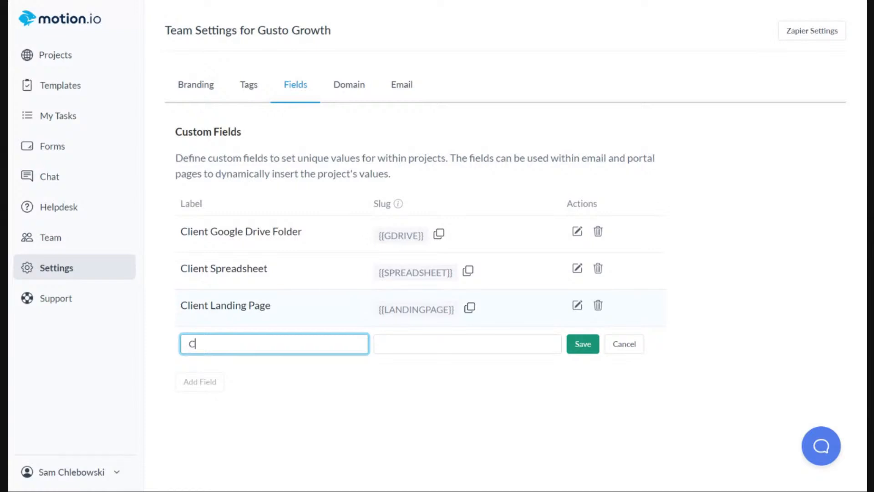
{"action": "type", "text": "lient Website"}
{"action": "key", "text": "Tab"}
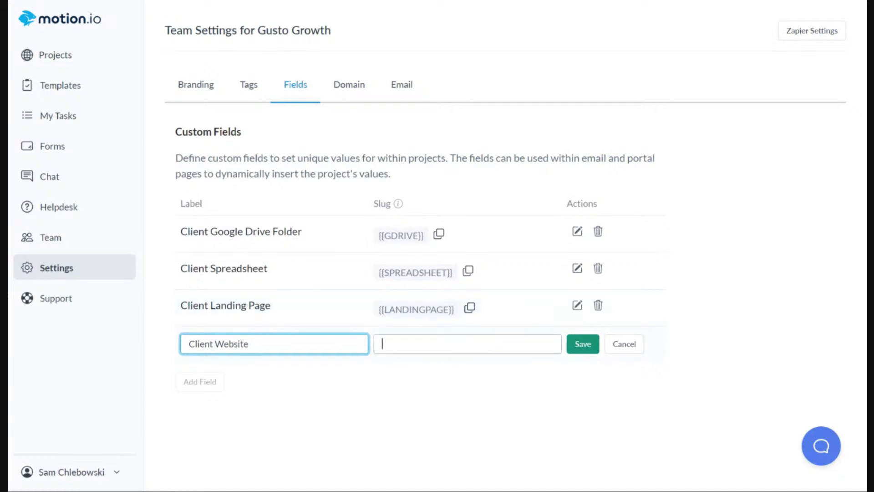
{"action": "type", "text": "{{"}
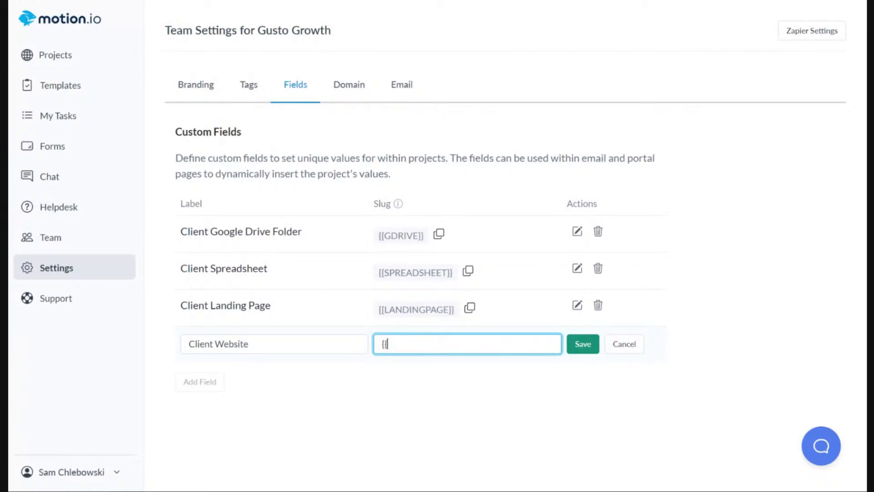
{"action": "type", "text": "WEBSITE"}
{"action": "left_click", "coordinate": [582, 346]}
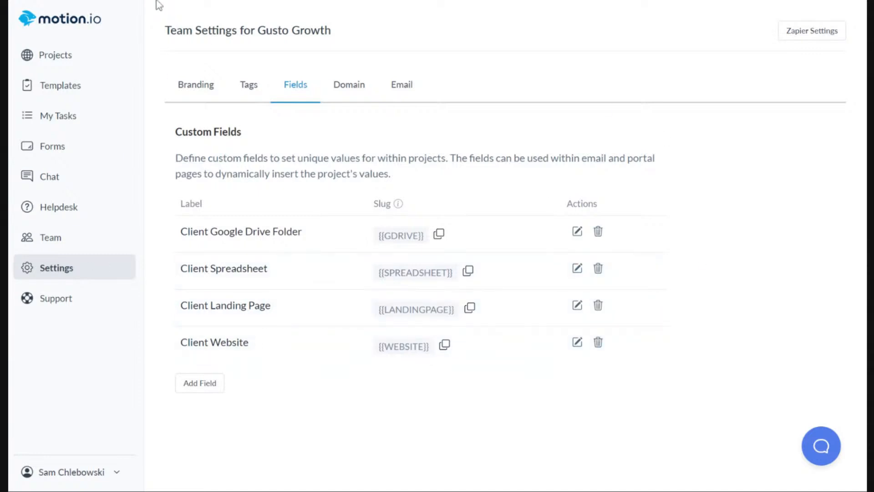
Archive the Example Web Design Project and the Recurring Task Examples project from the active projects.
{"action": "left_click", "coordinate": [43, 57]}
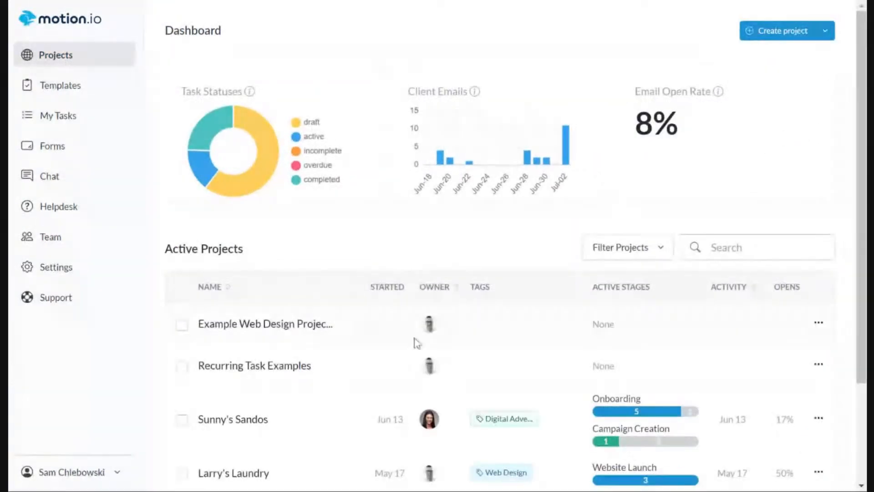
{"action": "scroll", "coordinate": [382, 237], "scroll_direction": "down", "scroll_amount": 2}
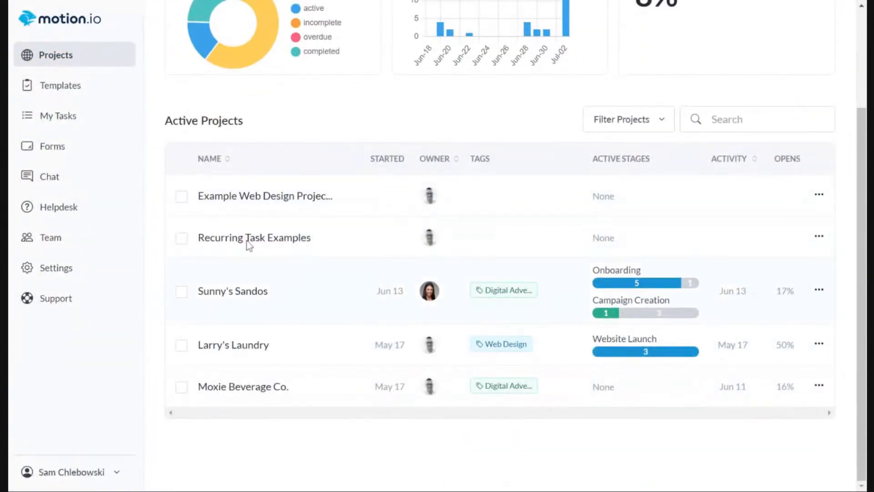
{"action": "left_click", "coordinate": [182, 237]}
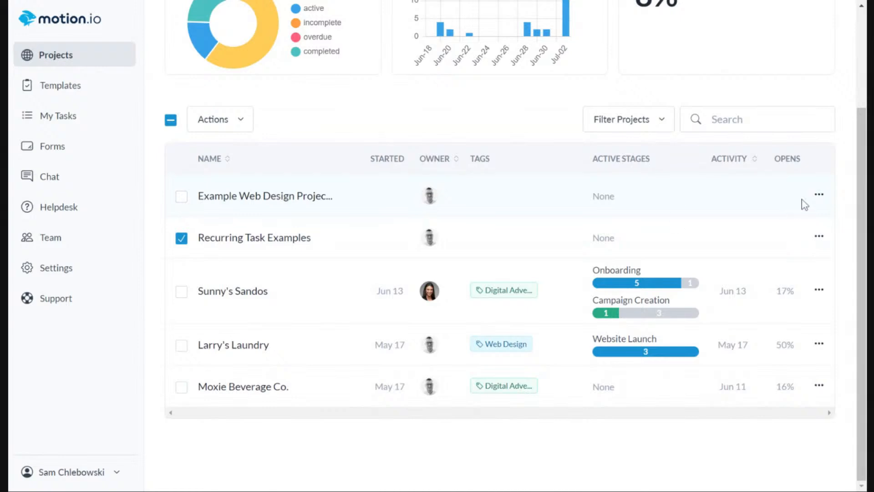
{"action": "left_click", "coordinate": [819, 199]}
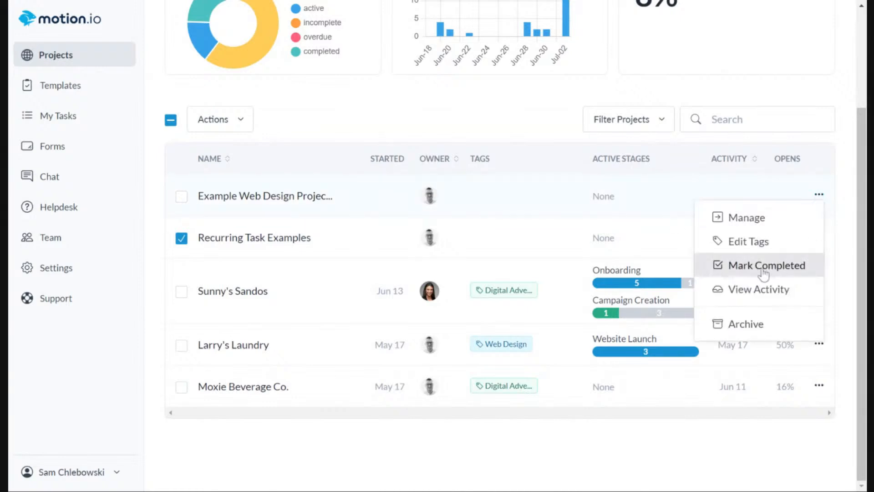
{"action": "left_click", "coordinate": [766, 321]}
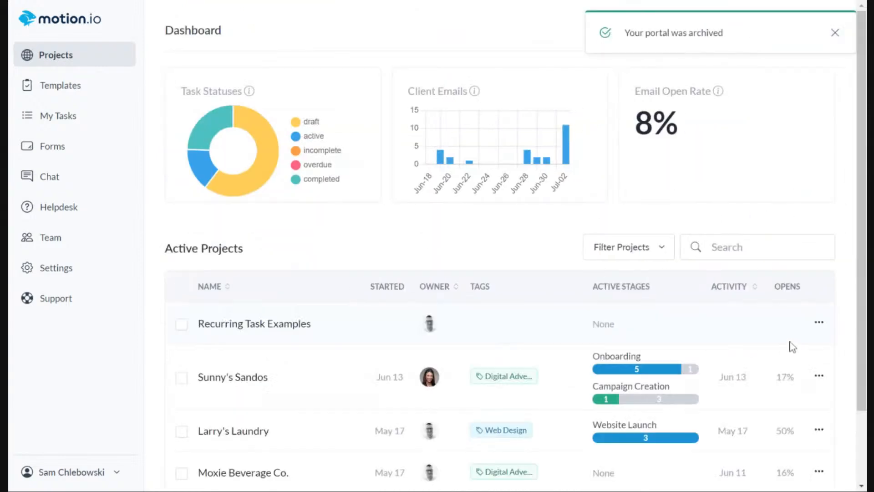
{"action": "left_click", "coordinate": [818, 324]}
{"action": "left_click", "coordinate": [749, 455]}
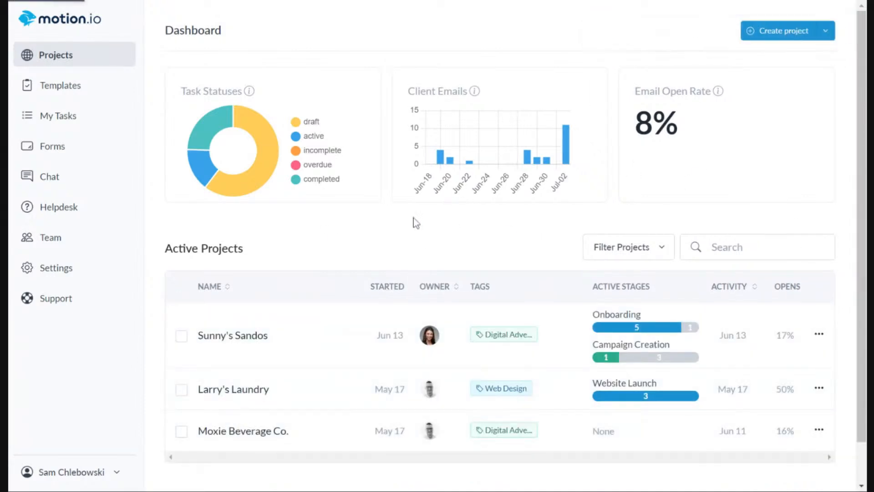
{"action": "left_click", "coordinate": [233, 394]}
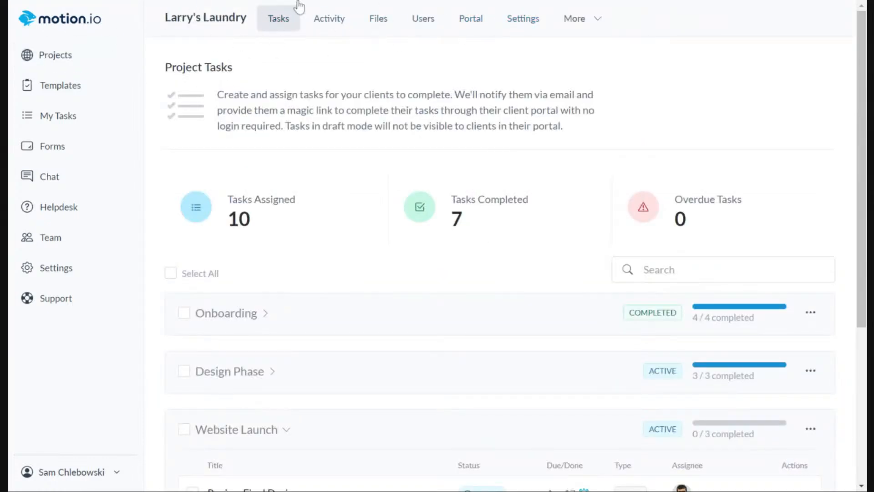
{"action": "left_click", "coordinate": [522, 19]}
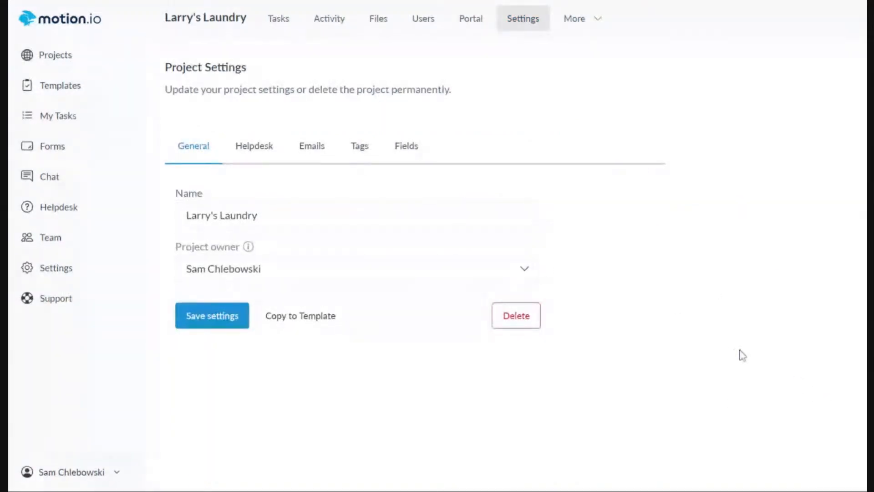
{"action": "left_click", "coordinate": [406, 144]}
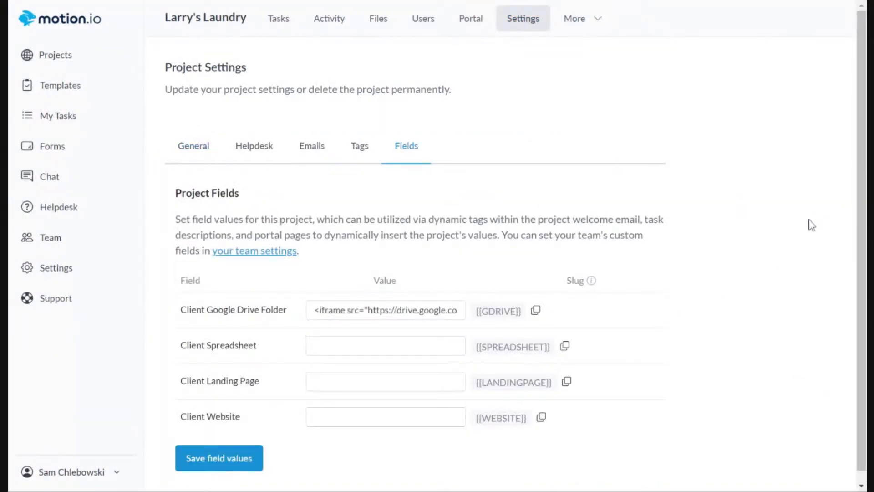
{"action": "scroll", "coordinate": [781, 230], "scroll_direction": "down", "scroll_amount": 1}
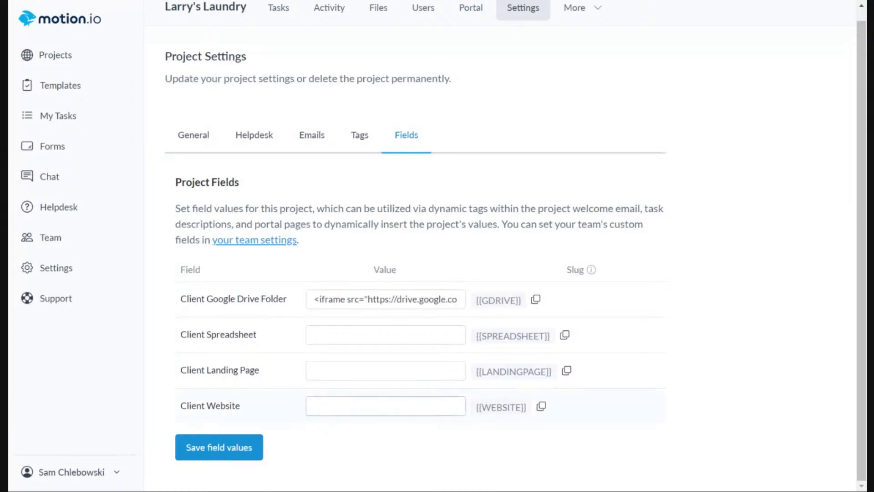
{"action": "left_click", "coordinate": [385, 405]}
{"action": "type", "text": "https://motion.io/"}
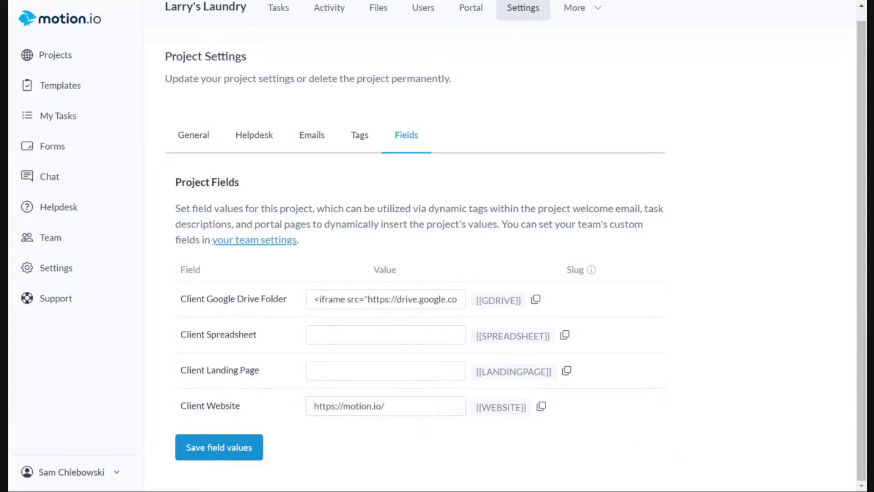
{"action": "left_click", "coordinate": [753, 412]}
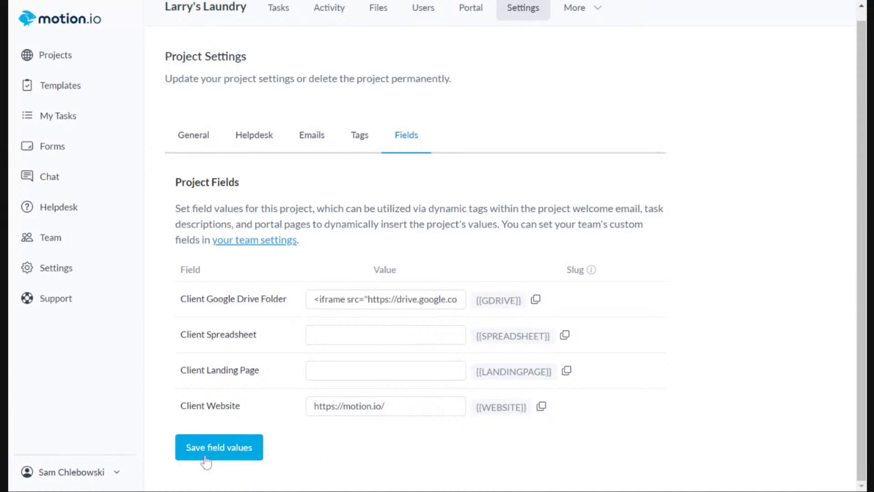
{"action": "left_click", "coordinate": [227, 449]}
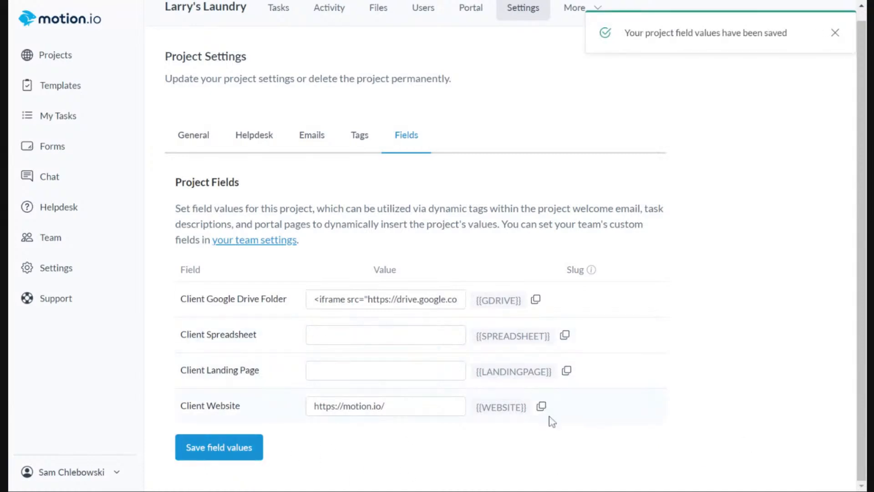
Copy the Client Website field's slug and go back to the Larry's Laundry project tasks.
{"action": "left_click", "coordinate": [541, 406]}
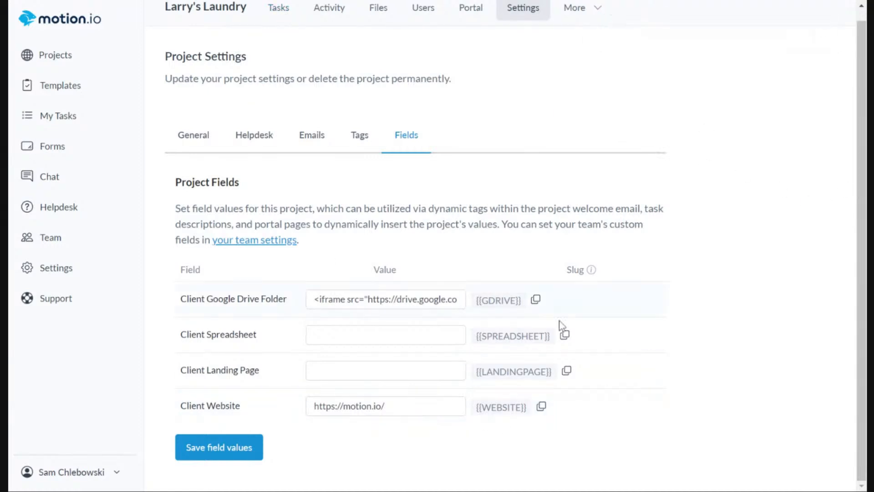
{"action": "left_click", "coordinate": [214, 12]}
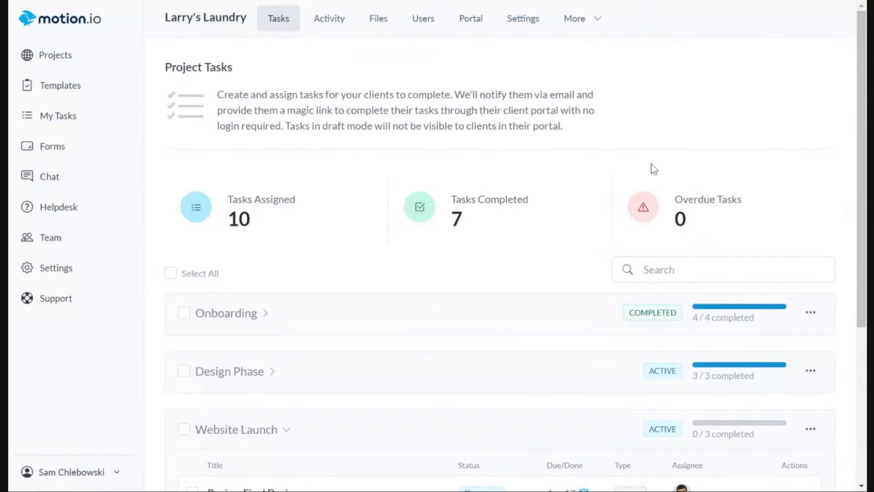
Start a new task in the Website Launch stage and title it "View Website".
{"action": "scroll", "coordinate": [501, 293], "scroll_direction": "down", "scroll_amount": 5}
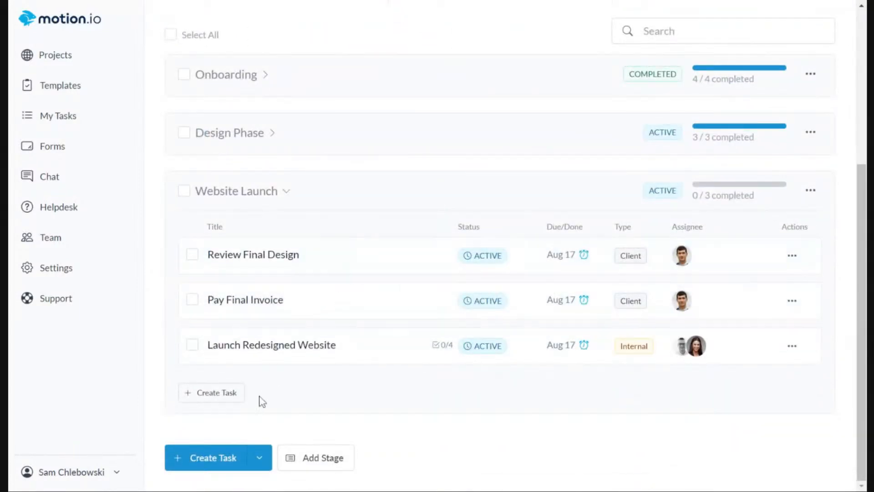
{"action": "left_click", "coordinate": [225, 398]}
{"action": "left_click", "coordinate": [561, 178]}
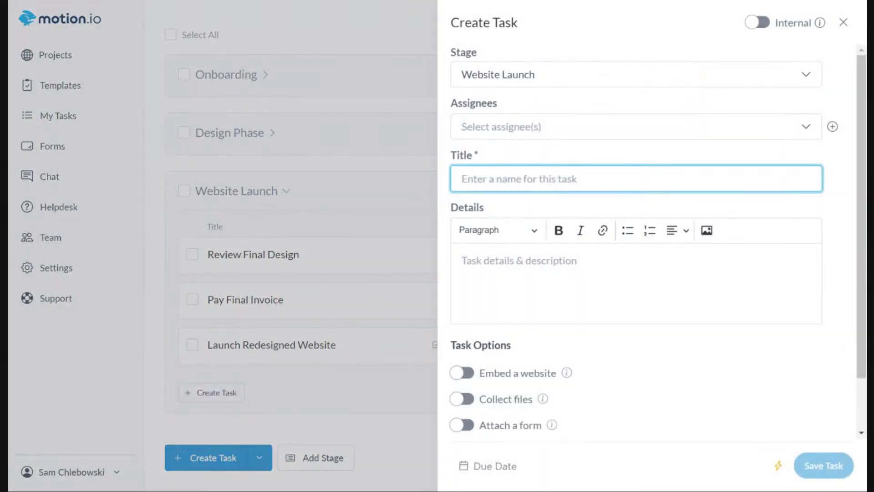
{"action": "type", "text": "visi"}
{"action": "key", "text": "BackSpace"}
{"action": "key", "text": "BackSpace"}
{"action": "key", "text": "BackSpace"}
{"action": "key", "text": "BackSpace"}
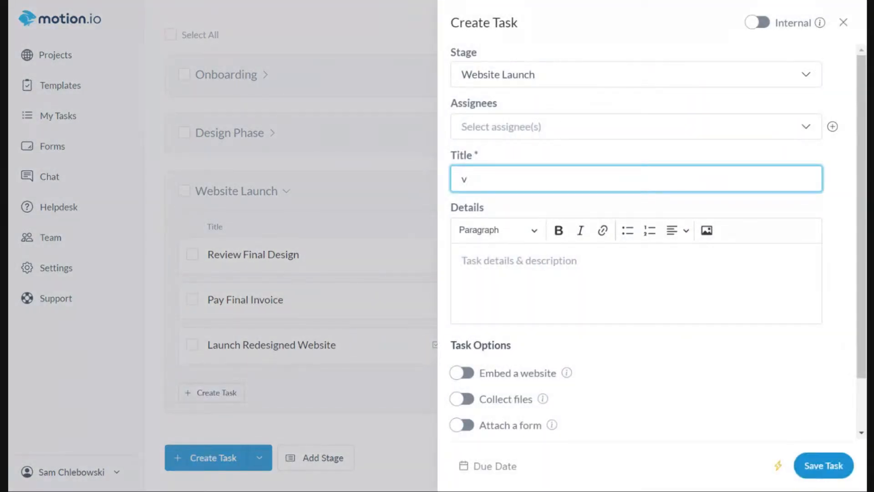
{"action": "type", "text": "View Website"}
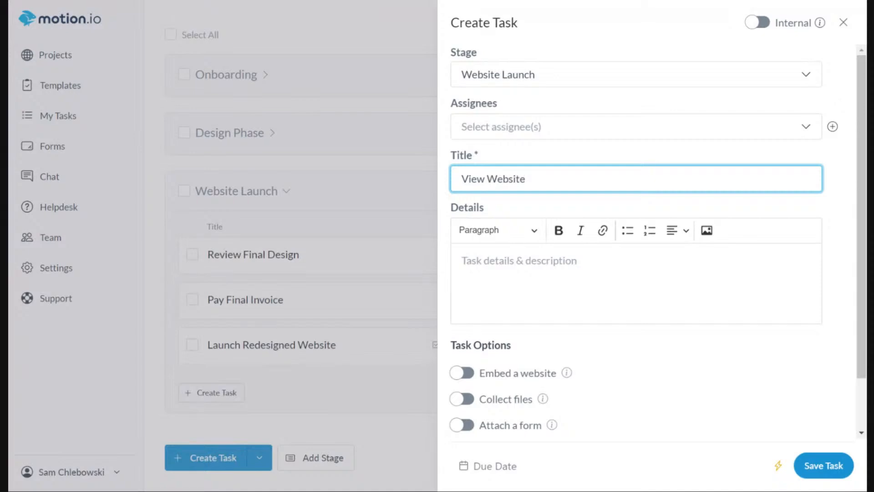
Assign the View Website task to the project's client and insert the {{WEBSITE}} slug in its details.
{"action": "left_click", "coordinate": [577, 127]}
{"action": "left_click", "coordinate": [517, 157]}
{"action": "left_click", "coordinate": [639, 103]}
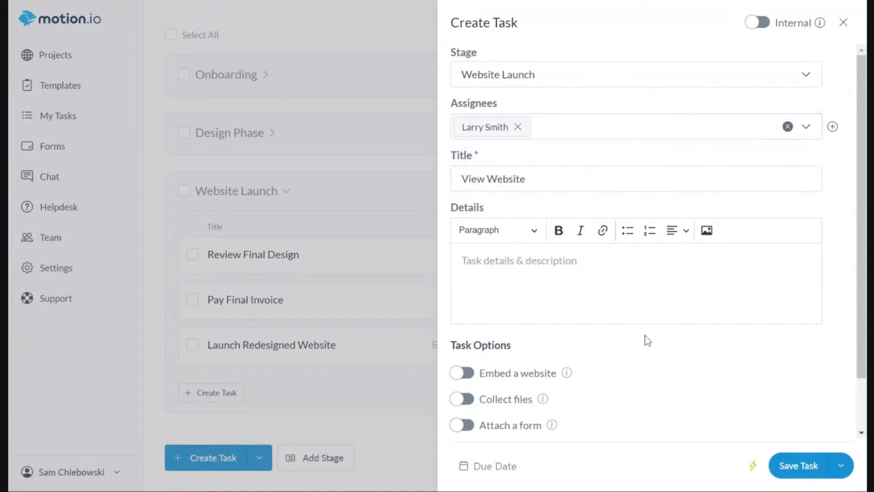
{"action": "scroll", "coordinate": [786, 328], "scroll_direction": "down", "scroll_amount": 2}
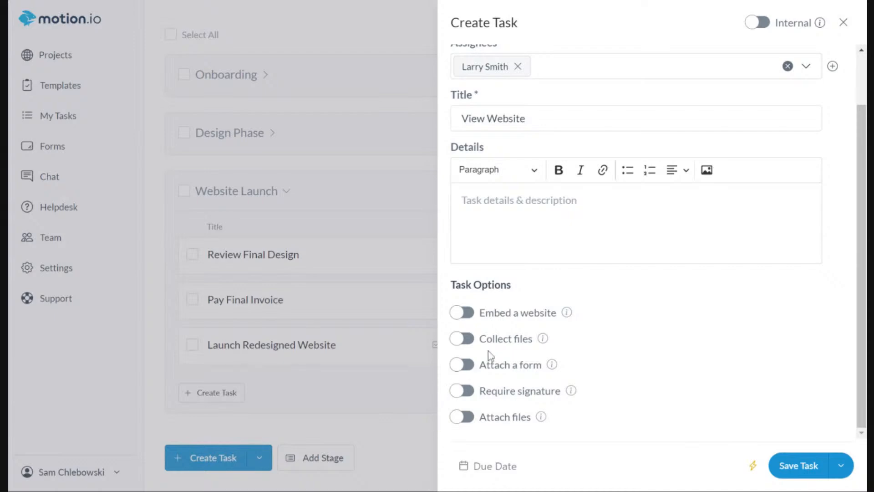
{"action": "left_click", "coordinate": [528, 257]}
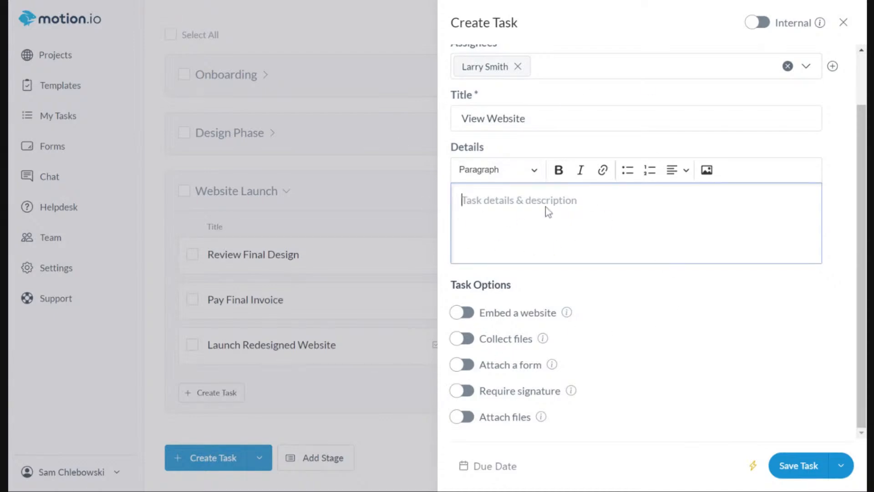
{"action": "type", "text": "{{WEBSITE}}"}
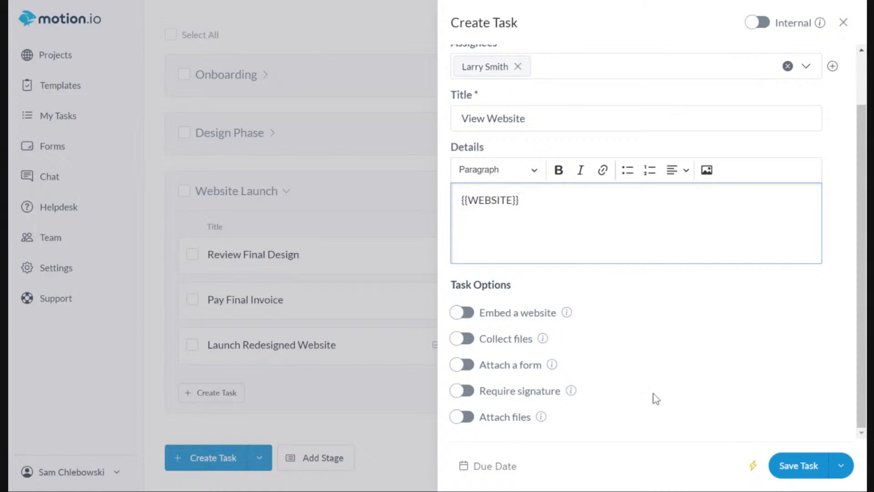
Embed a website in the task using {{WEBSITE}} as the embed code and save the task.
{"action": "left_click", "coordinate": [454, 306]}
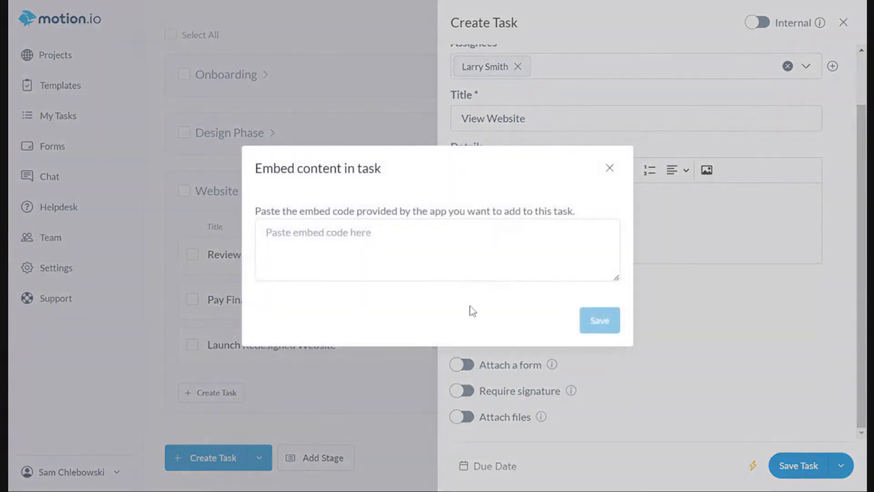
{"action": "type", "text": "{{WEBSITE}}"}
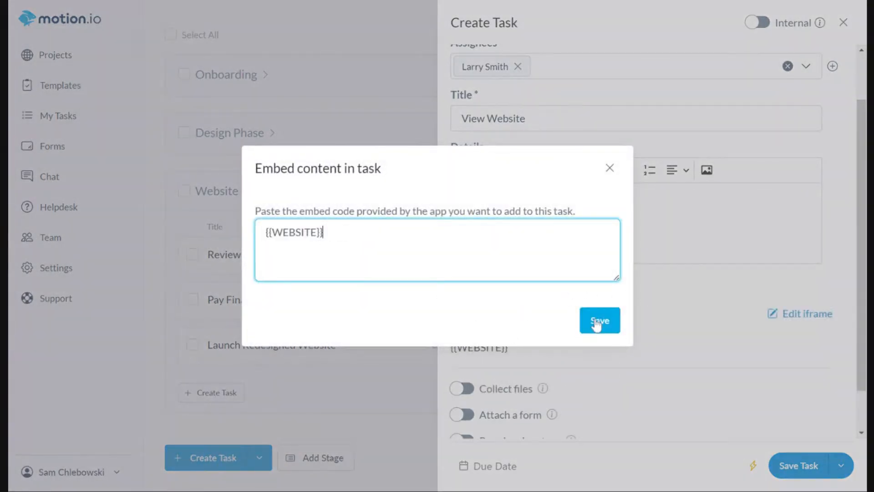
{"action": "left_click", "coordinate": [610, 326]}
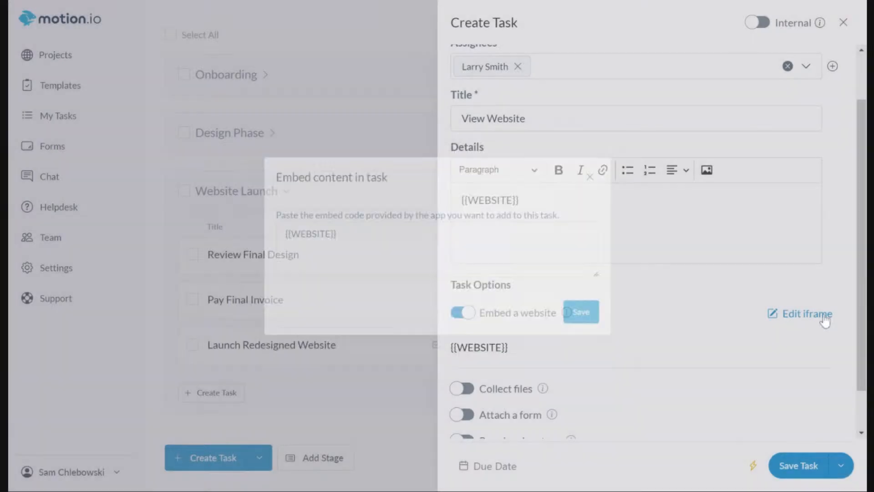
{"action": "scroll", "coordinate": [687, 396], "scroll_direction": "down", "scroll_amount": 1}
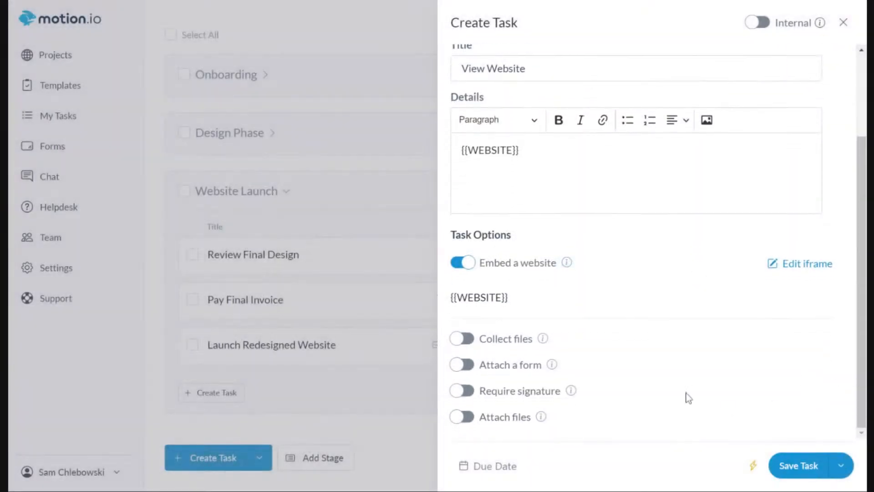
{"action": "left_click", "coordinate": [801, 465]}
Get the client's portal link from the Larry's Laundry project users.
{"action": "scroll", "coordinate": [364, 158], "scroll_direction": "up", "scroll_amount": 5}
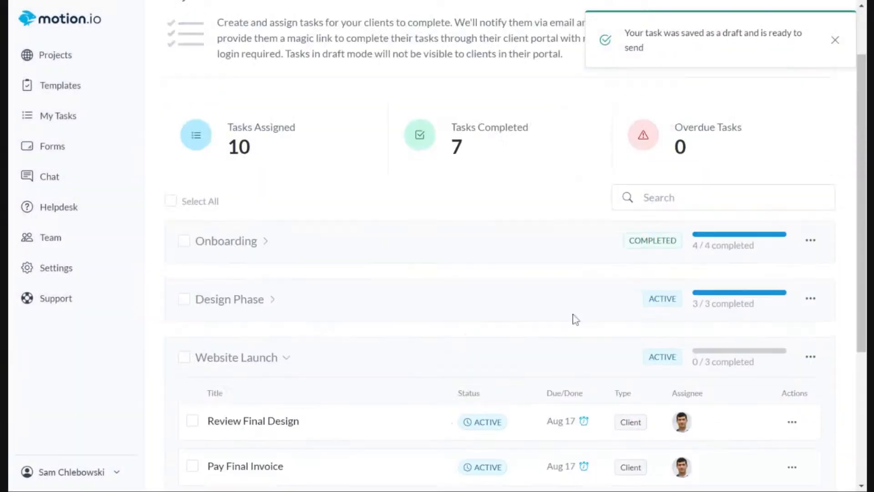
{"action": "left_click", "coordinate": [429, 23]}
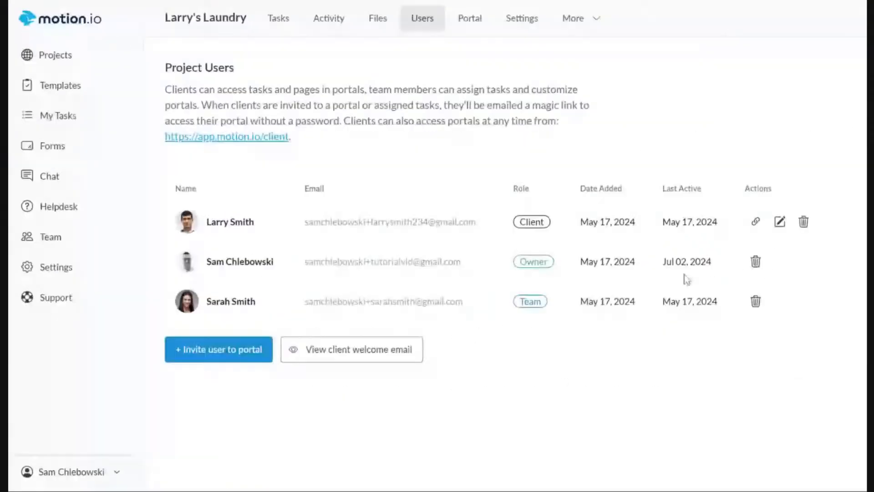
{"action": "left_click", "coordinate": [755, 221]}
Send the View Website draft task in the Website Launch stage to the client.
{"action": "scroll", "coordinate": [728, 340], "scroll_direction": "down", "scroll_amount": 6}
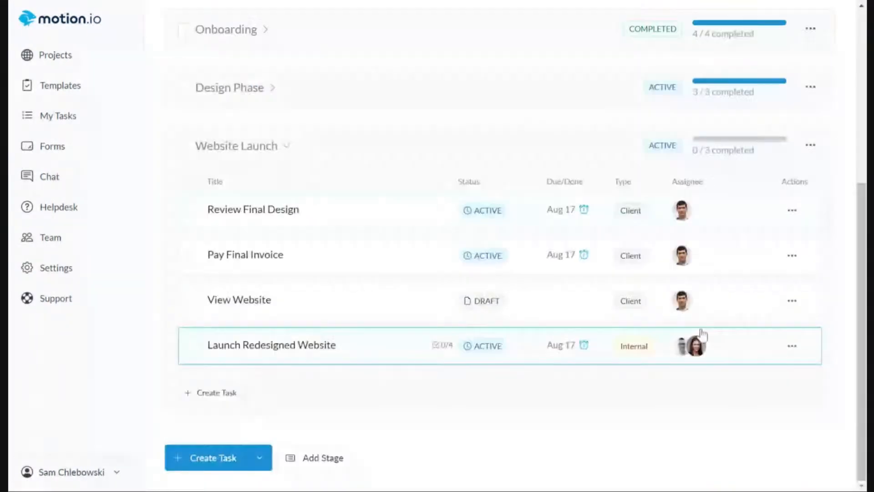
{"action": "left_click", "coordinate": [480, 301]}
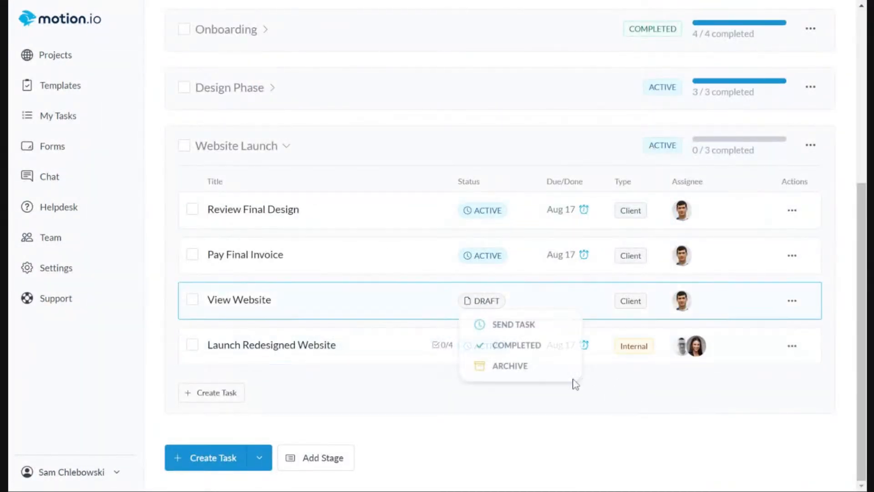
{"action": "left_click", "coordinate": [503, 324]}
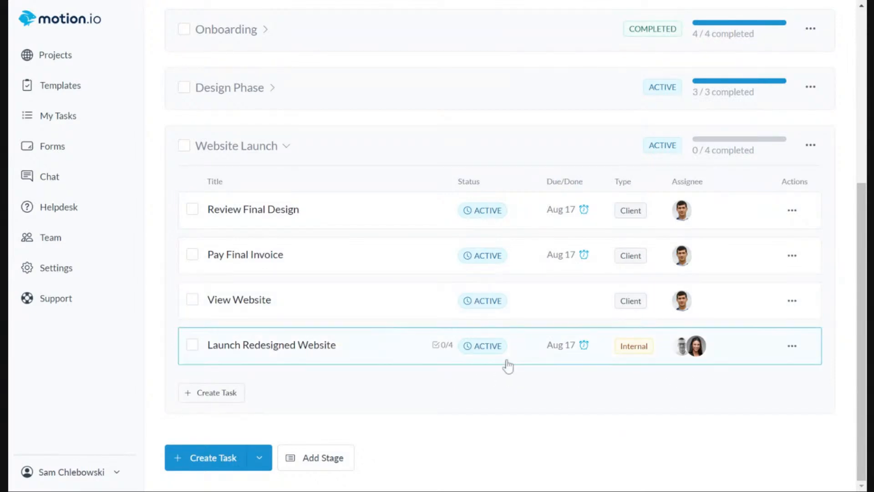
Open the View Website task, examine how its custom field slug appears on the team side, and close it.
{"action": "left_click", "coordinate": [314, 305]}
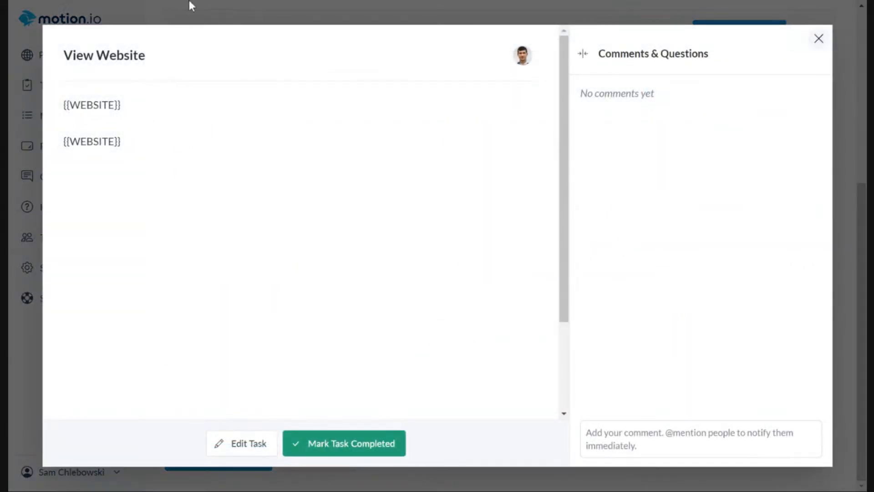
{"action": "left_click_drag", "start_coordinate": [155, 117], "coordinate": [59, 88]}
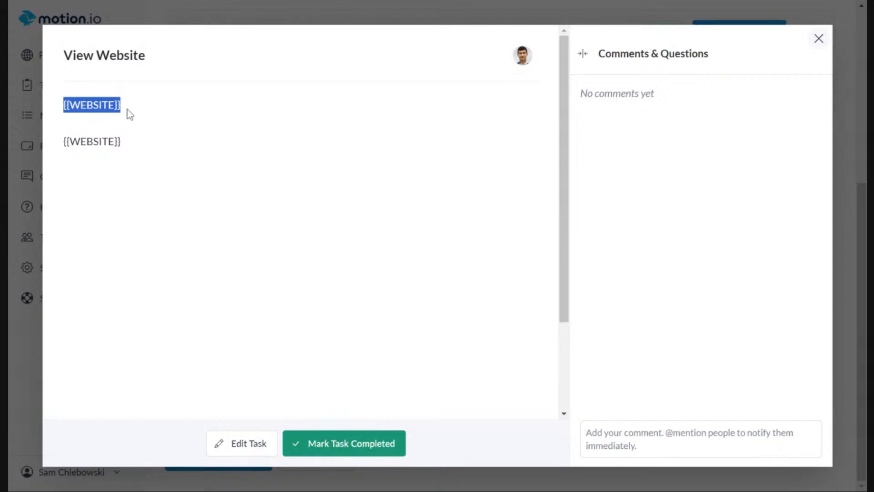
{"action": "left_click_drag", "start_coordinate": [157, 117], "coordinate": [64, 104]}
{"action": "left_click", "coordinate": [819, 40]}
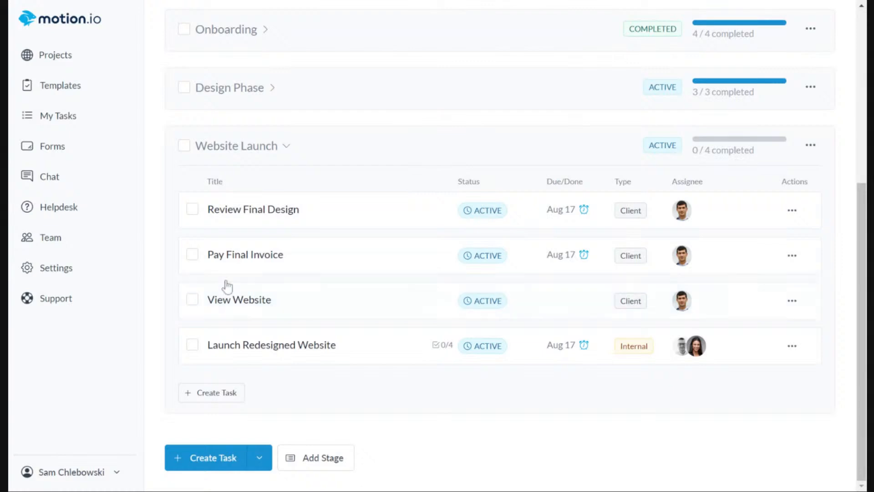
View the tags and custom fields in the Larry's Laundry project settings.
{"action": "scroll", "coordinate": [482, 268], "scroll_direction": "up", "scroll_amount": 6}
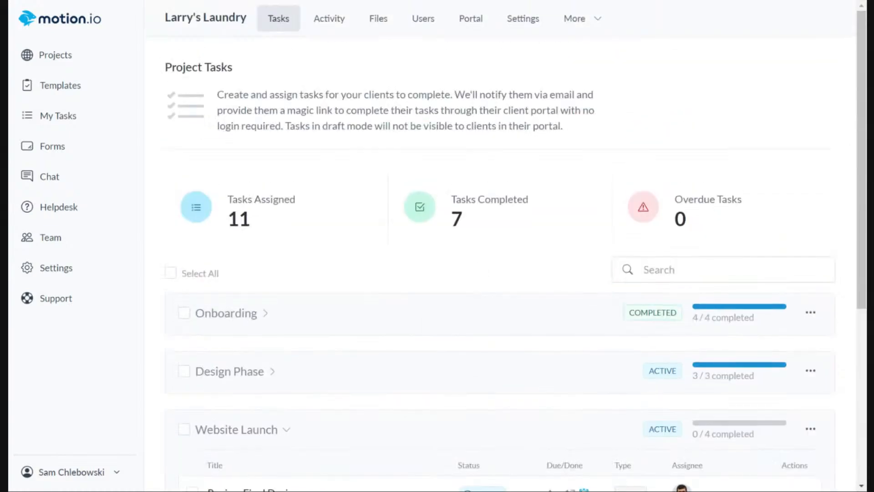
{"action": "left_click", "coordinate": [529, 26]}
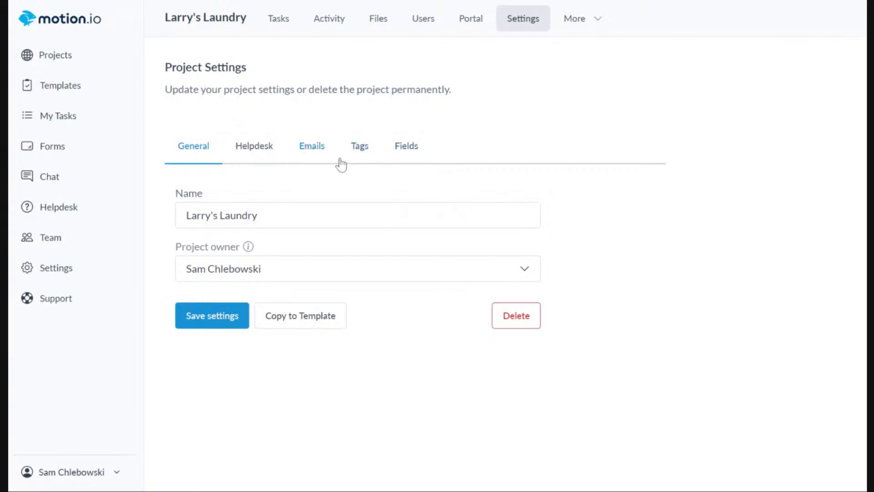
{"action": "left_click", "coordinate": [365, 145]}
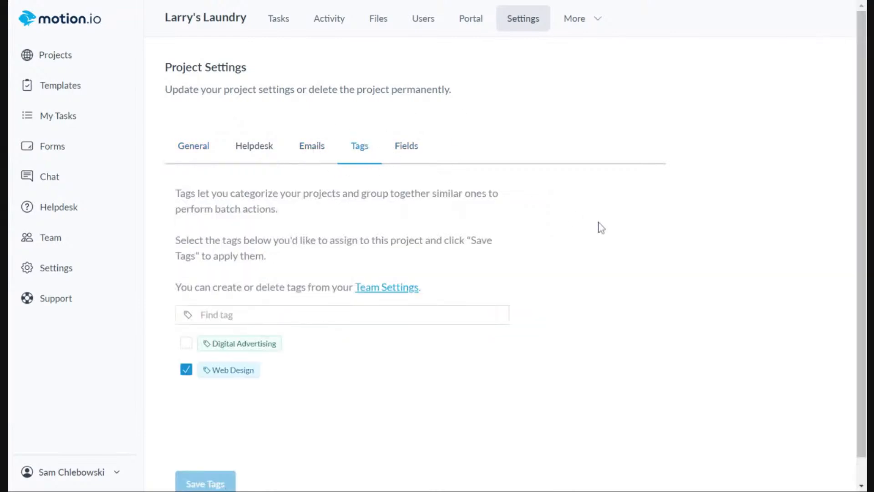
{"action": "left_click", "coordinate": [405, 146]}
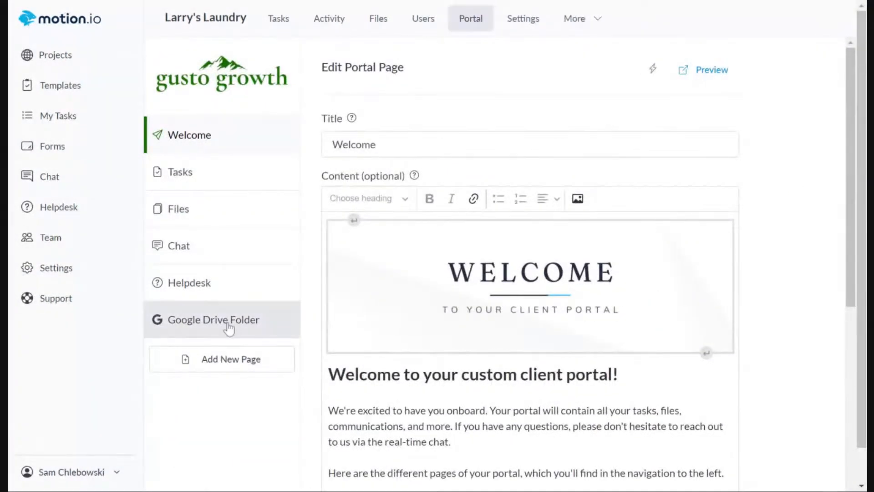
Check the embed code of the Google Drive Folder portal page, and use the client's portal link in the project users.
{"action": "left_click", "coordinate": [225, 321]}
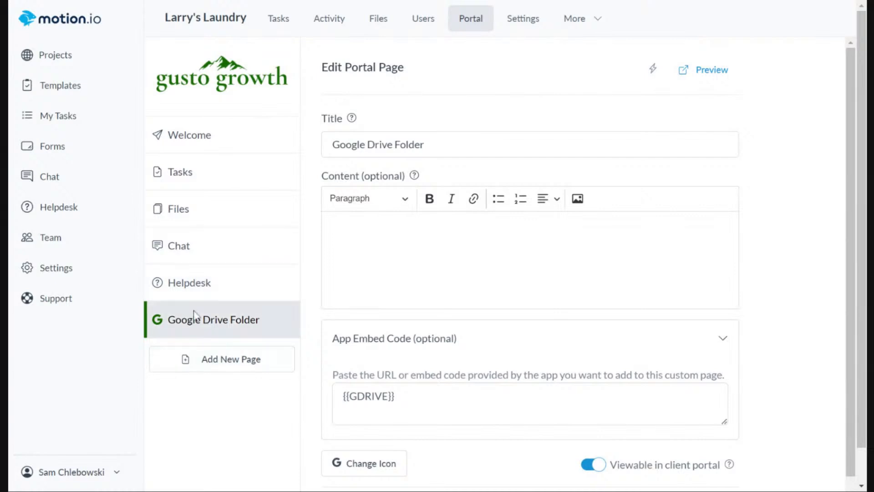
{"action": "left_click", "coordinate": [422, 21]}
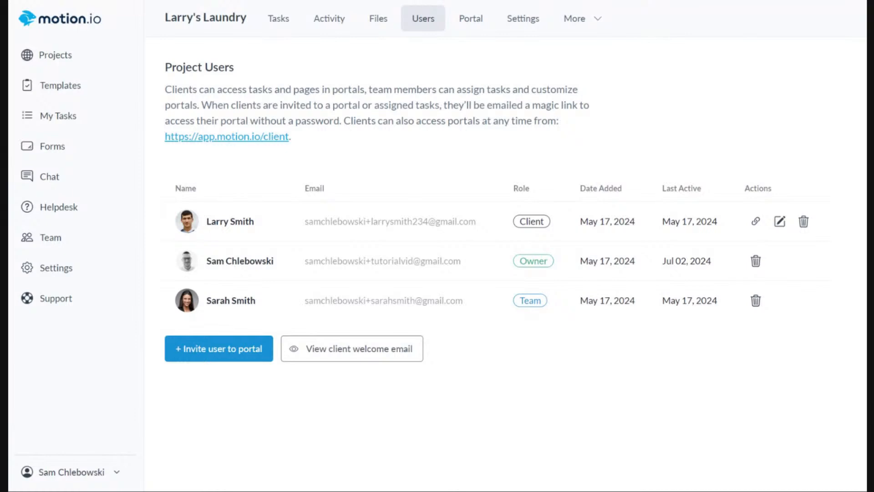
{"action": "left_click", "coordinate": [755, 221]}
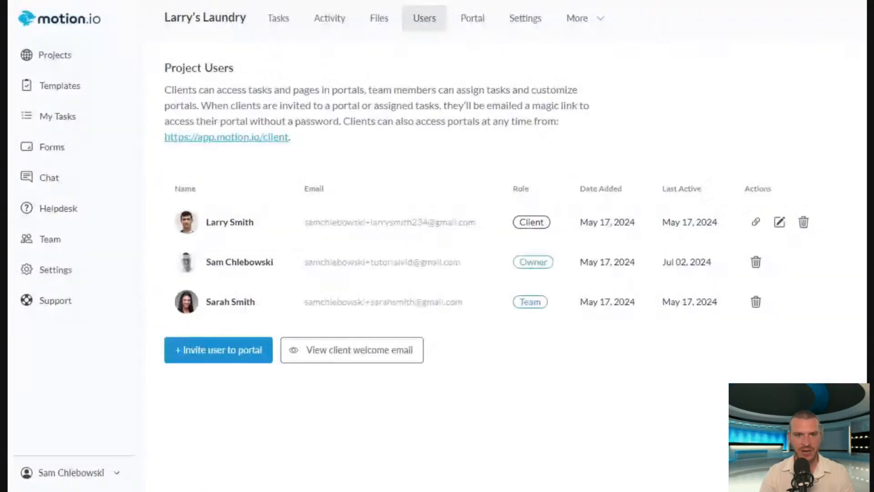
Open the custom fields in the team settings and examine the Client Spreadsheet and Client Landing Page labels.
{"action": "left_click", "coordinate": [74, 268]}
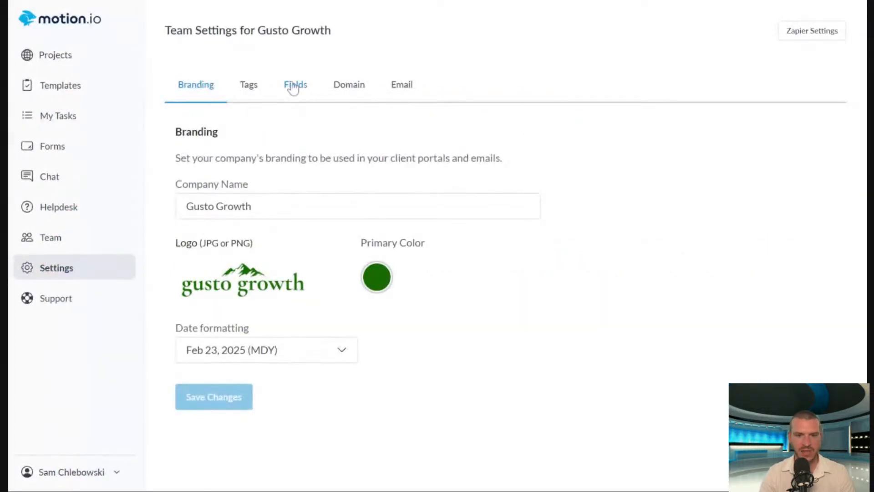
{"action": "left_click", "coordinate": [294, 85]}
{"action": "left_click_drag", "start_coordinate": [181, 268], "coordinate": [304, 269]}
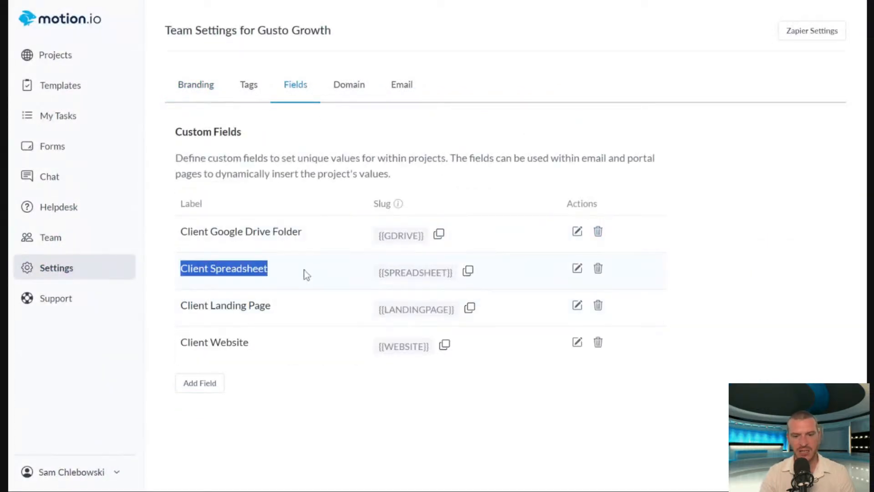
{"action": "left_click_drag", "start_coordinate": [288, 306], "coordinate": [182, 314]}
{"action": "left_click", "coordinate": [765, 267]}
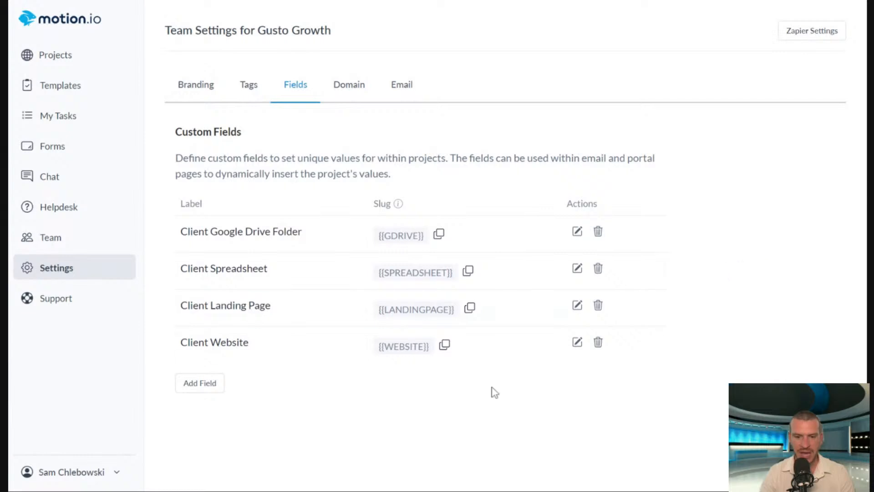
Add a new custom field labelled "Client First Name" in the team settings.
{"action": "left_click", "coordinate": [208, 391]}
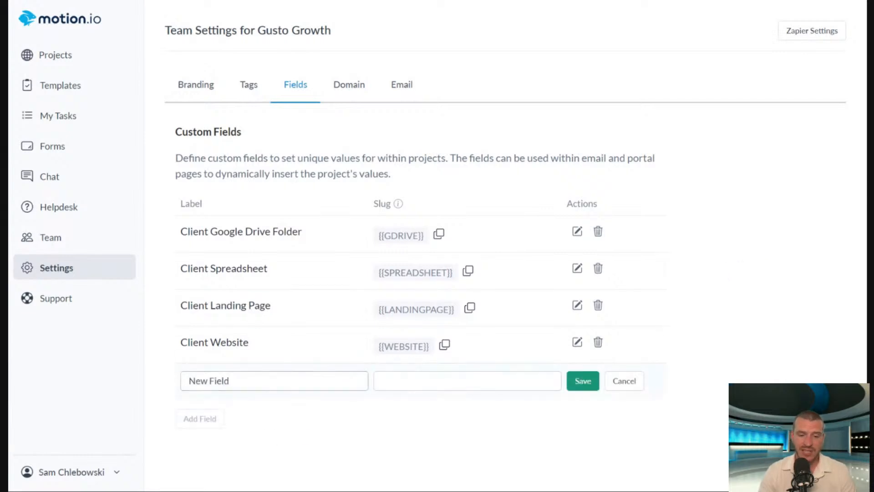
{"action": "left_click_drag", "start_coordinate": [229, 381], "coordinate": [187, 380]}
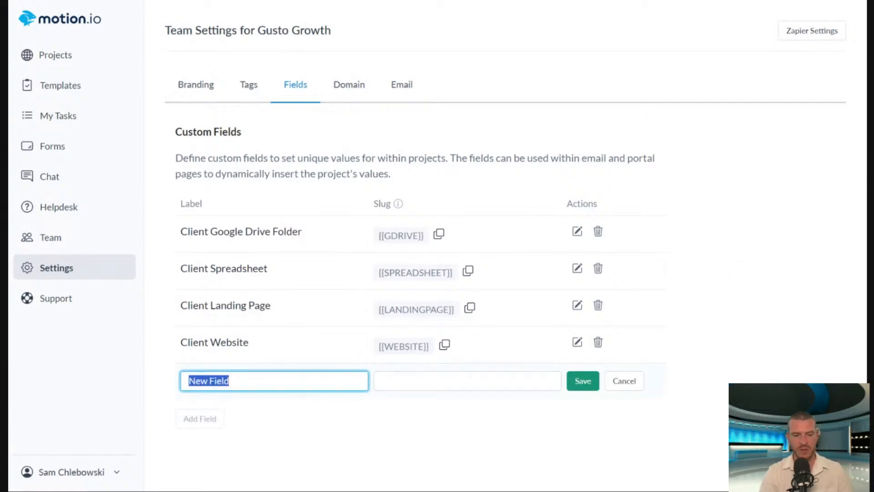
{"action": "type", "text": "Client "}
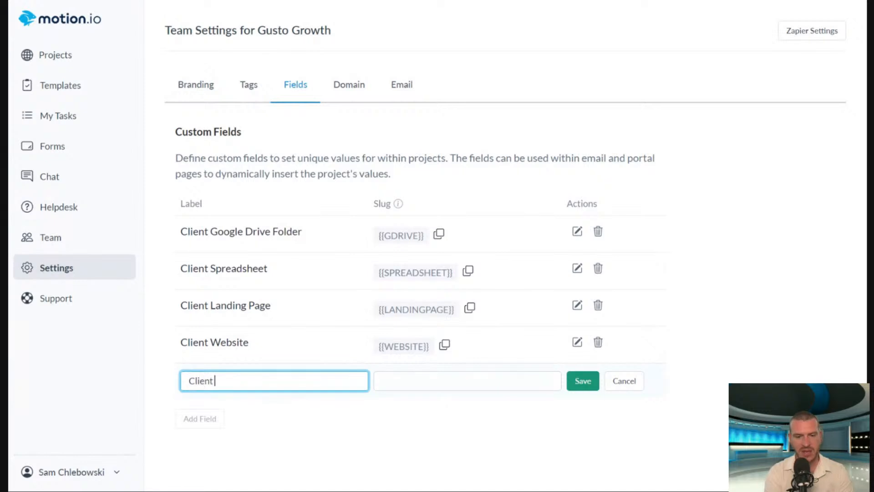
{"action": "type", "text": "First Name"}
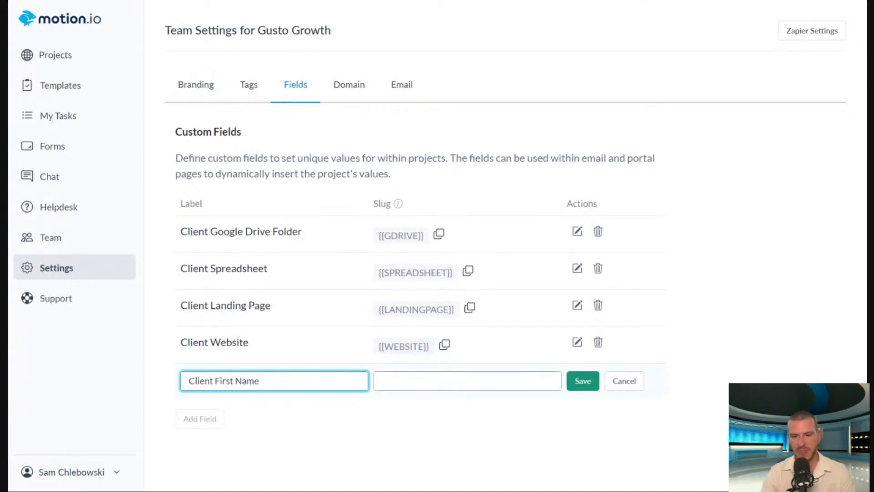
Set the slug of the Client First Name field to FIRSTNAME and save the field.
{"action": "key", "text": "Tab"}
{"action": "type", "text": "FirstN"}
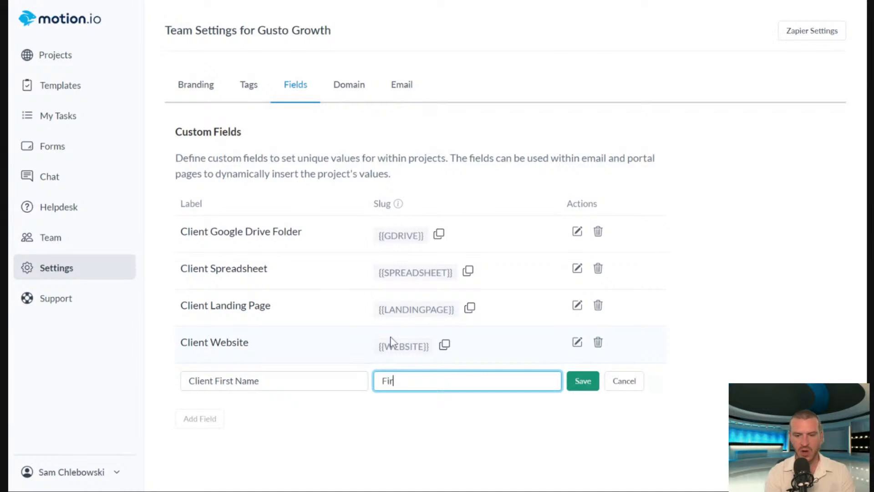
{"action": "key", "text": "BackSpace"}
{"action": "key", "text": "BackSpace"}
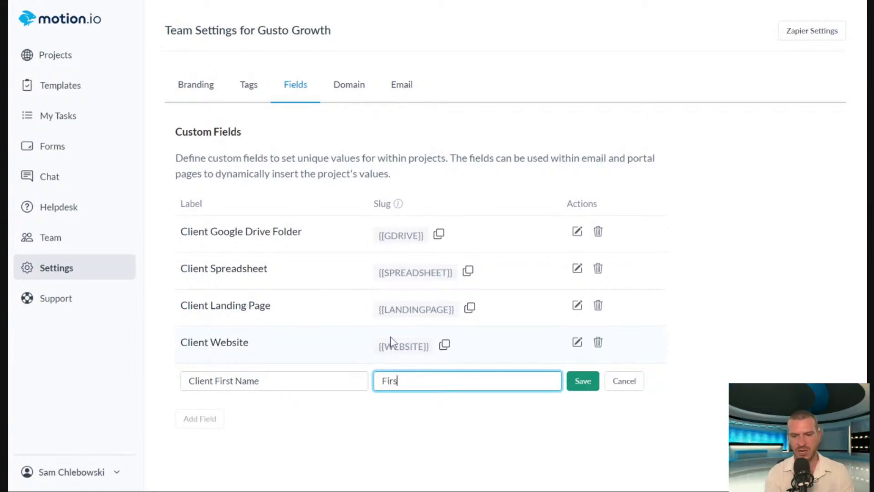
{"action": "type", "text": "t"}
{"action": "key", "text": "BackSpace"}
{"action": "key", "text": "BackSpace"}
{"action": "key", "text": "BackSpace"}
{"action": "key", "text": "BackSpace"}
{"action": "type", "text": "IRT"}
{"action": "key", "text": "BackSpace"}
{"action": "type", "text": "STNAME"}
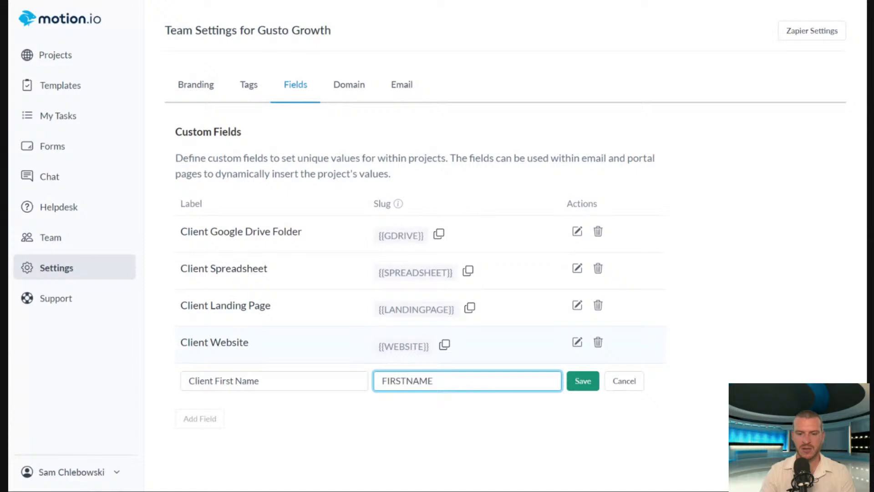
{"action": "left_click", "coordinate": [577, 381]}
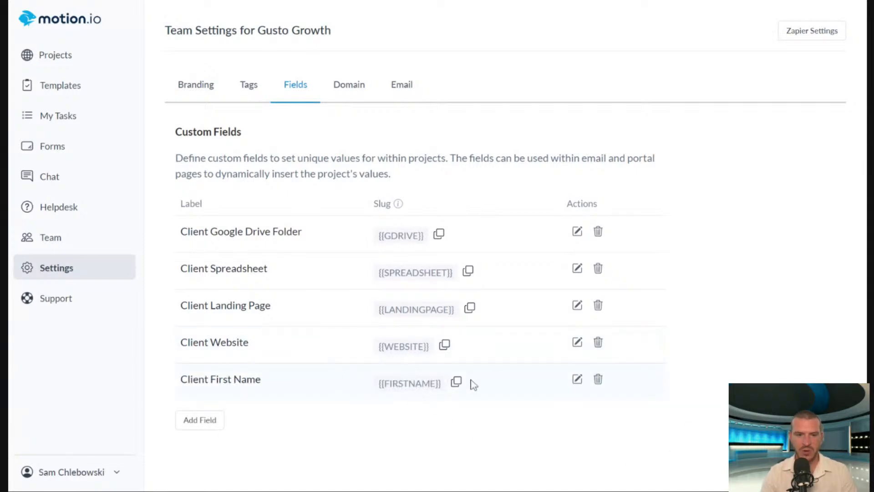